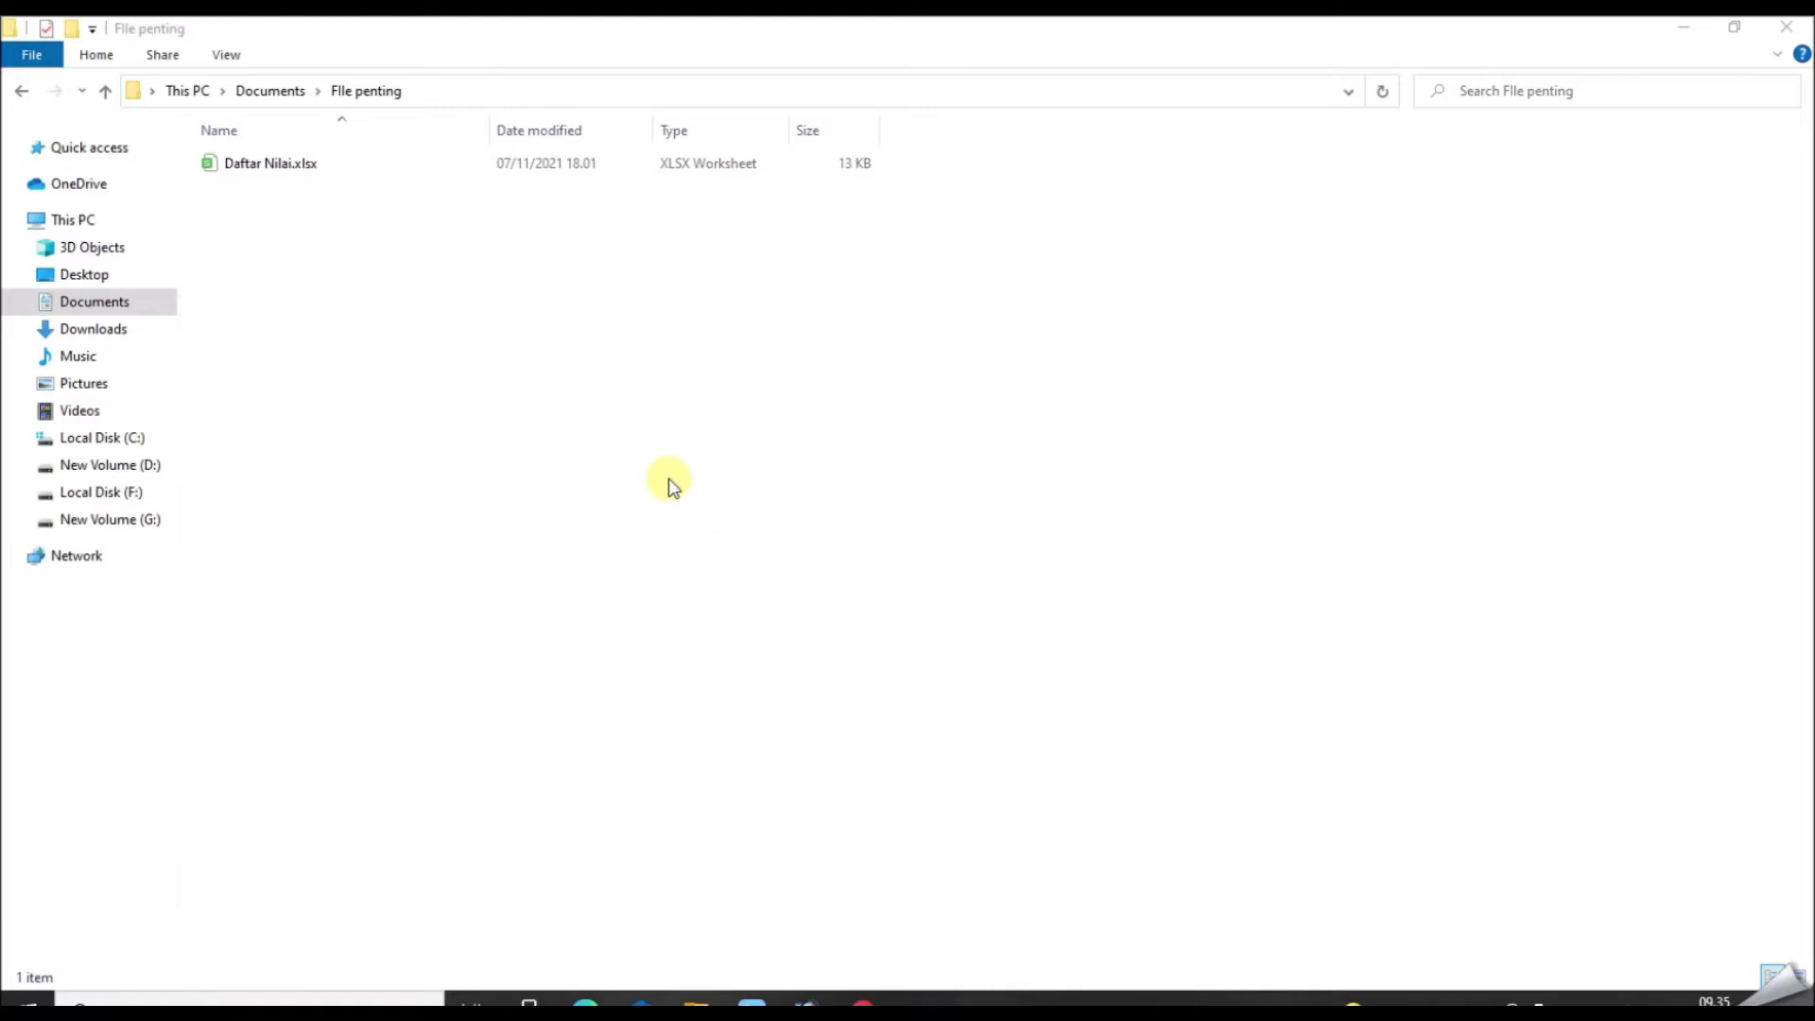
Step: Open the Daftar Nilai.xlsx workbook and try to edit the student name and NISN cells in row 9
click(272, 164)
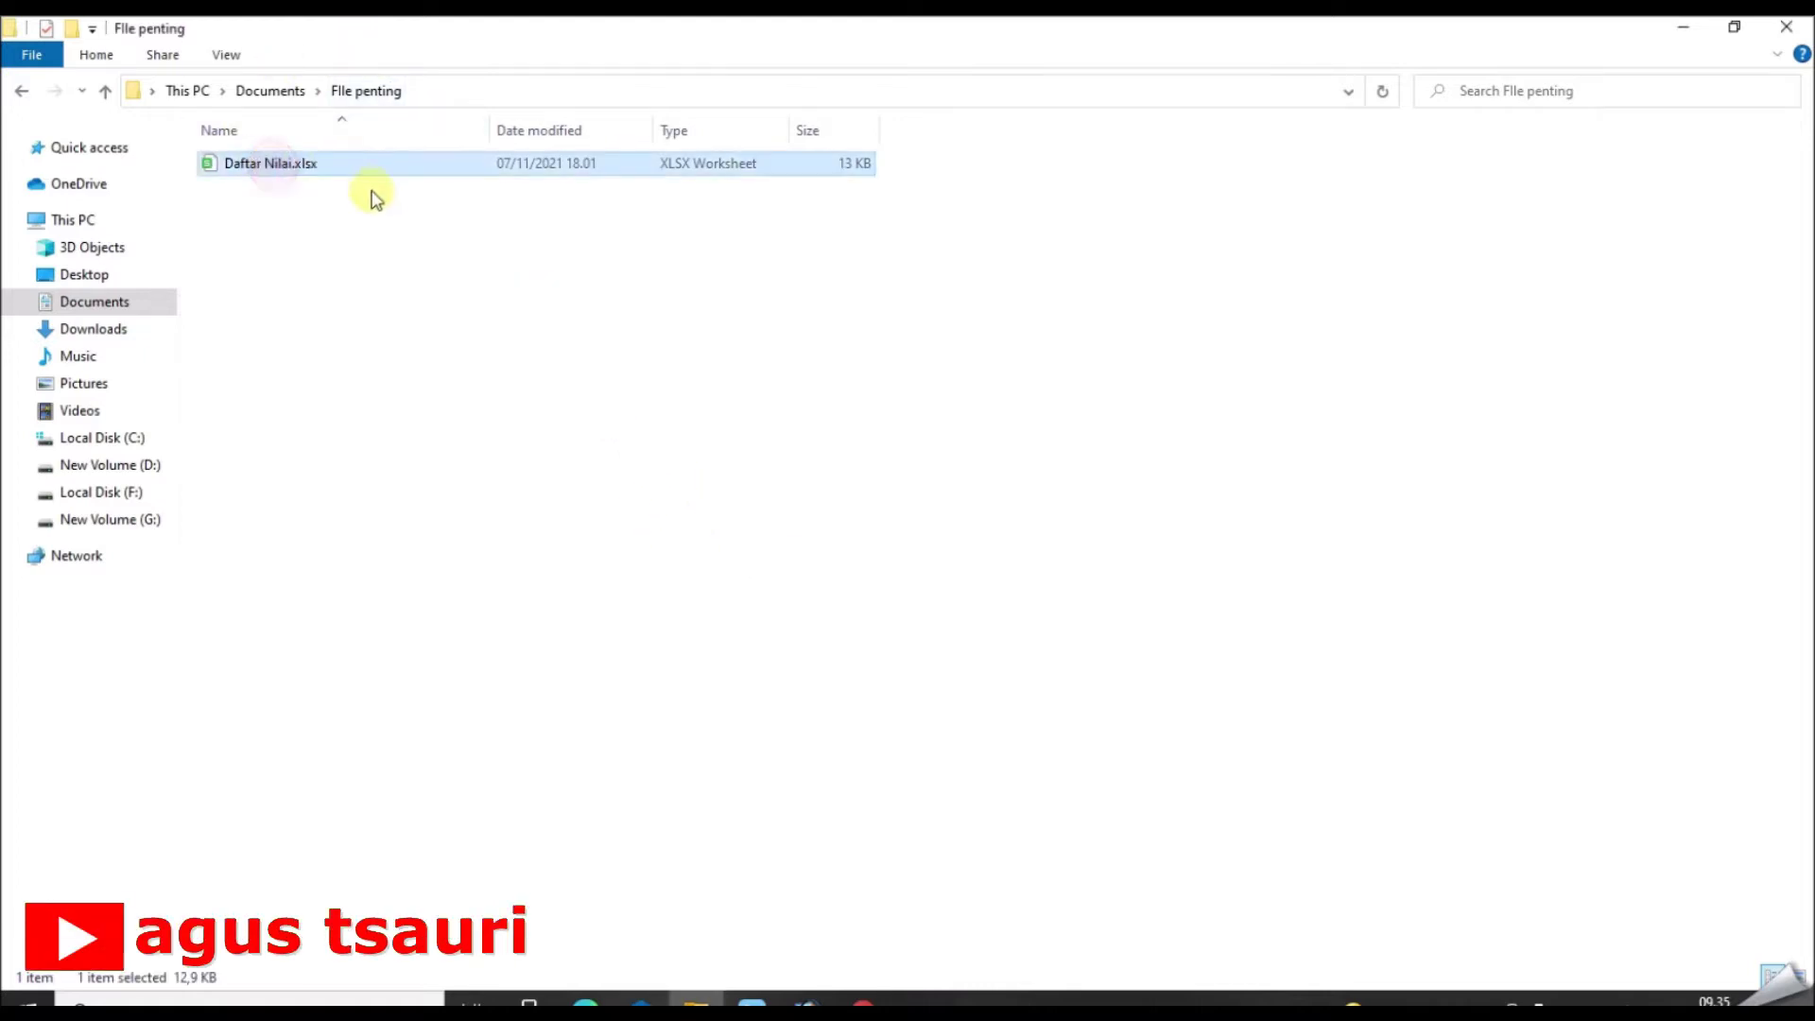
double_click(312, 170)
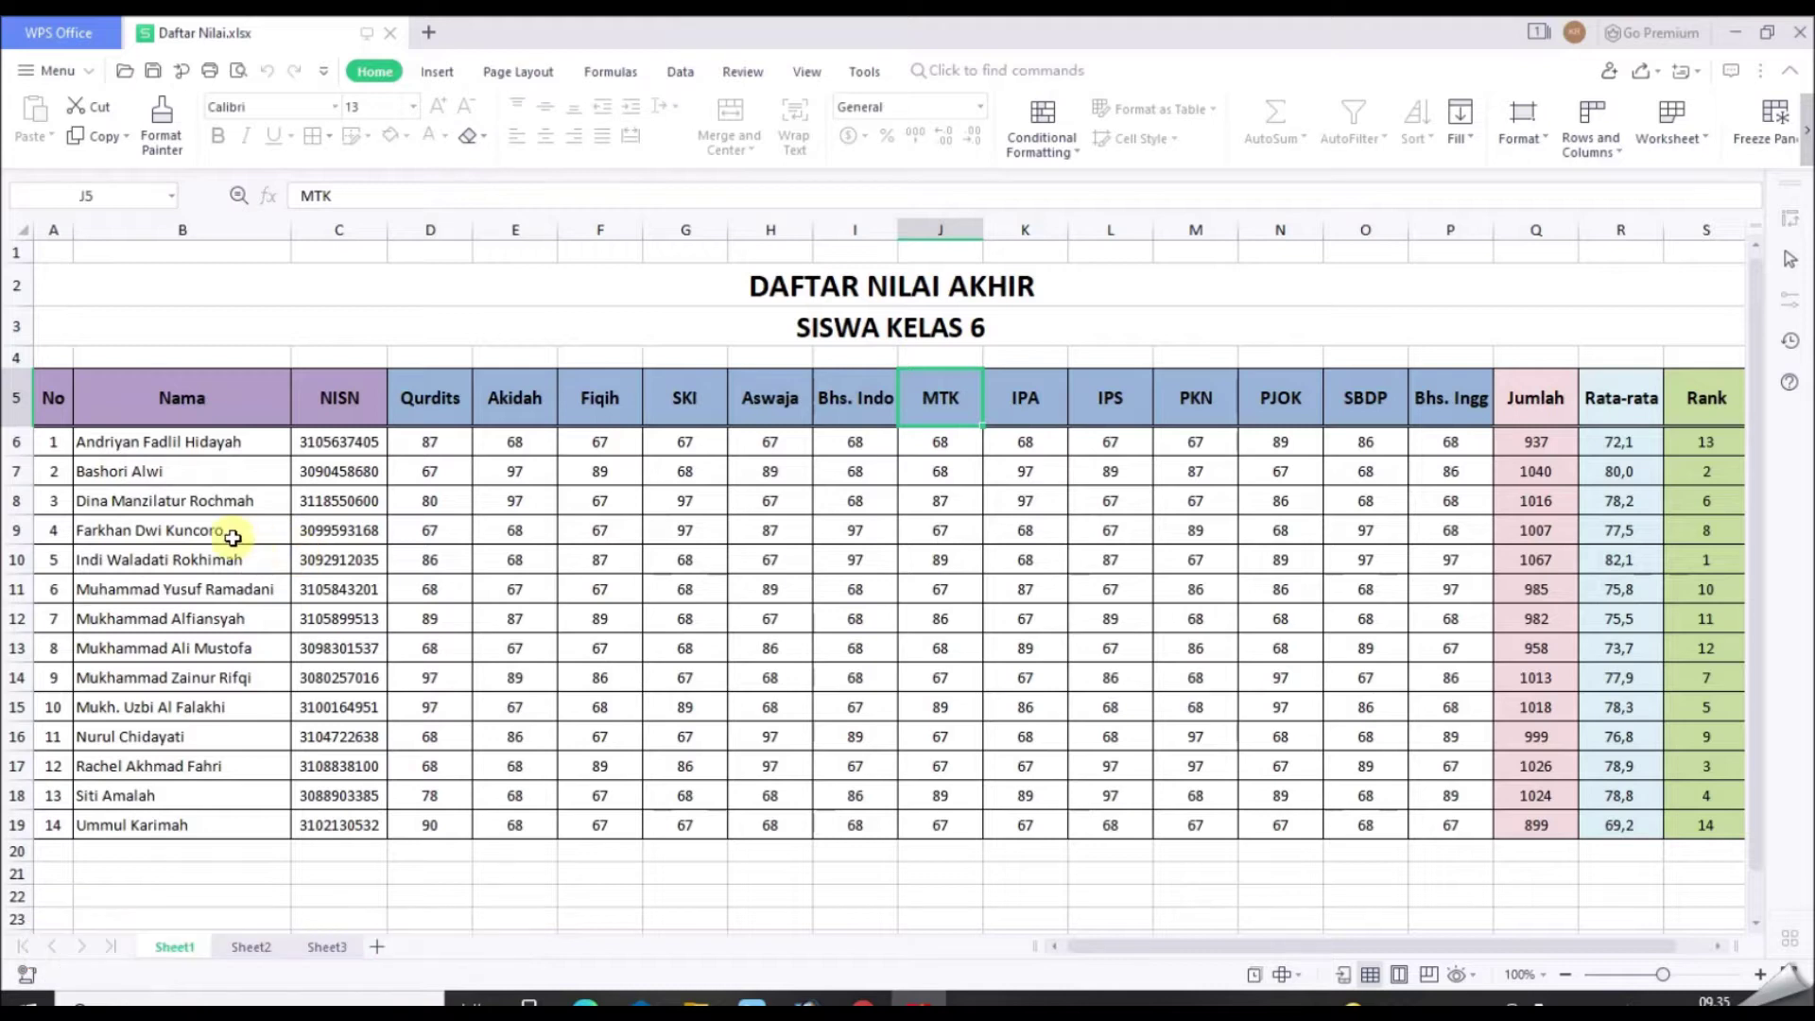
click(233, 531)
double_click(231, 532)
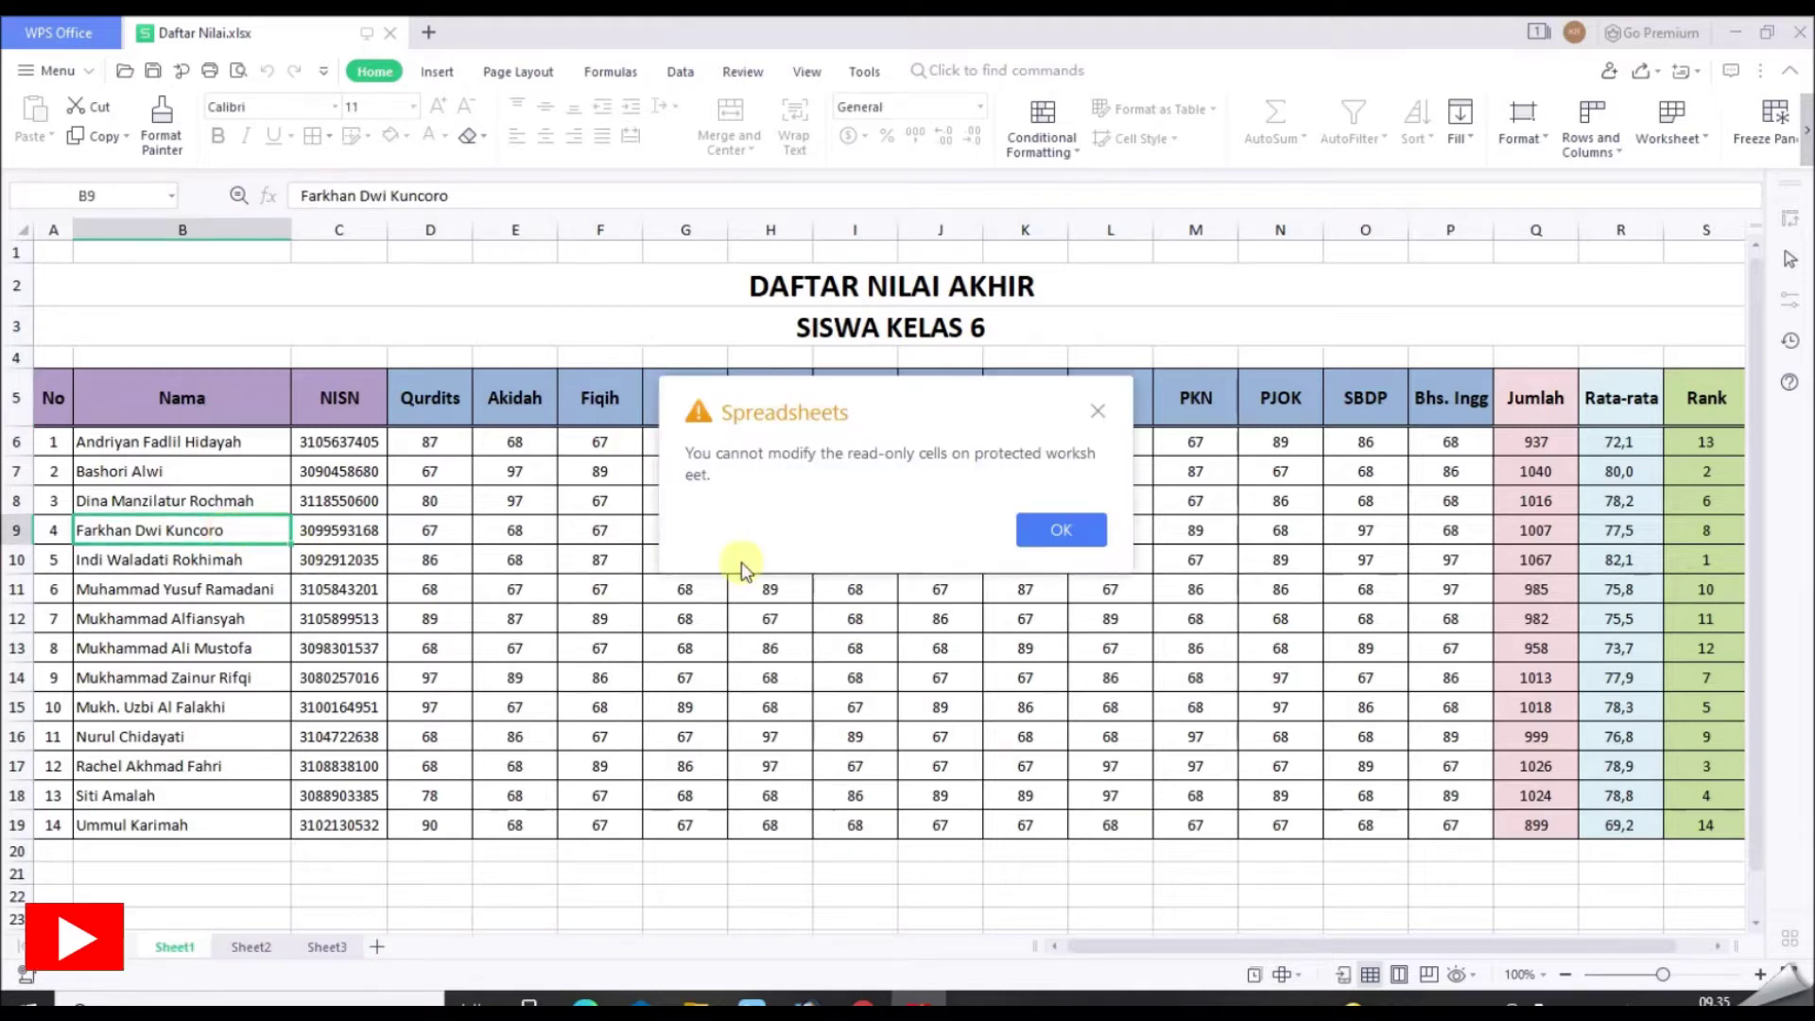
click(1032, 532)
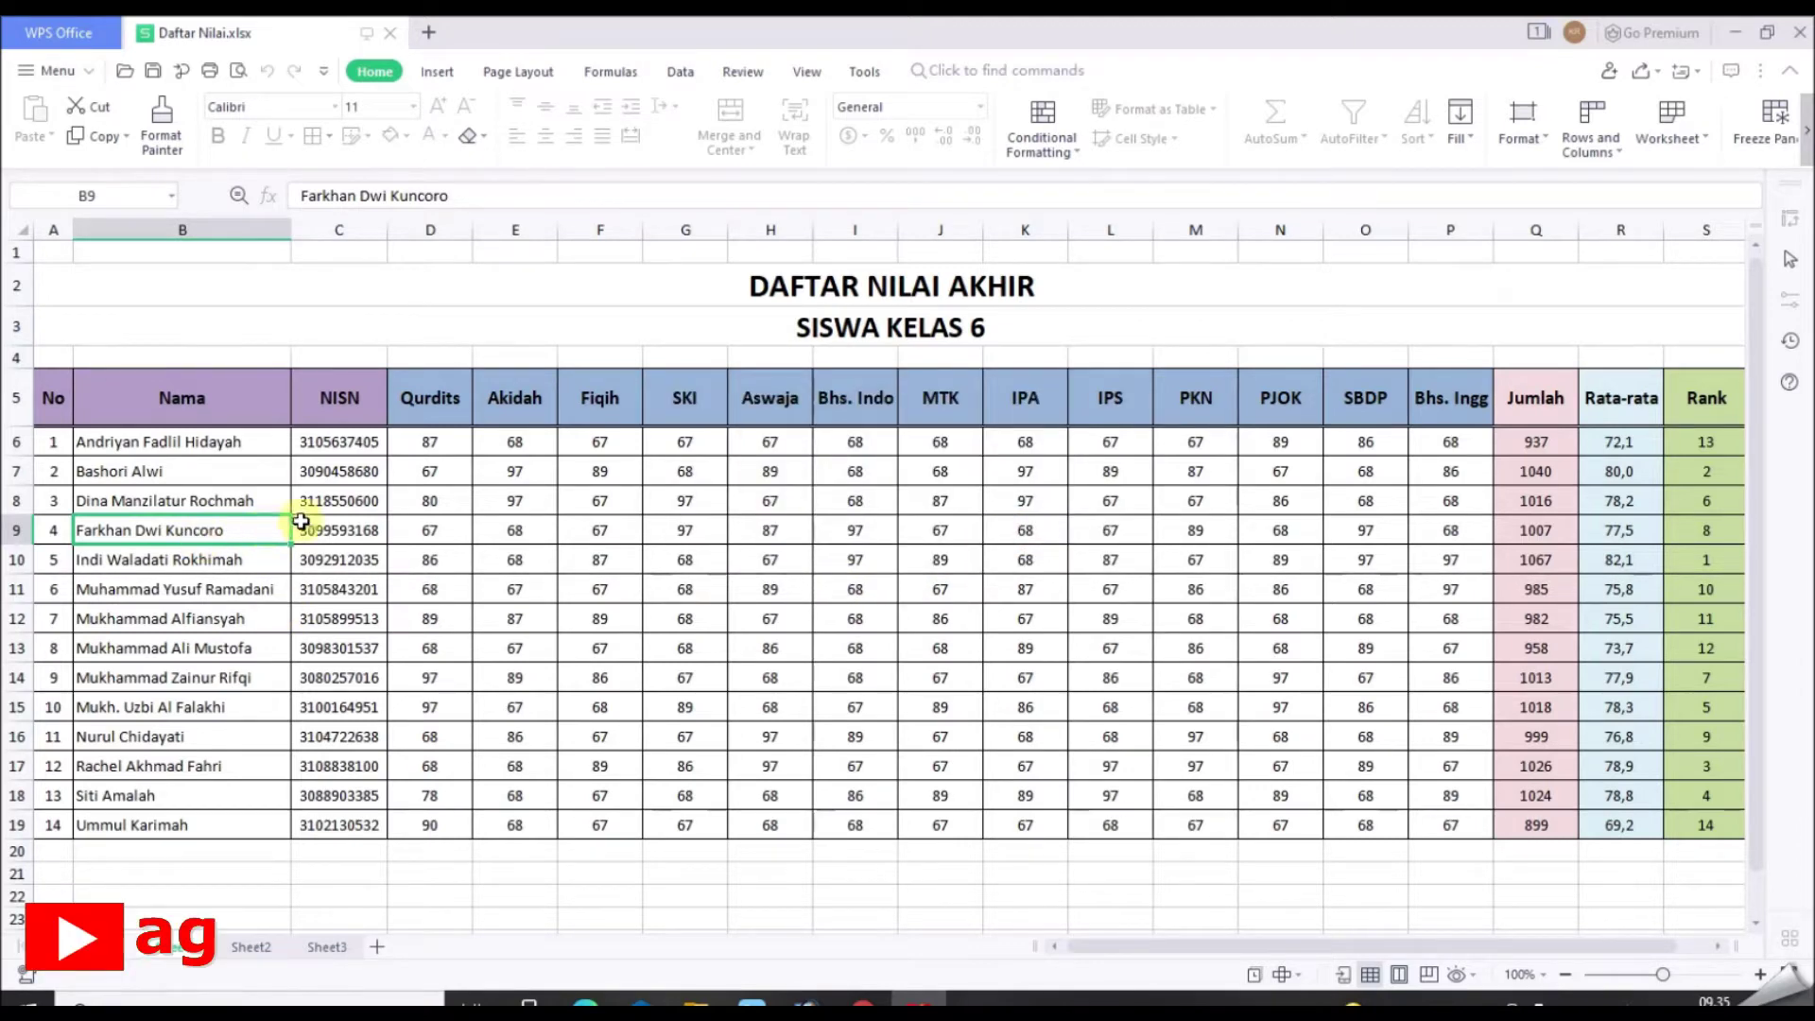
double_click(337, 528)
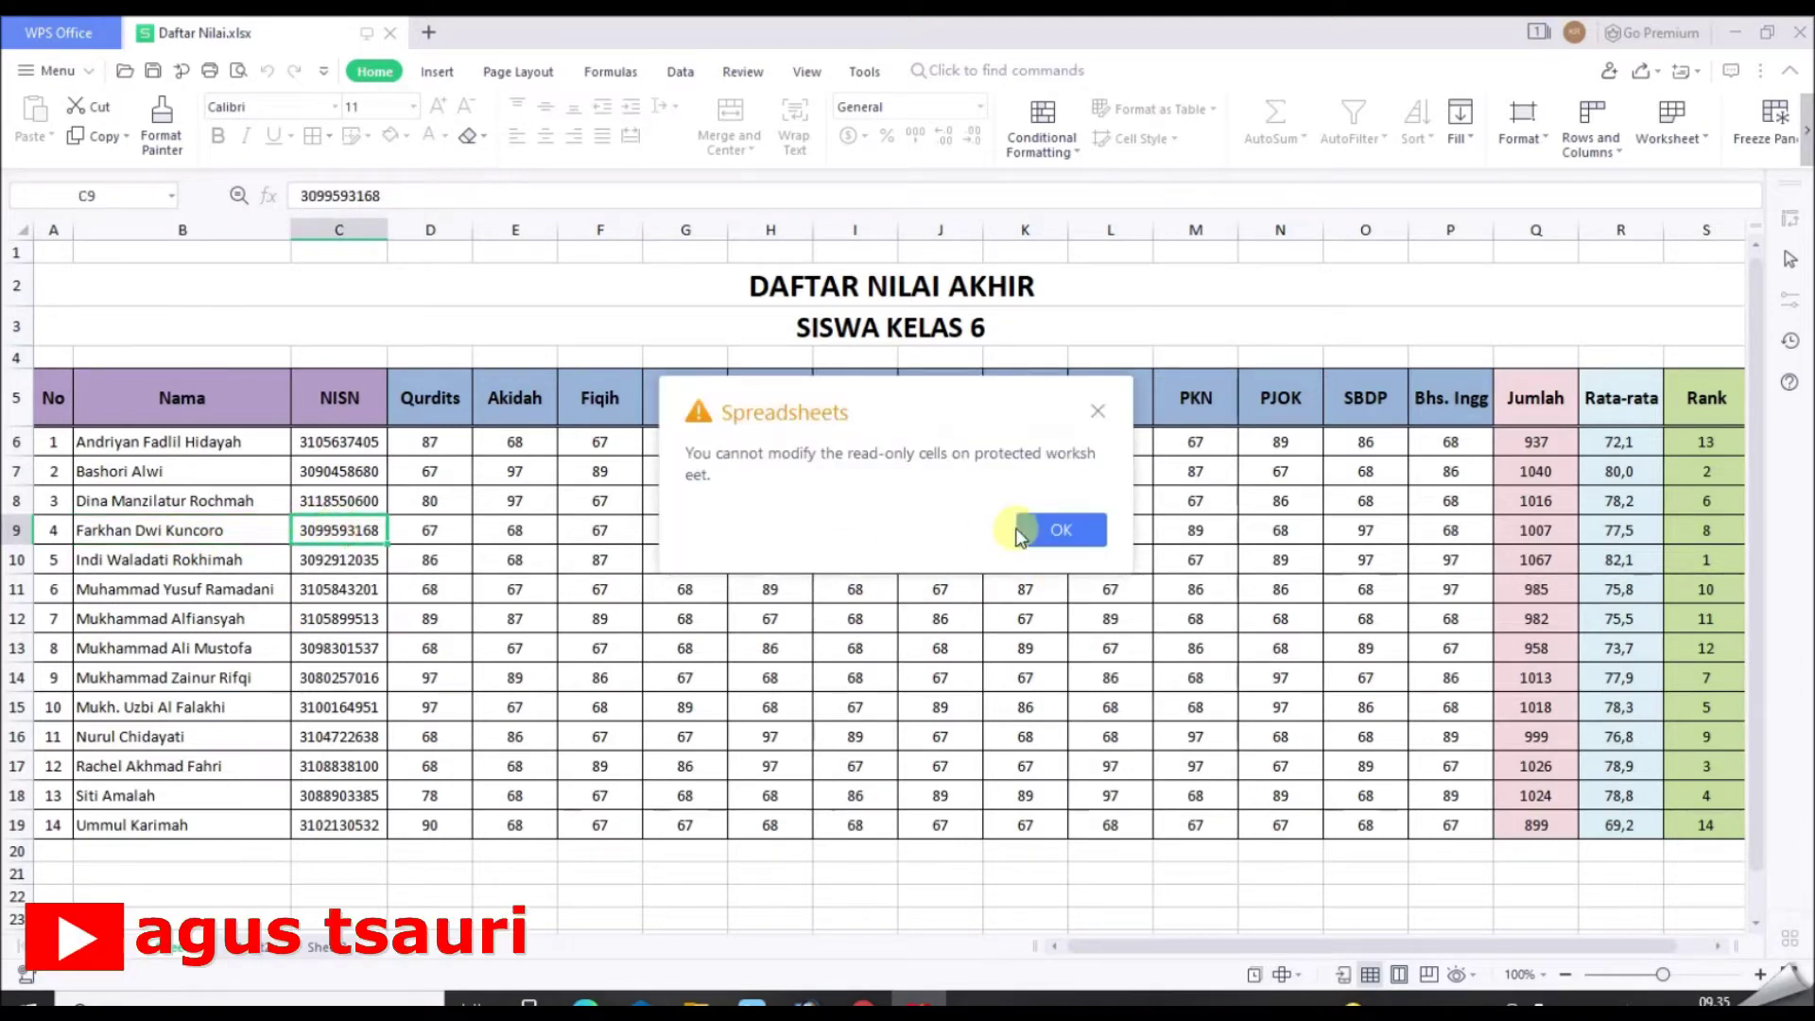
click(1023, 531)
Step: Test whether the score cells H9, E7 and E8 accept editing, leaving their values as they are
double_click(770, 529)
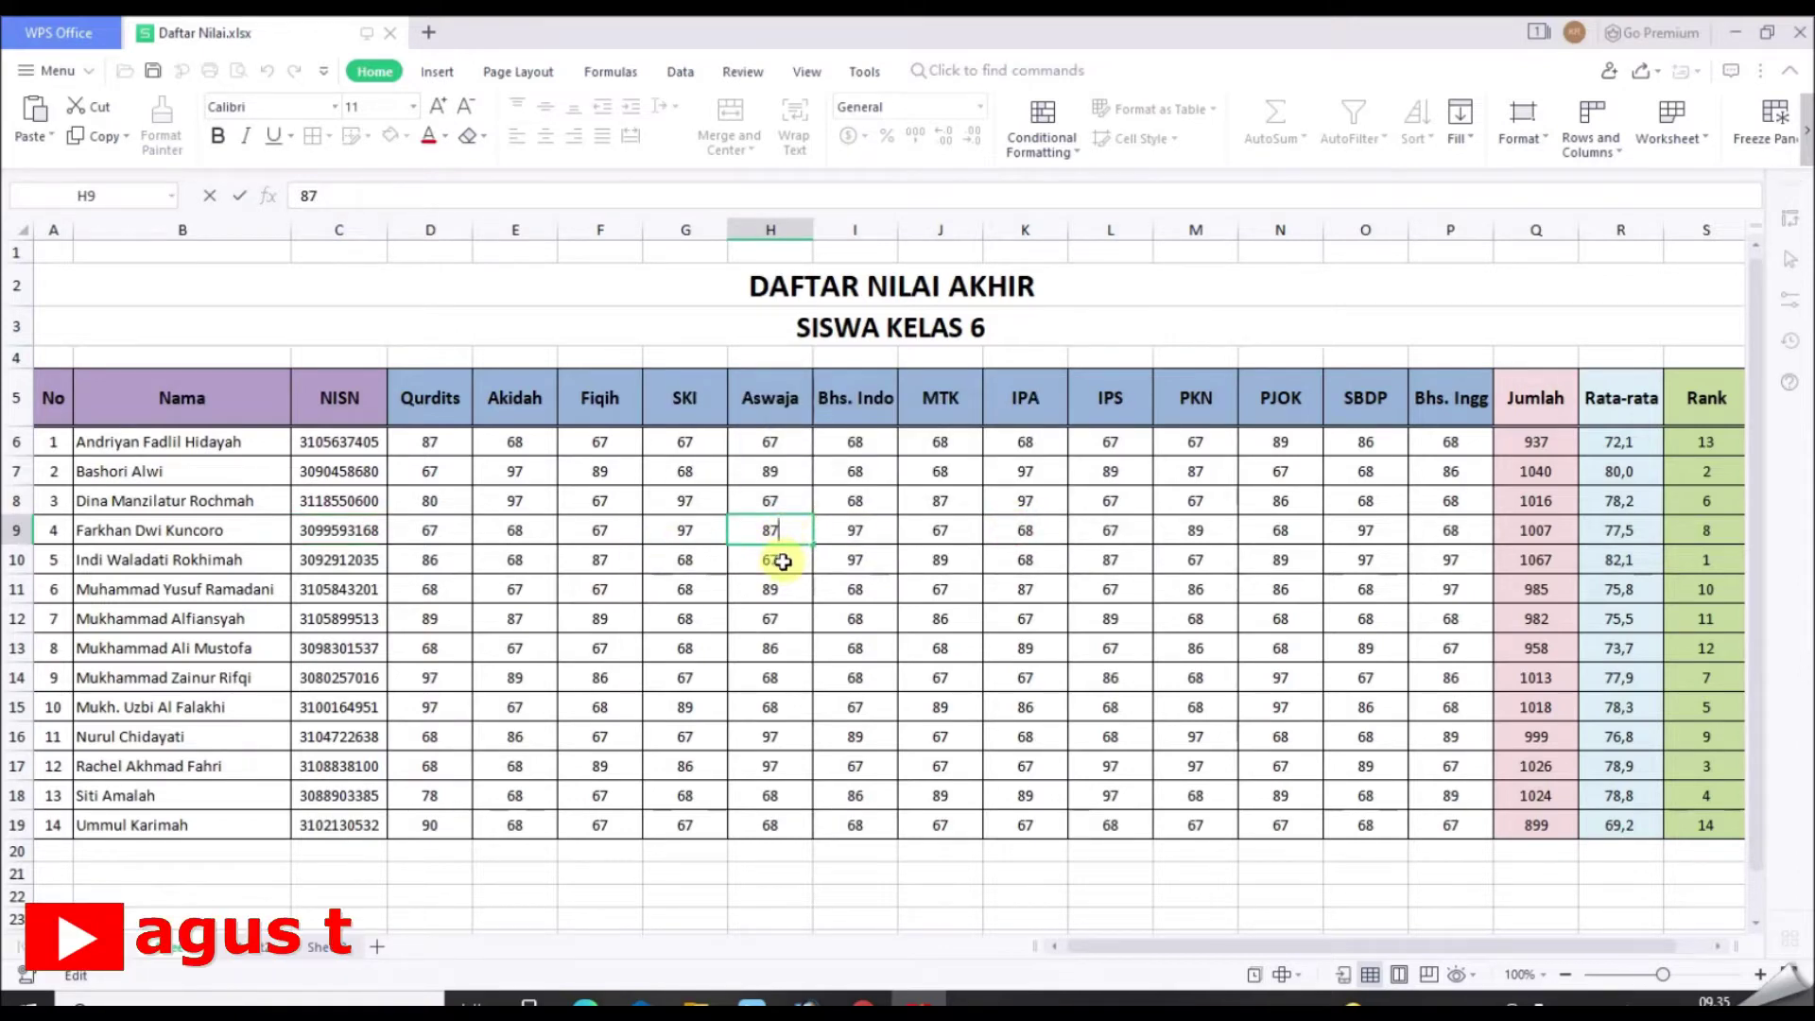
click(532, 480)
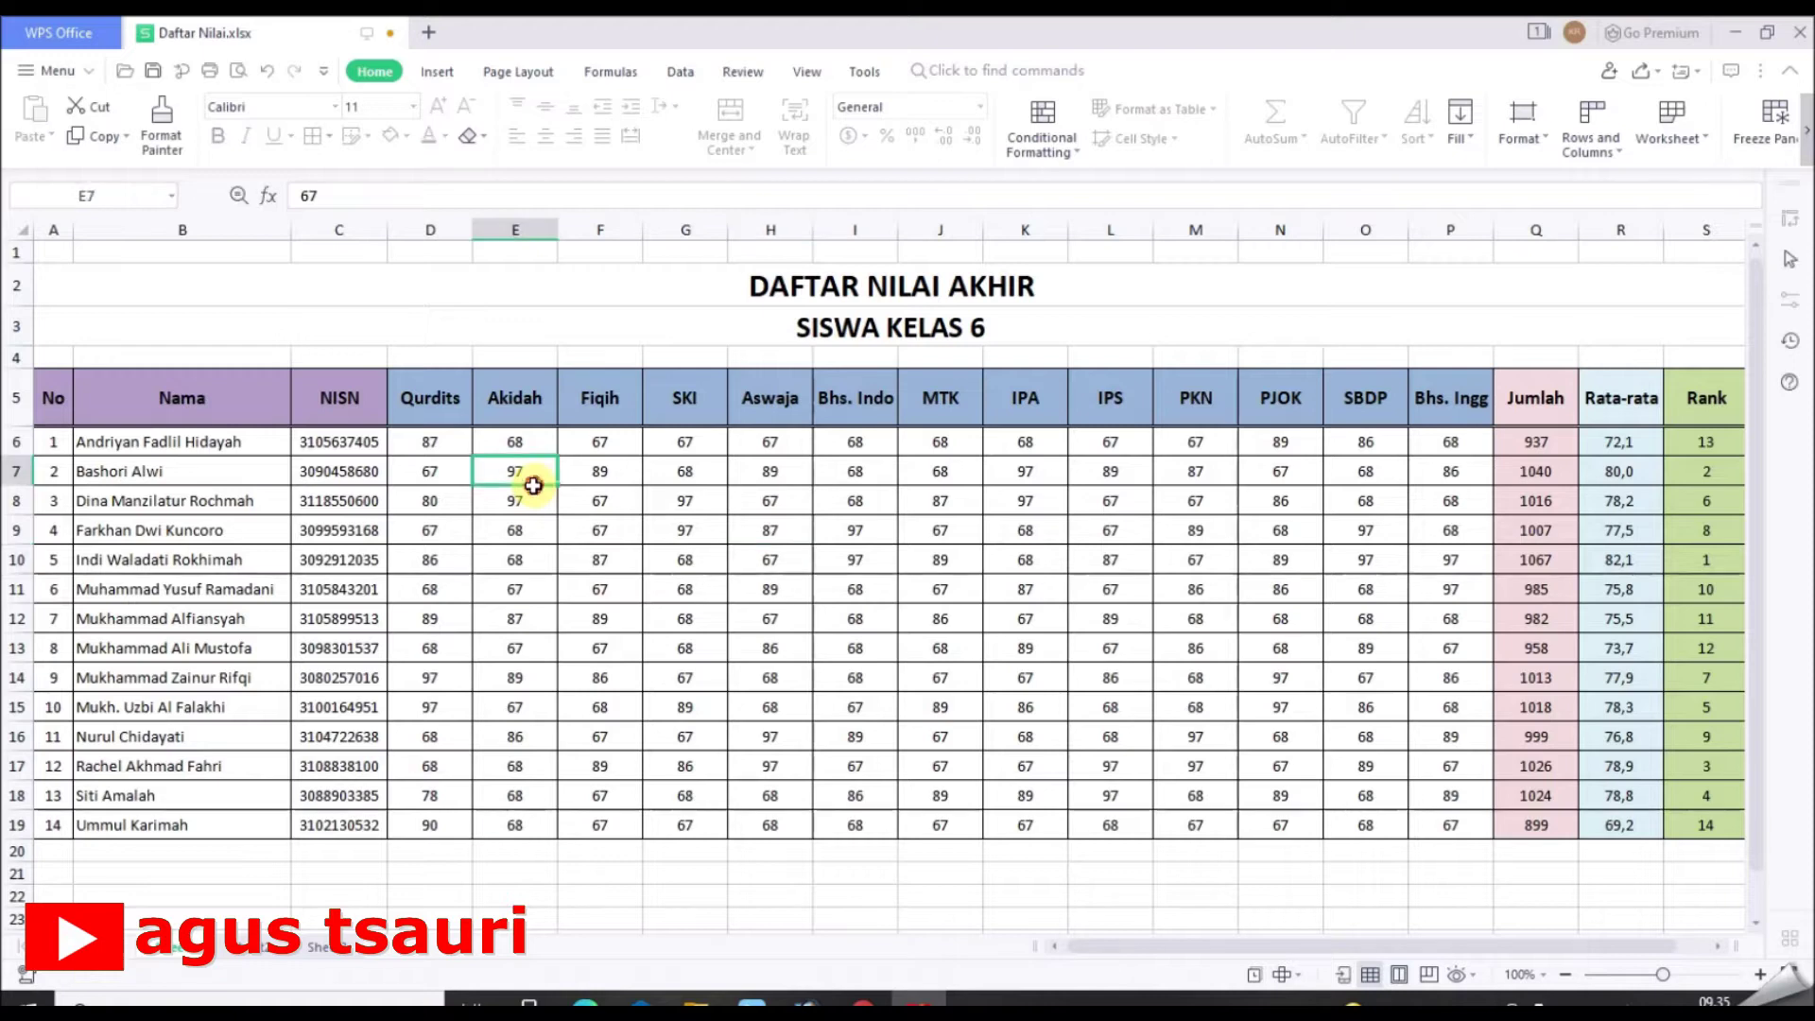
double_click(532, 478)
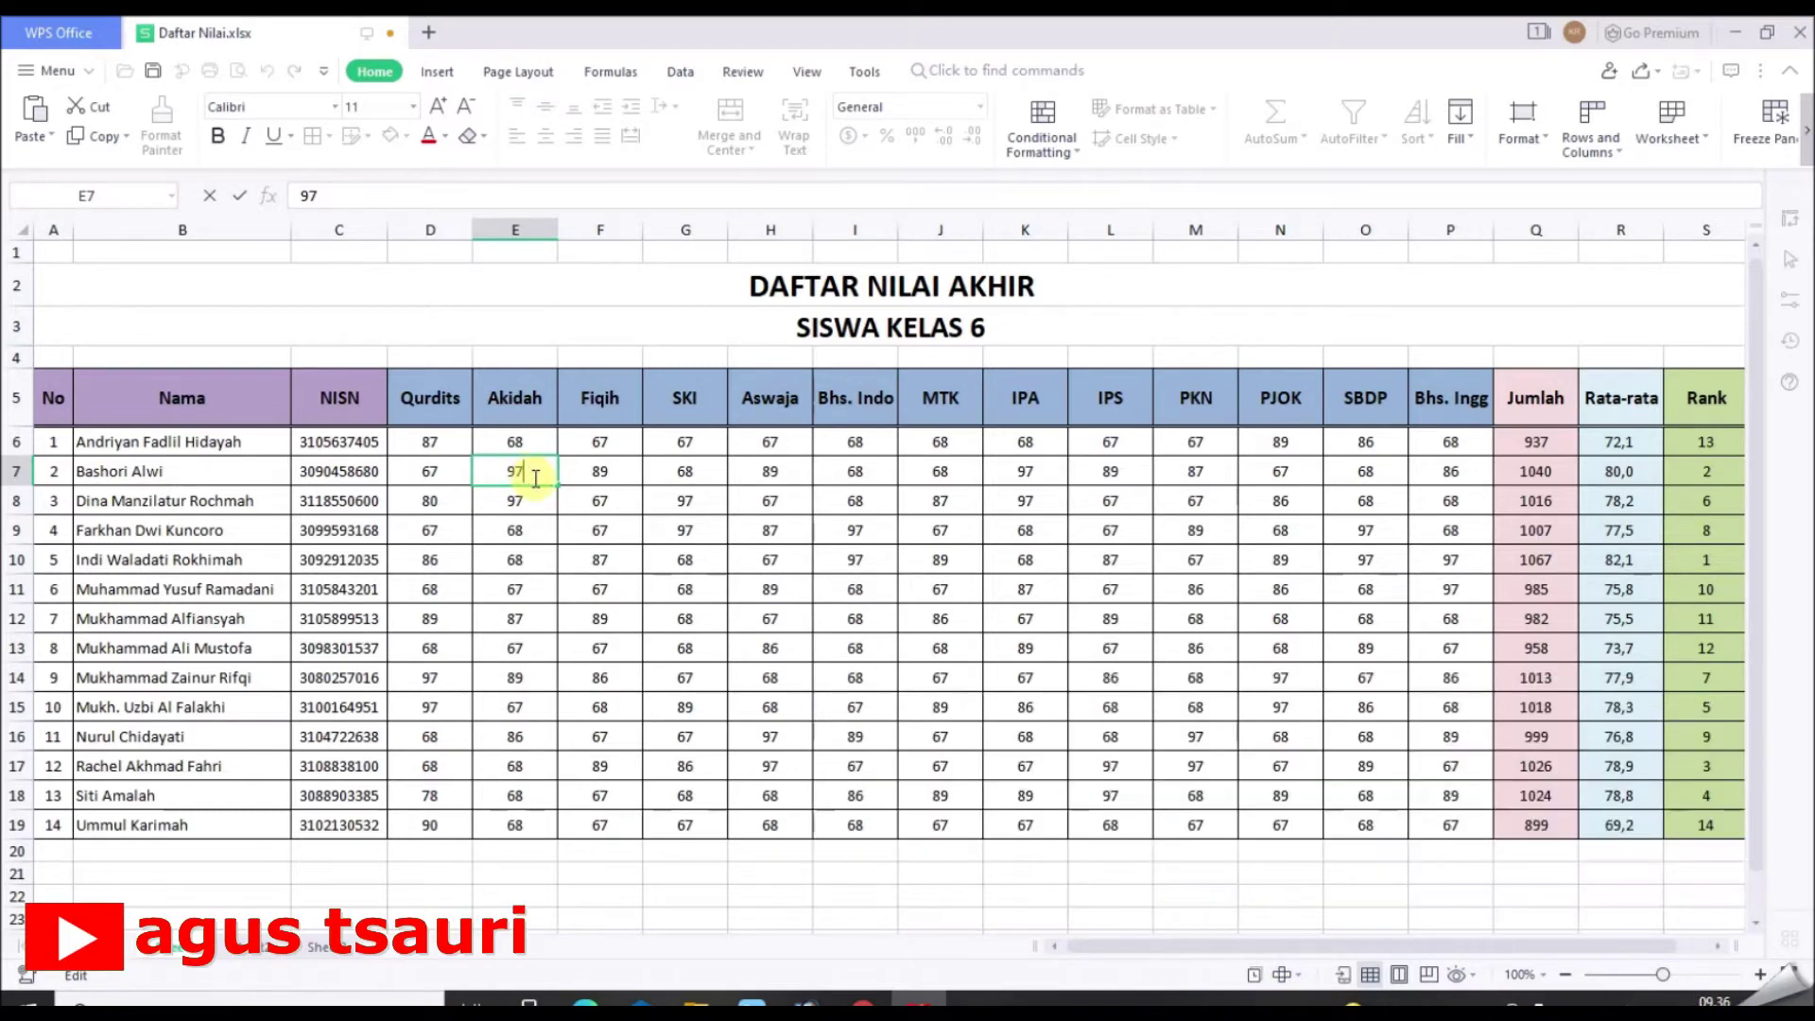
click(524, 500)
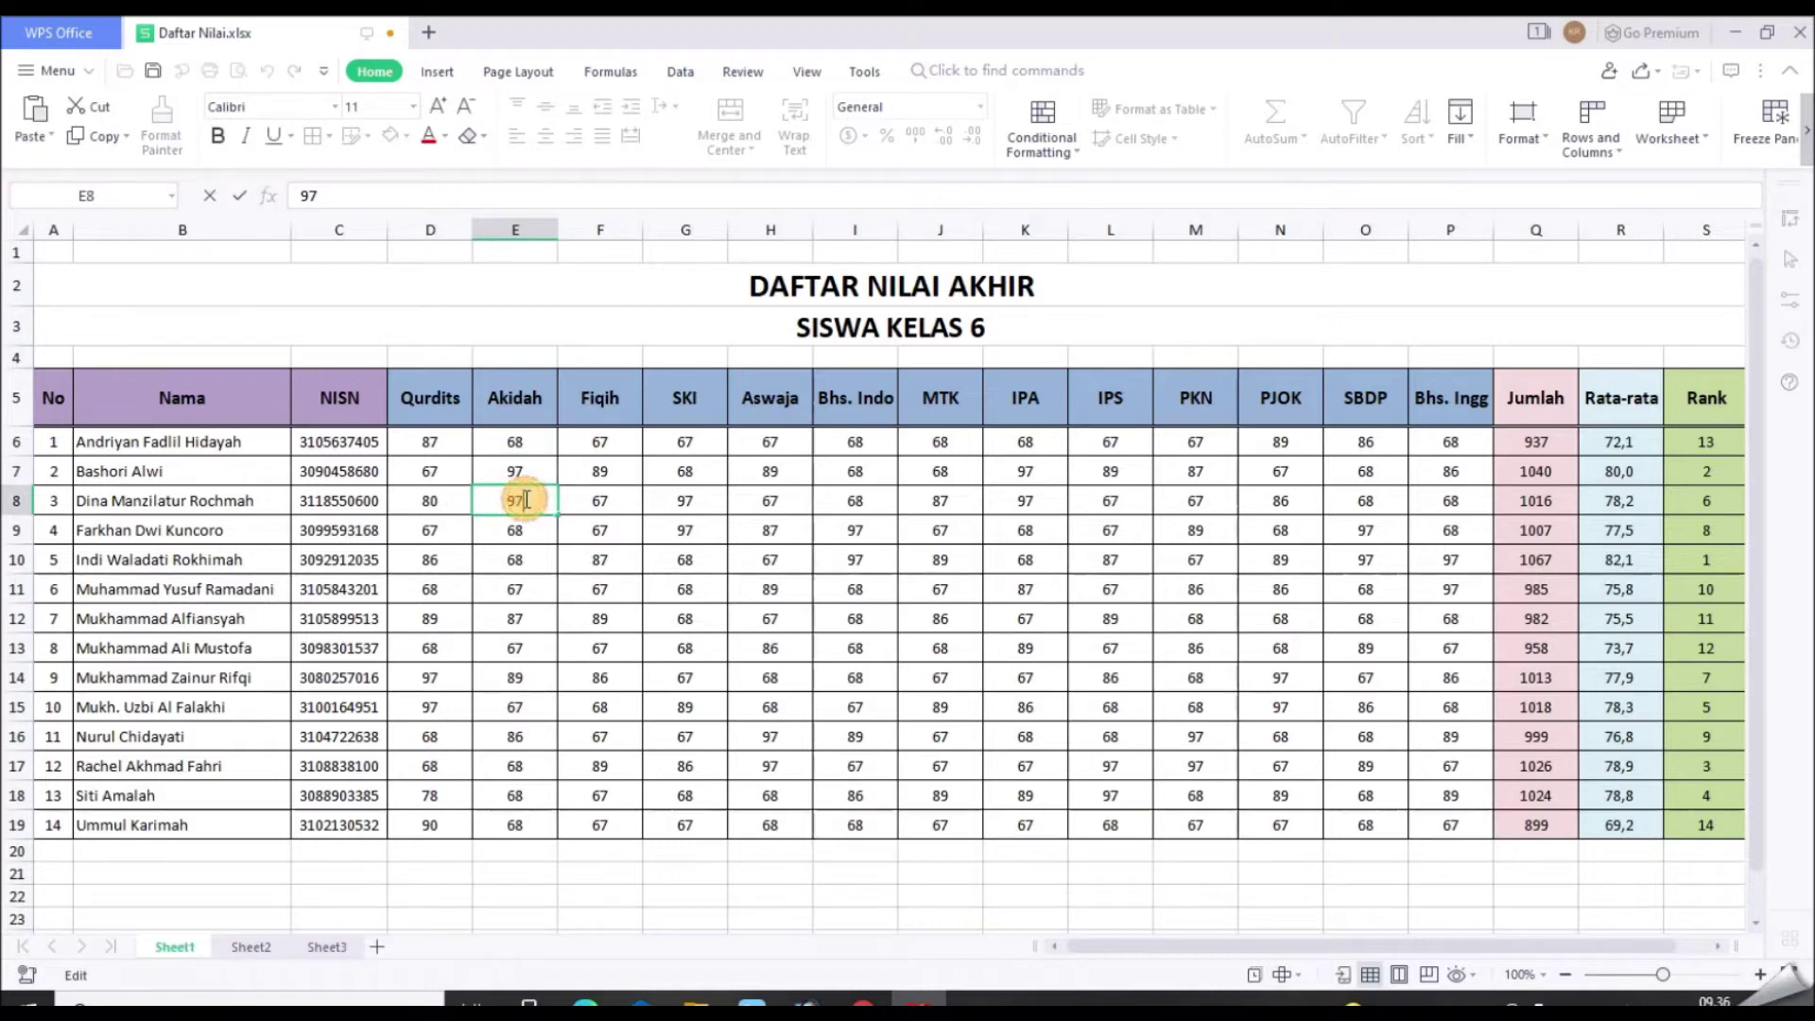
click(512, 583)
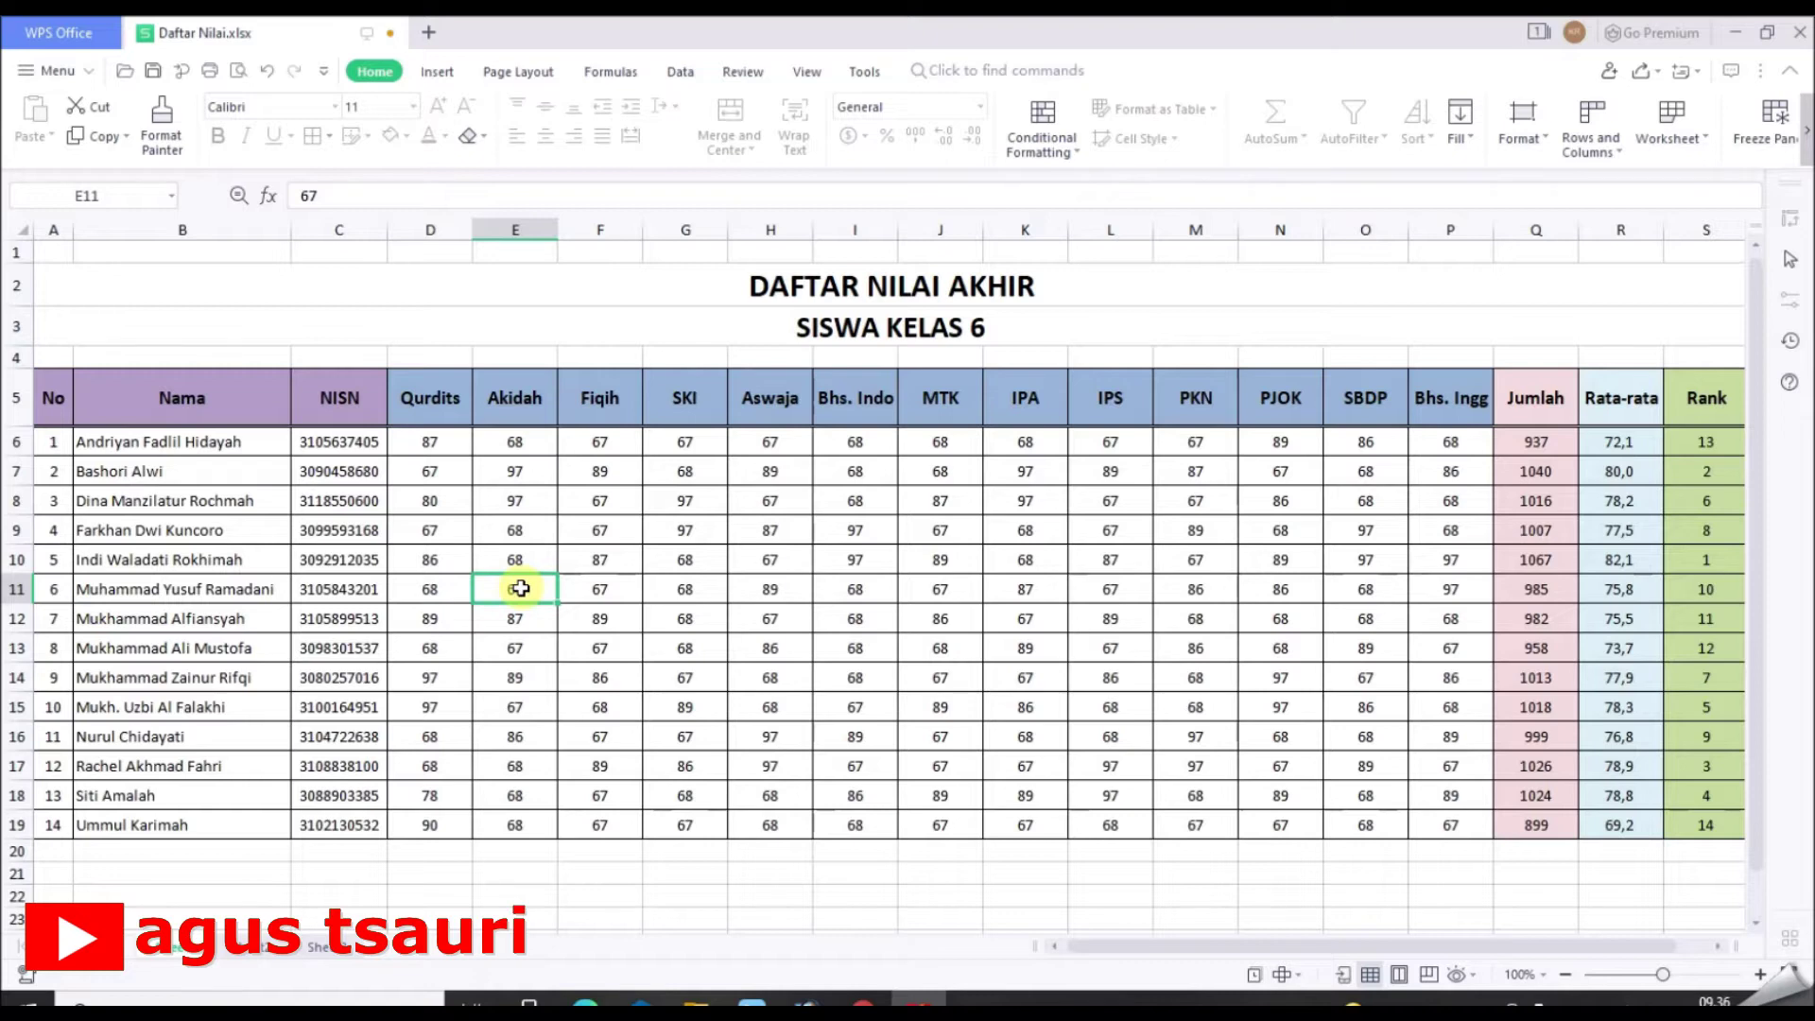
Step: Try to edit the Jumlah formula in Q11 and the student name in B9, dismissing the protection warnings
click(1538, 589)
double_click(1538, 590)
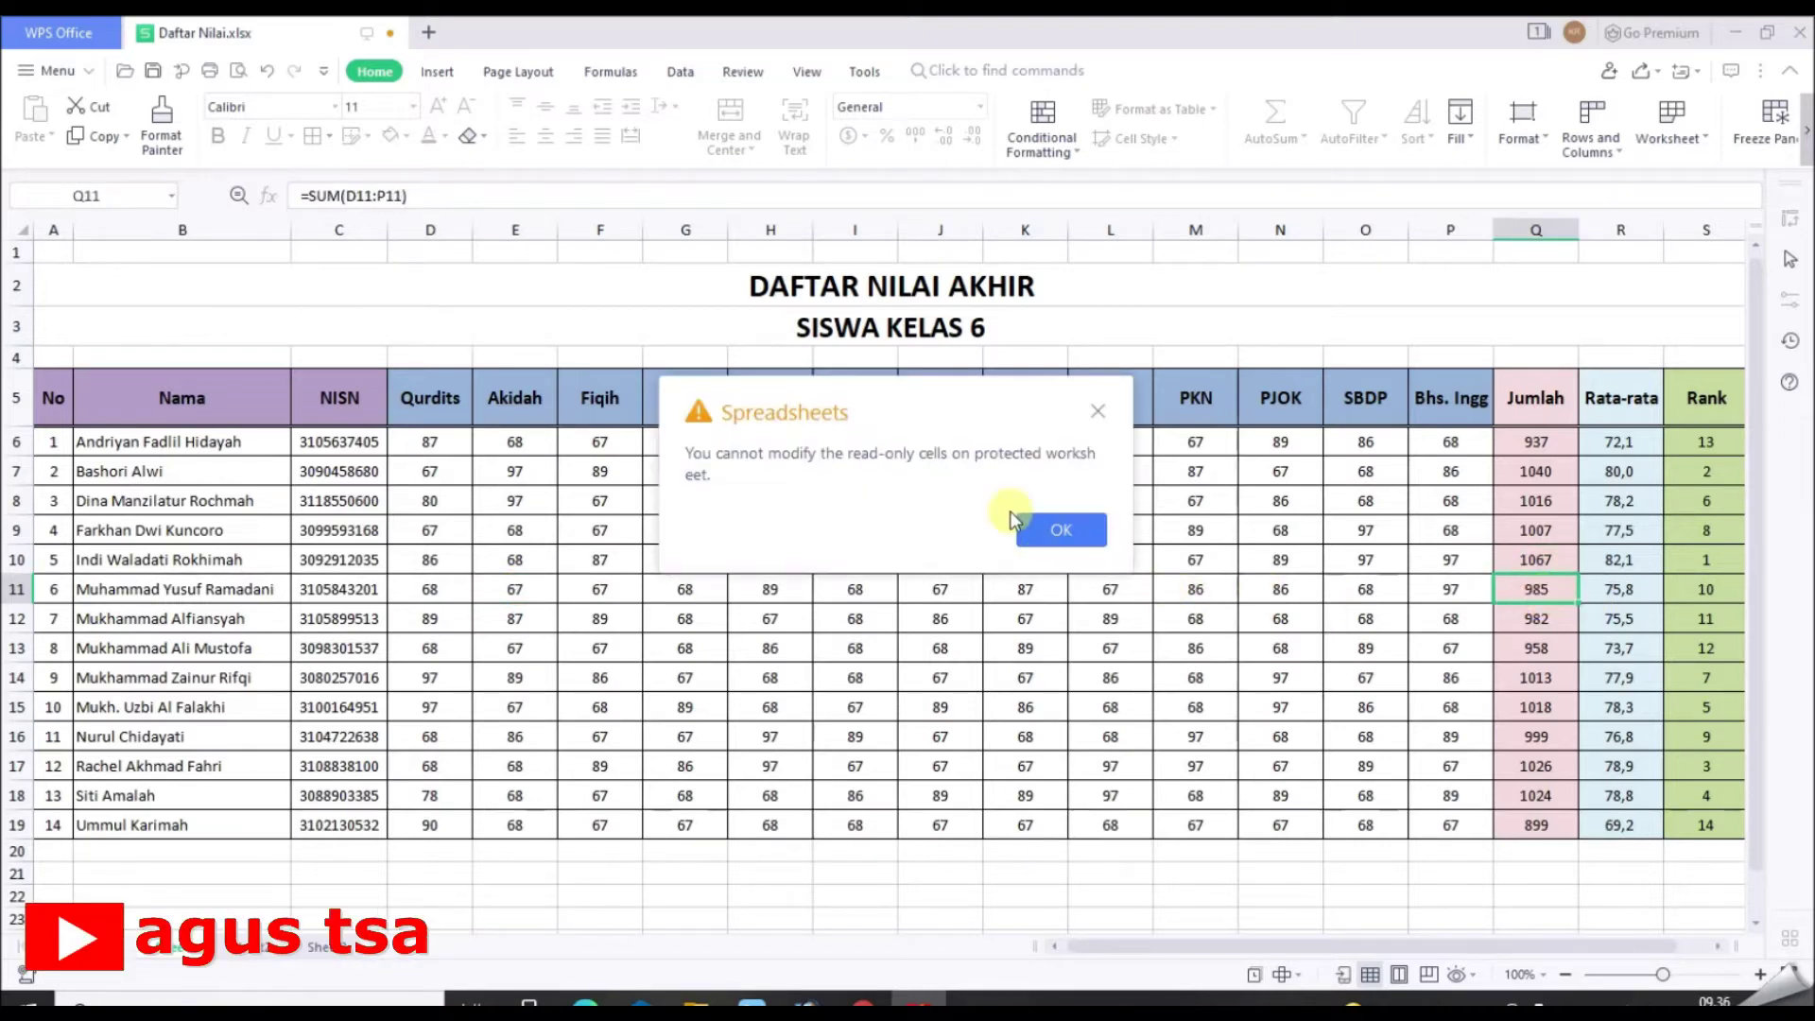
click(1059, 531)
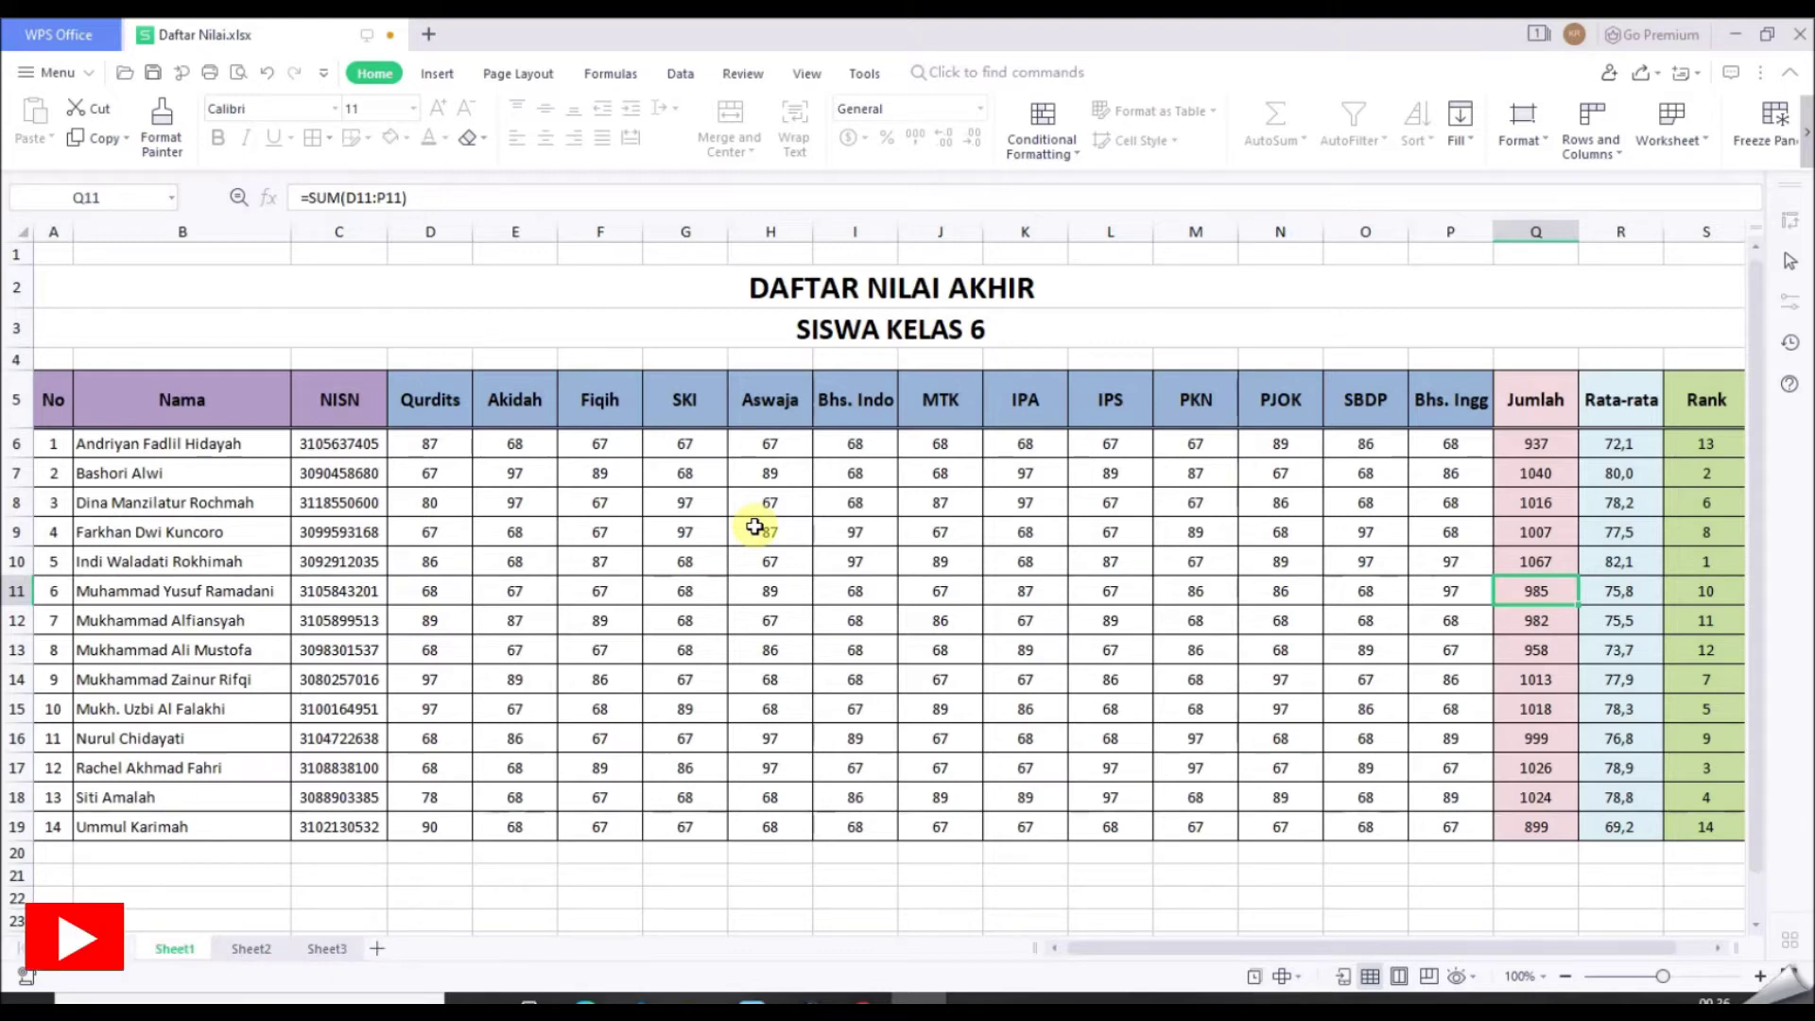
click(261, 594)
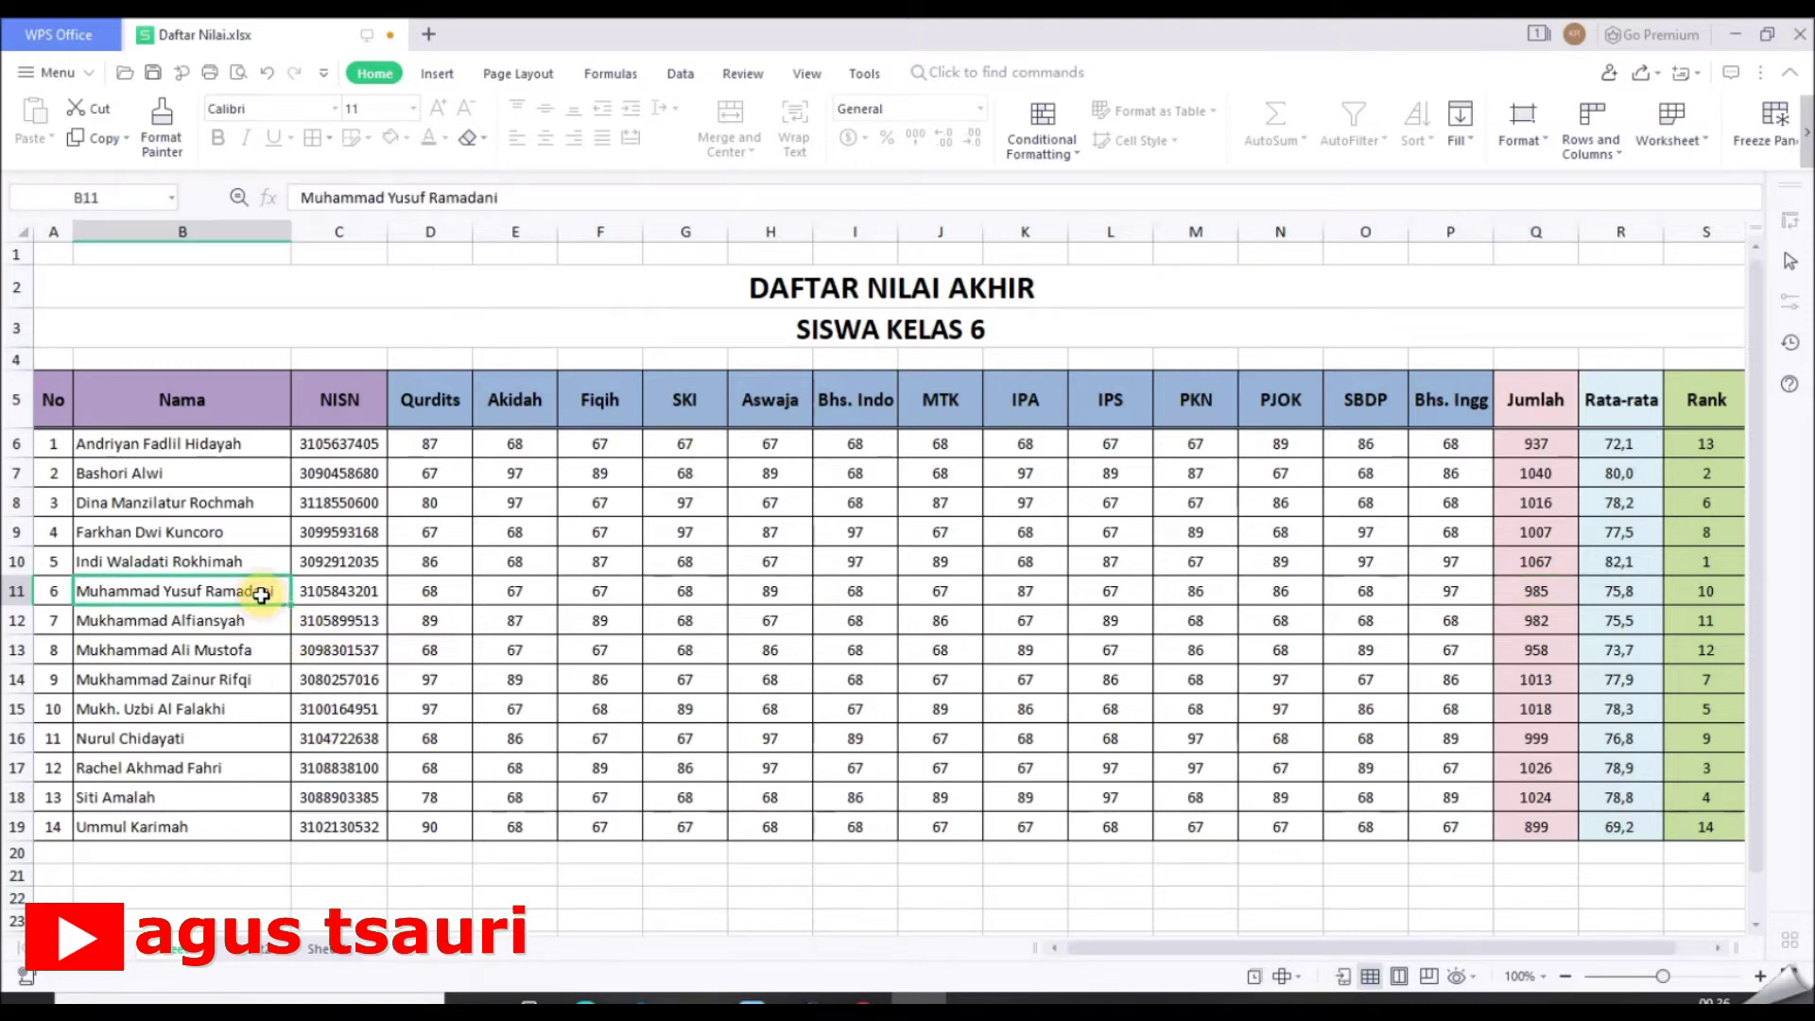
double_click(255, 533)
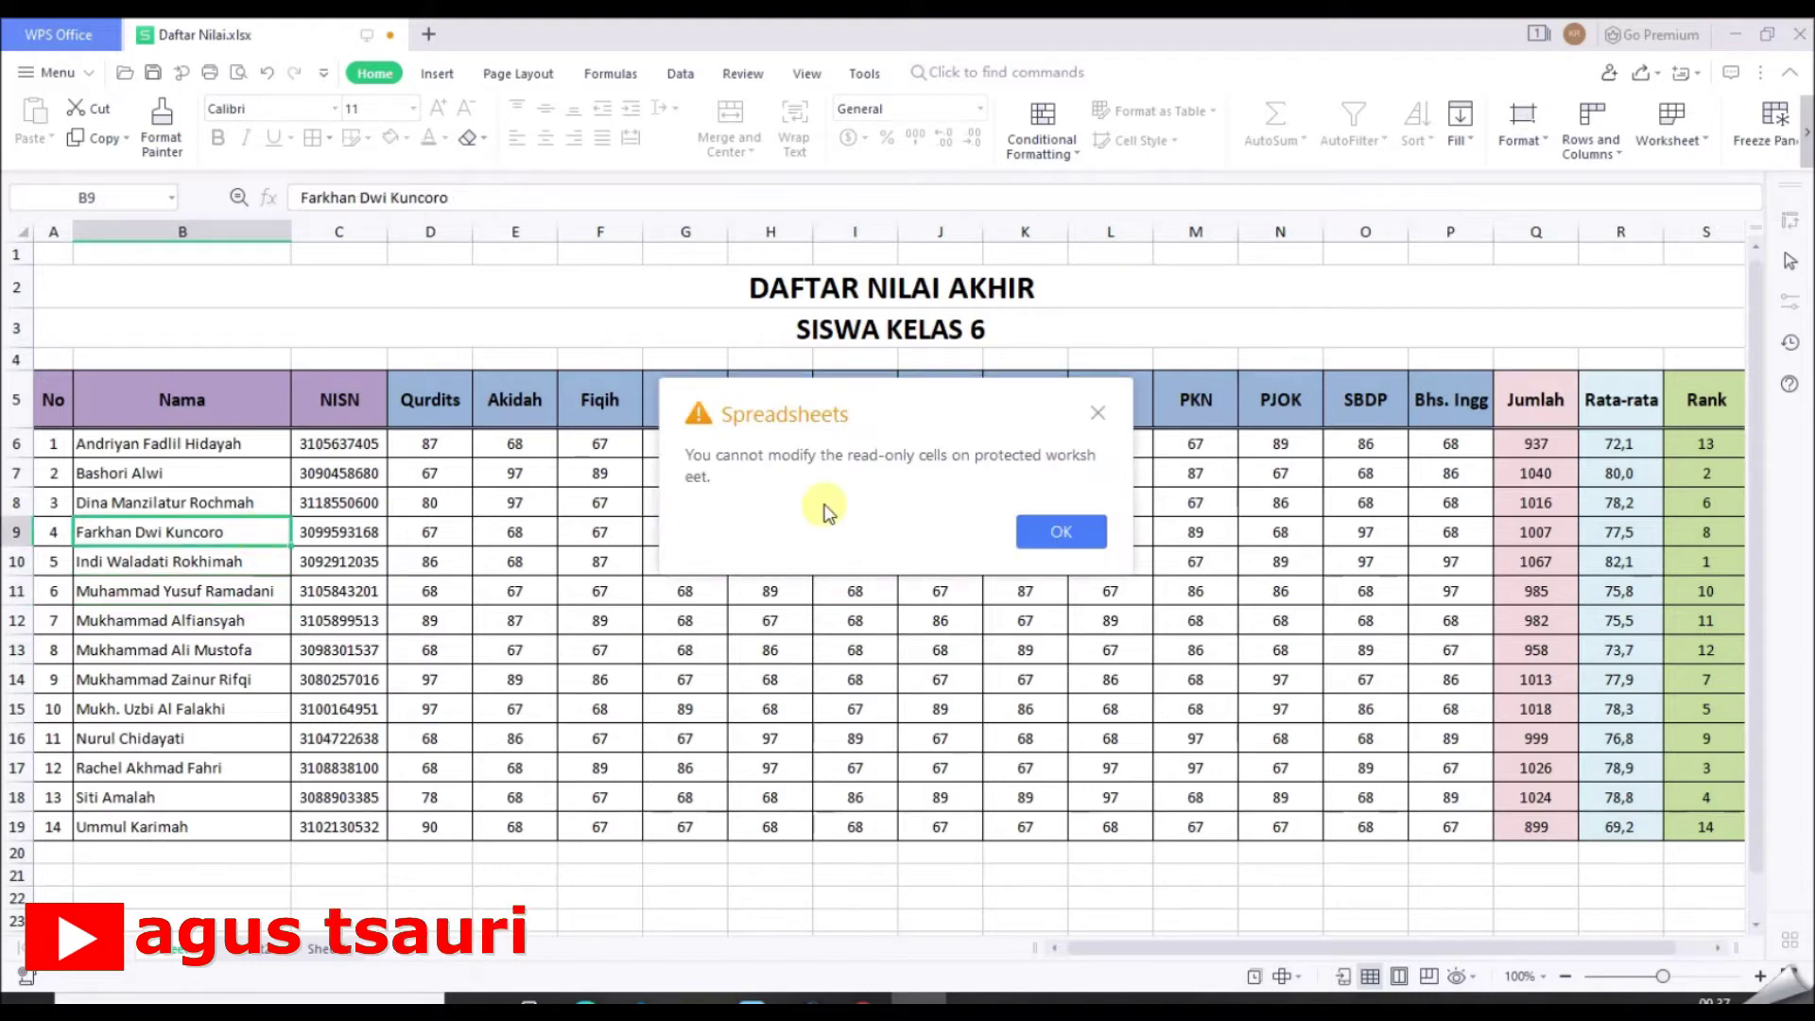
click(1051, 530)
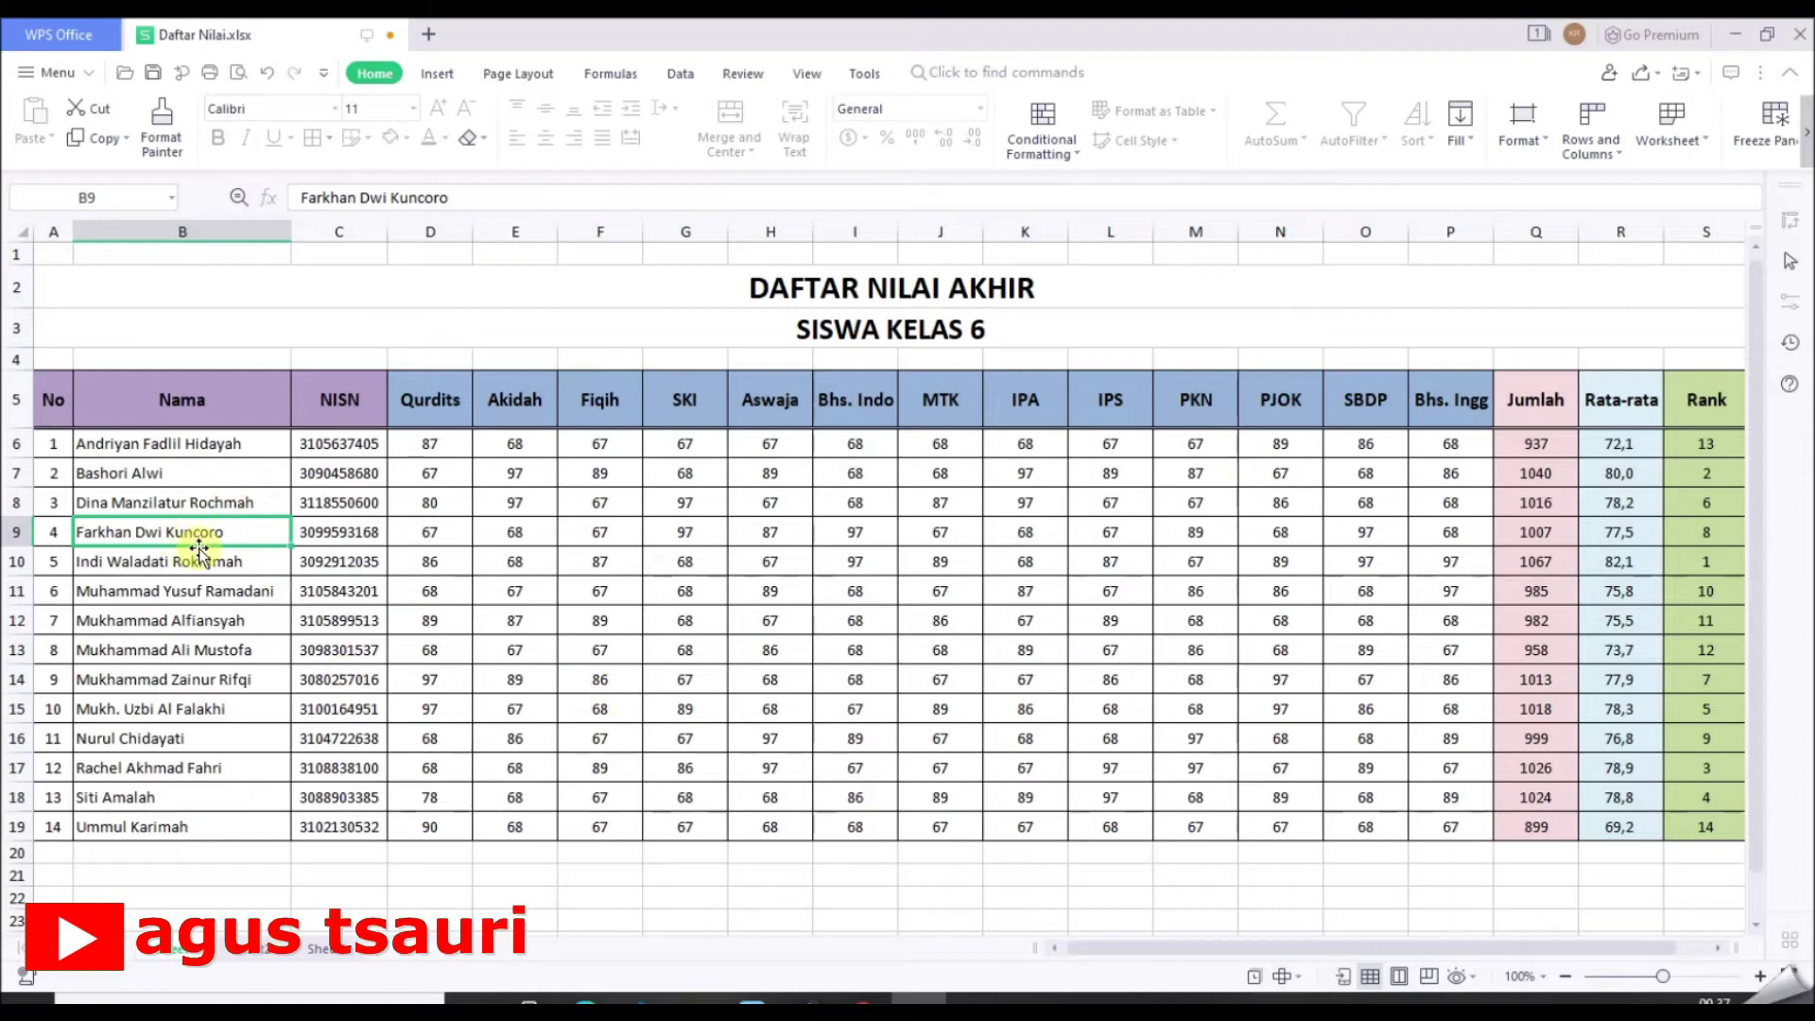
Step: Close the Daftar Nilai.xlsx workbook without saving changes
click(1799, 38)
click(973, 529)
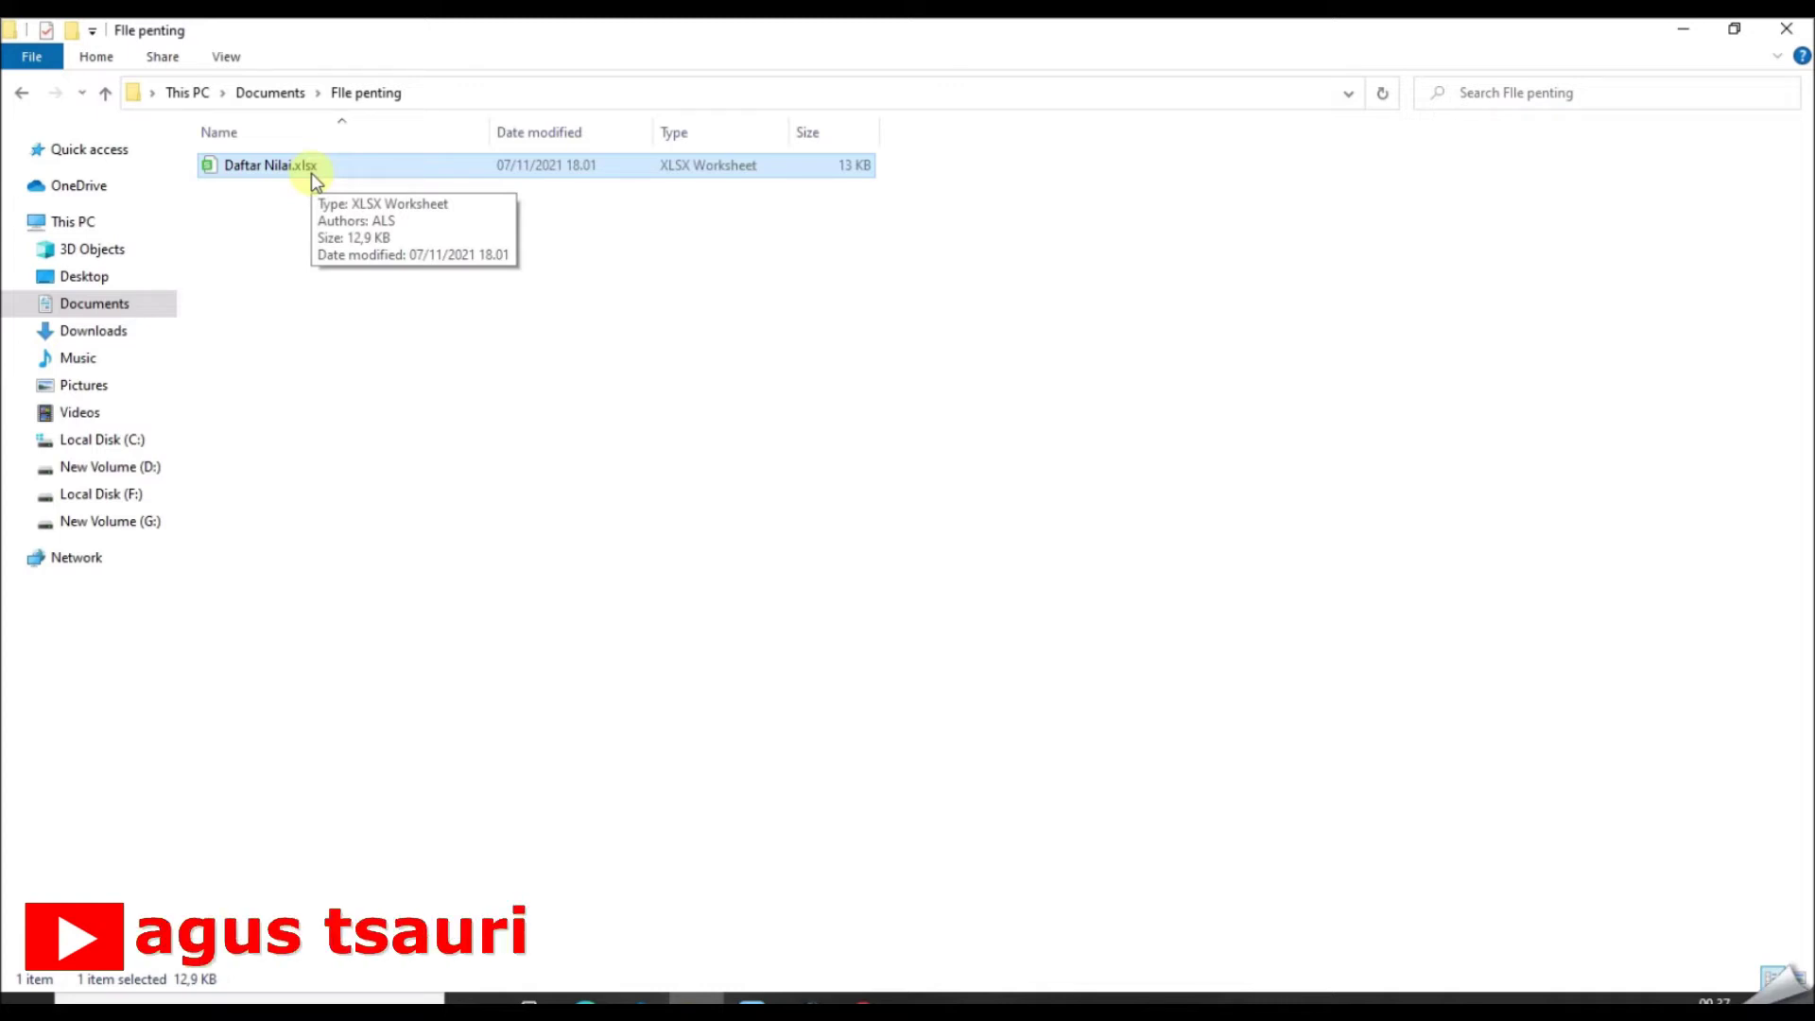
Step: Make a backup copy of Daftar Nilai.xlsx in the same folder
click(336, 321)
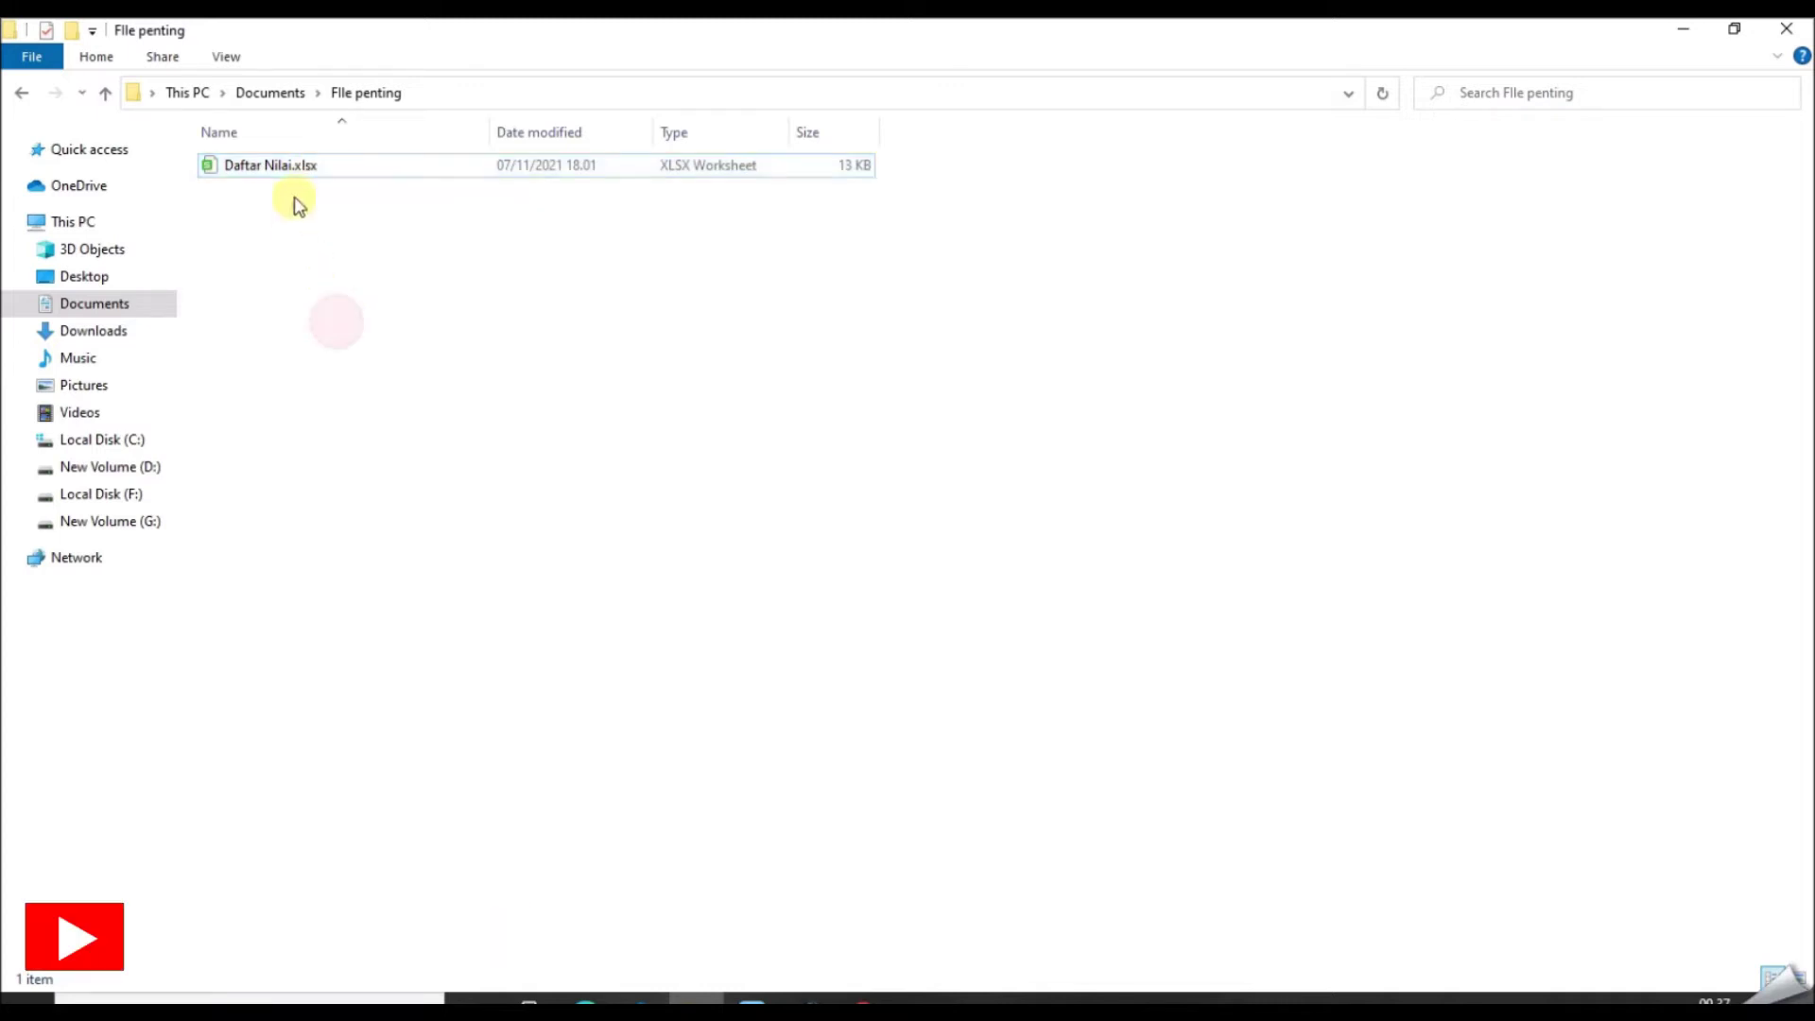
click(304, 175)
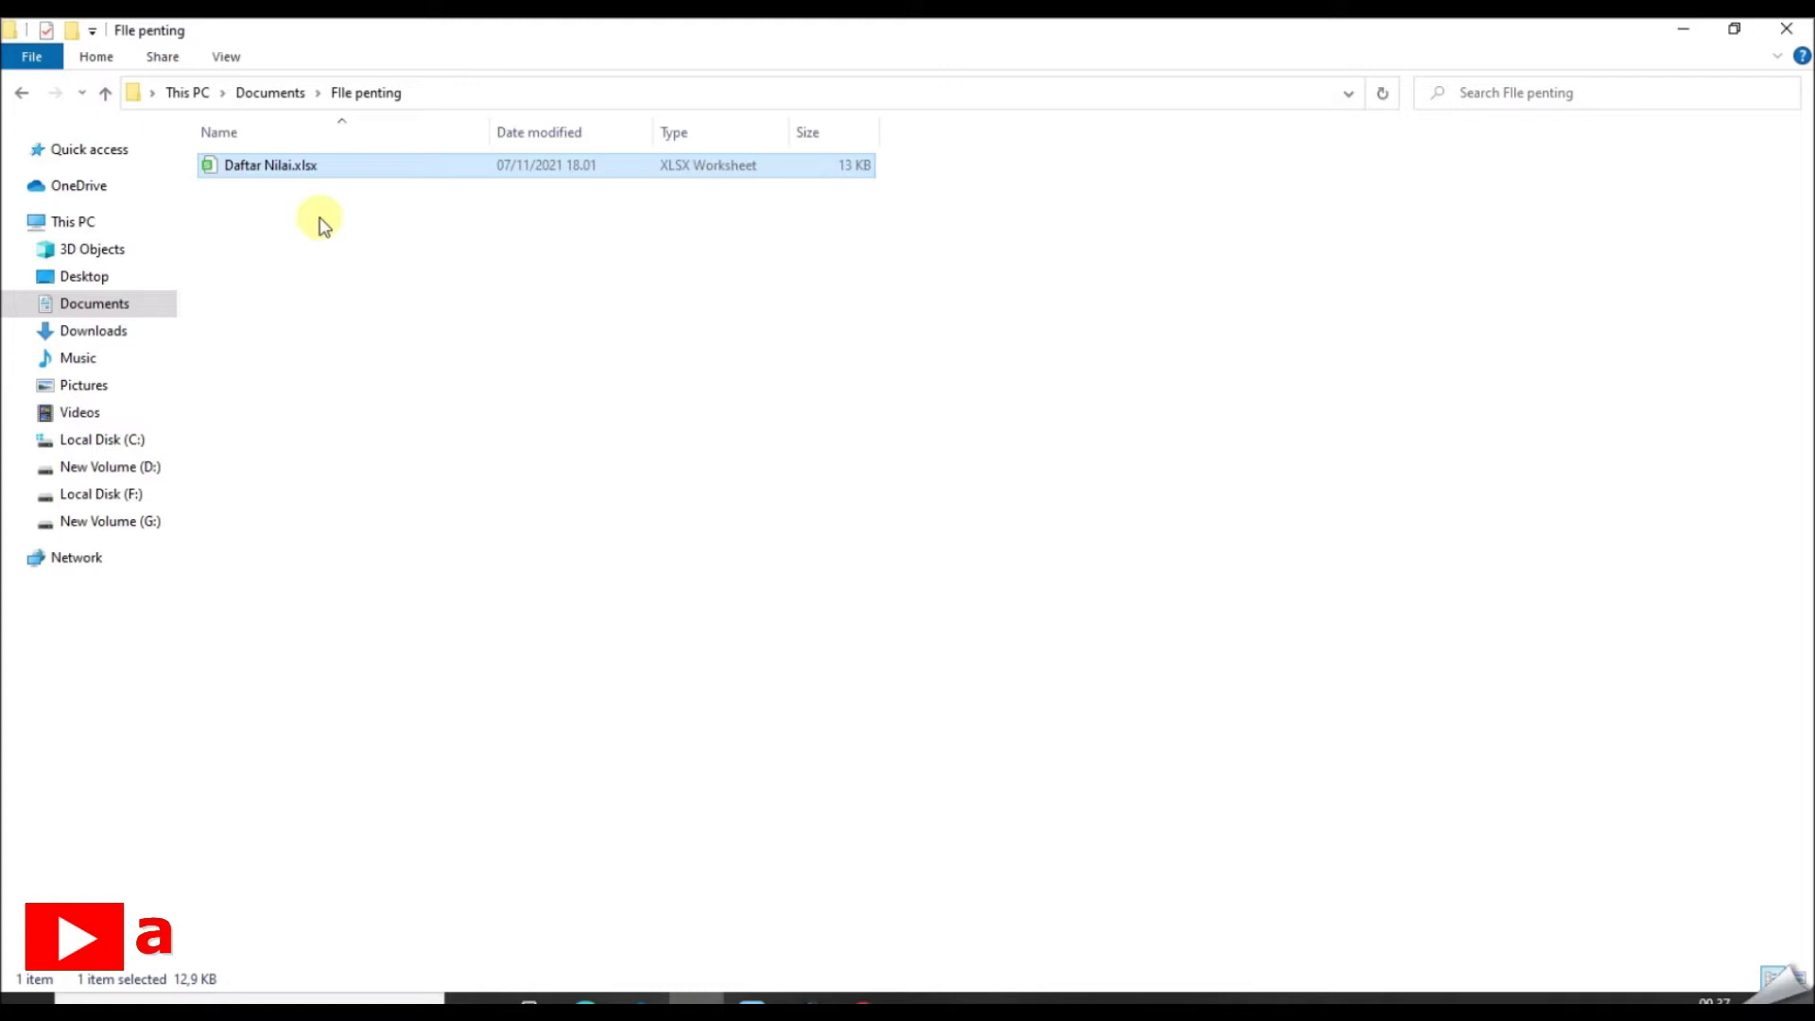
right_click(299, 166)
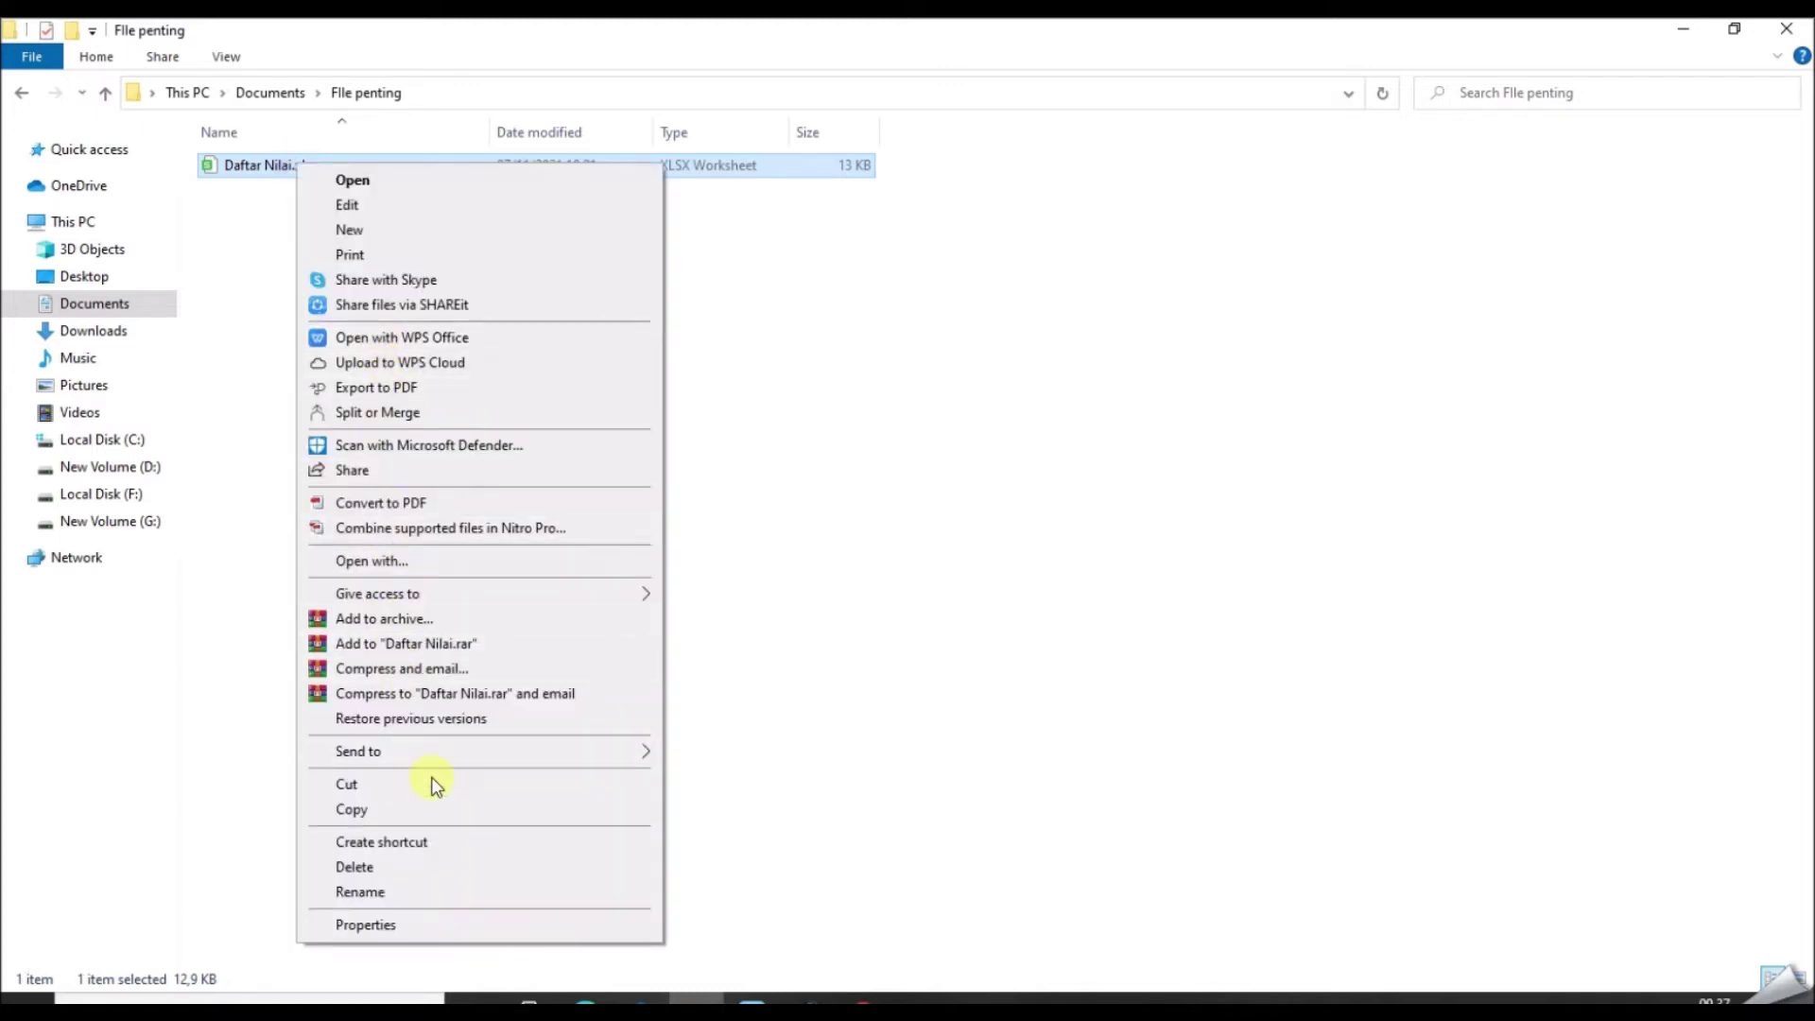
click(393, 808)
right_click(347, 453)
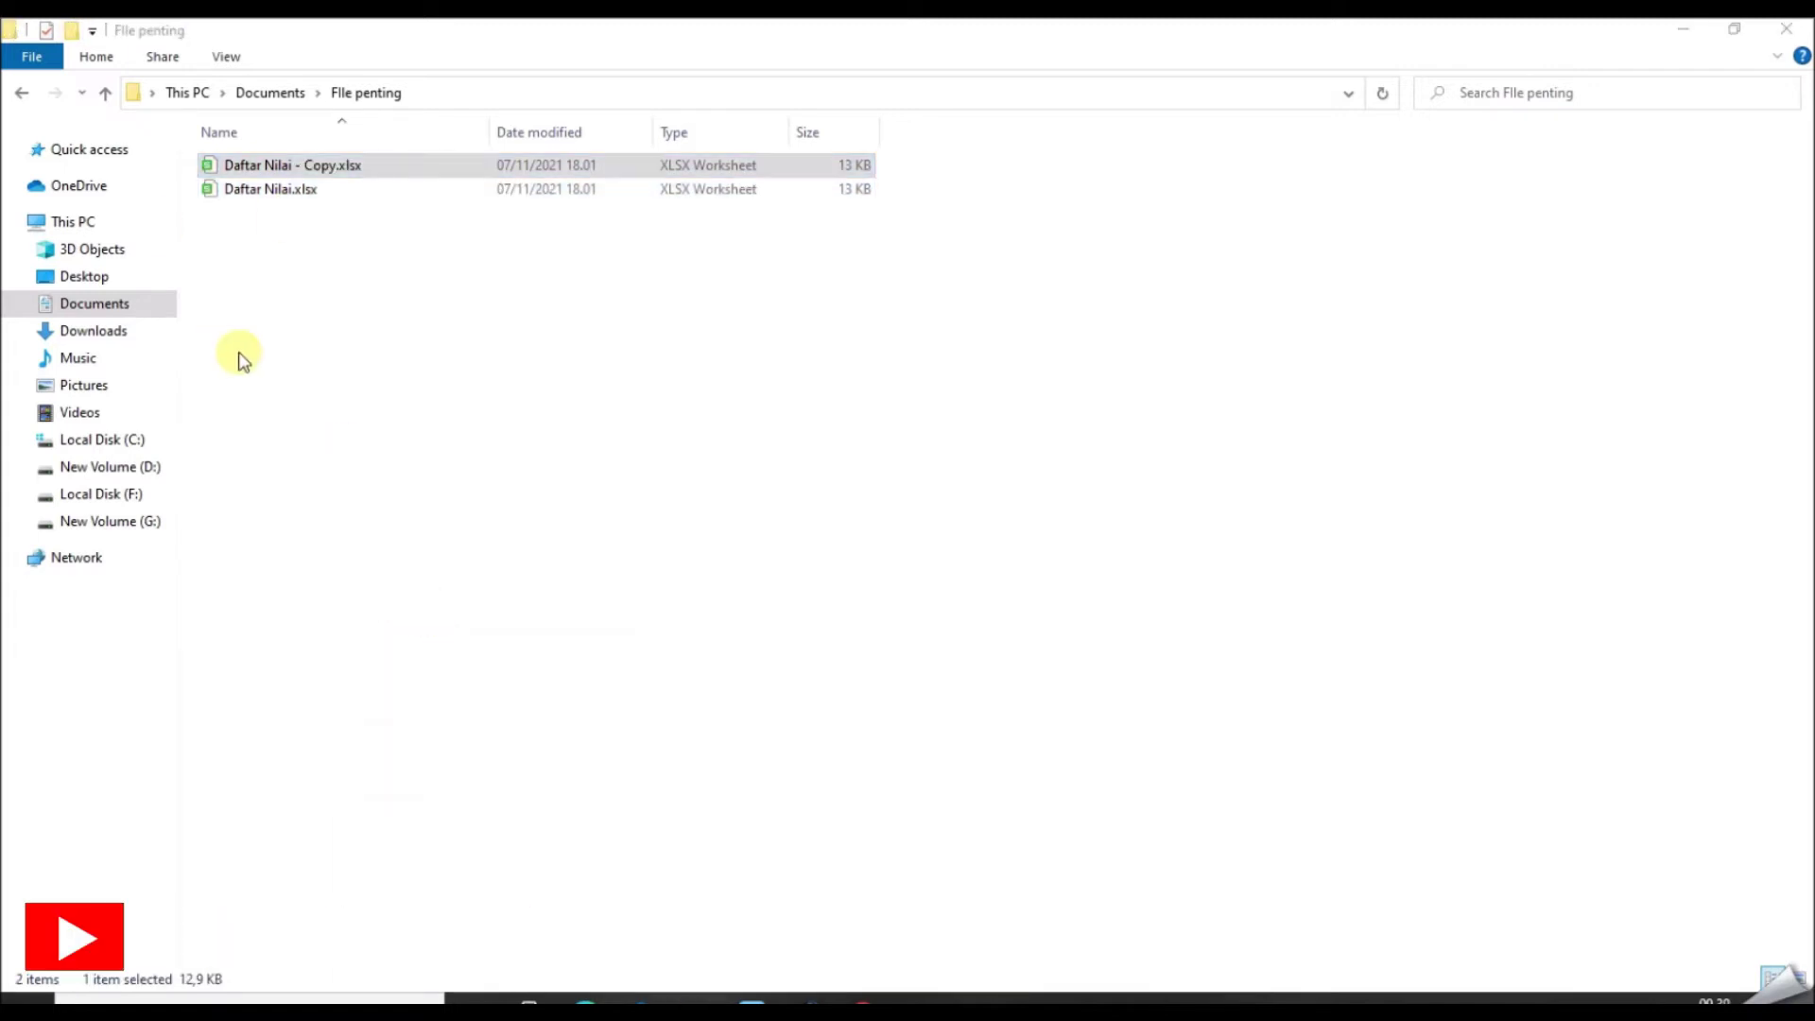
click(304, 349)
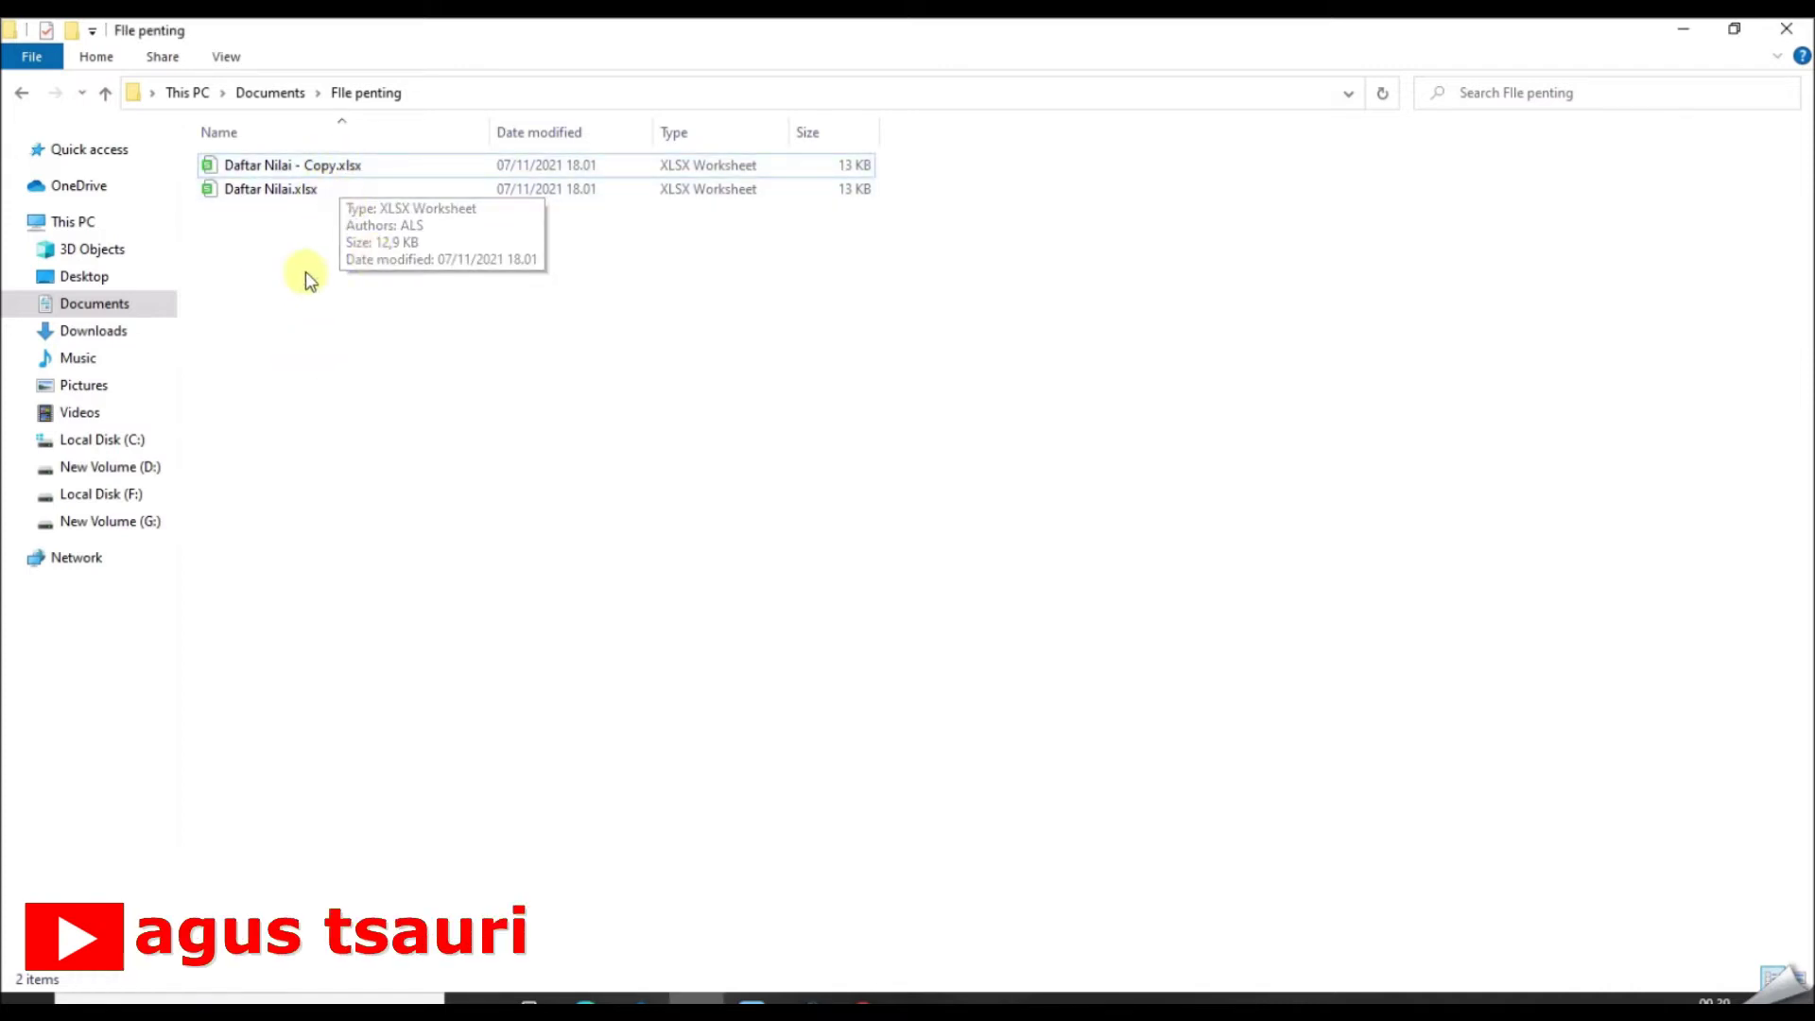
Step: Hide the file name extensions in the folder and turn their display back on
click(322, 199)
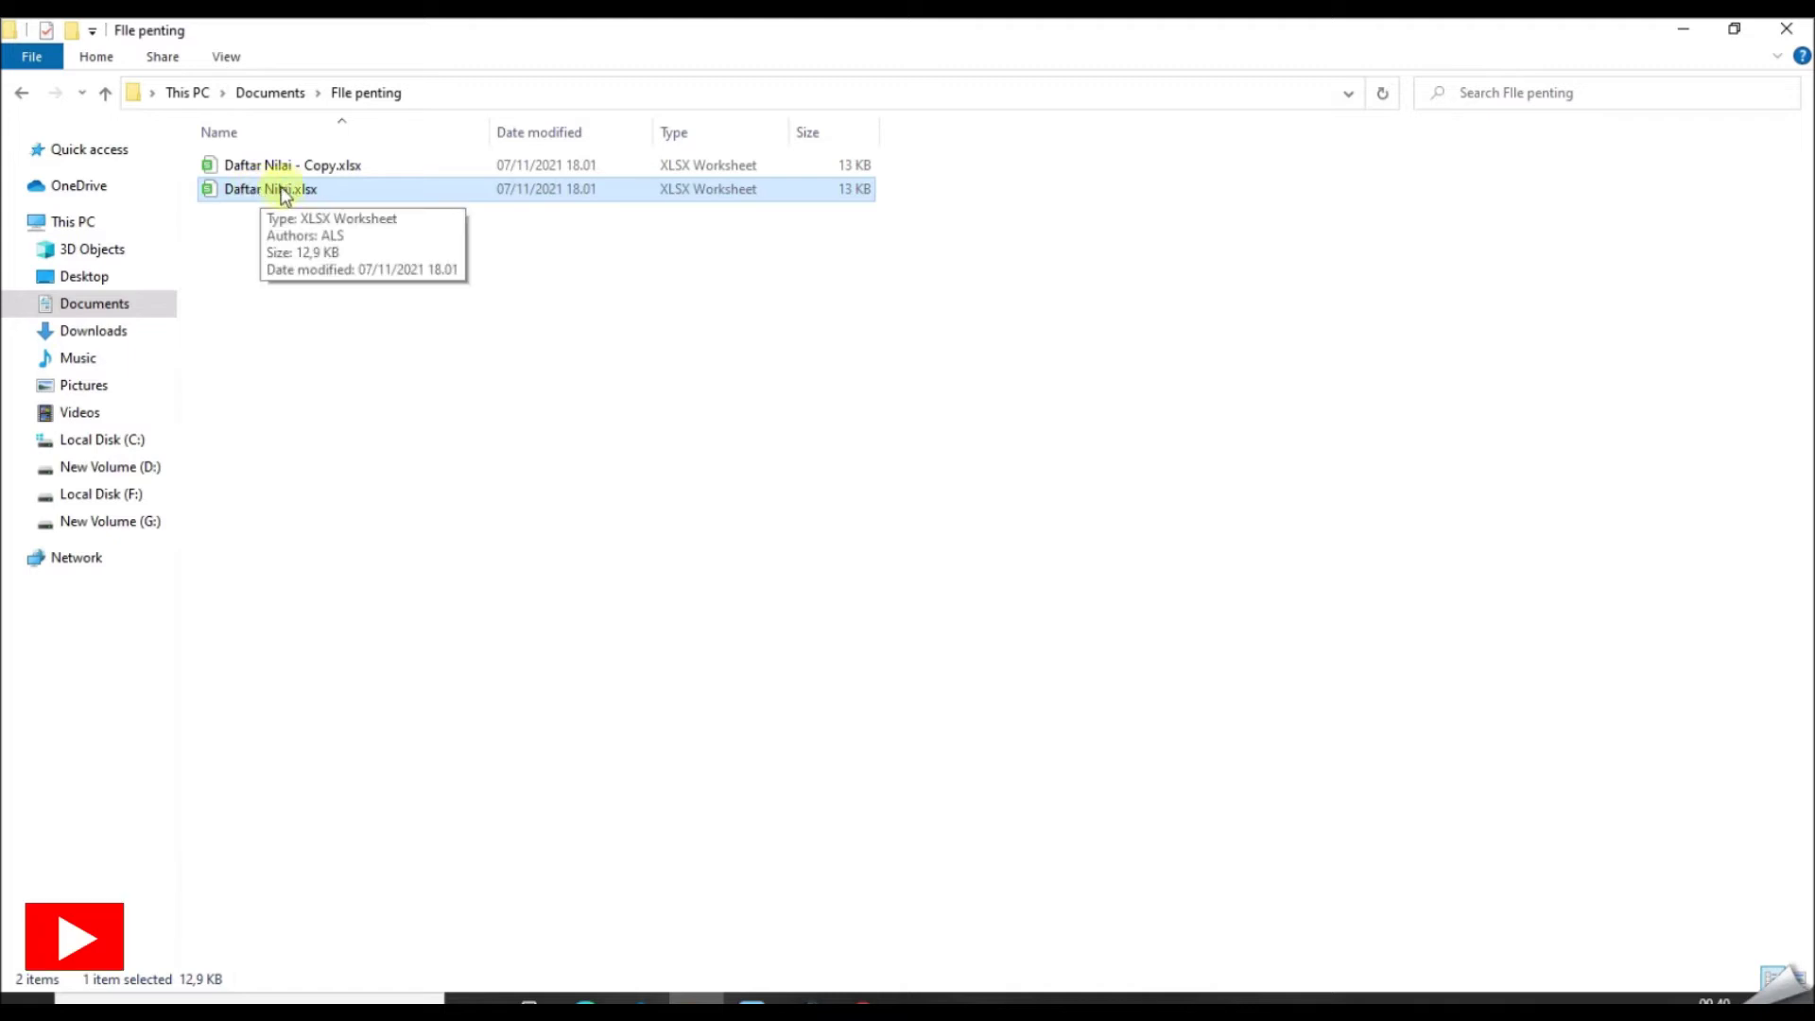
click(225, 59)
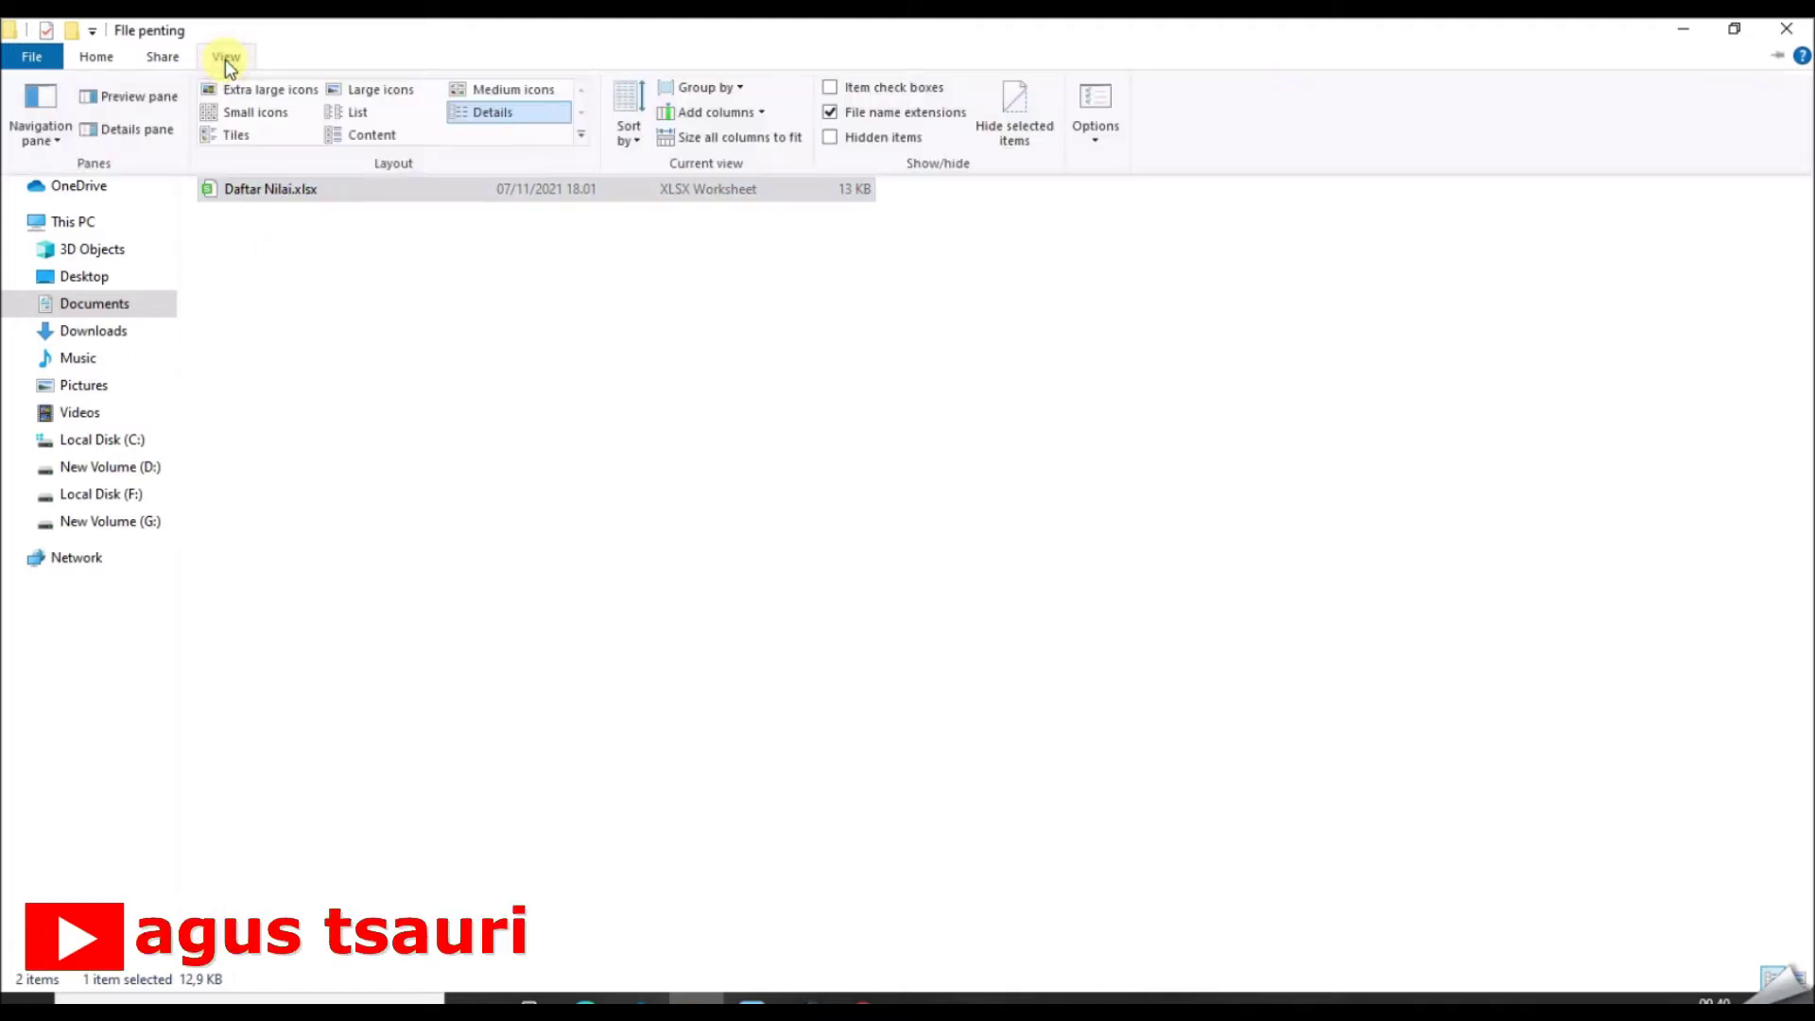
click(831, 113)
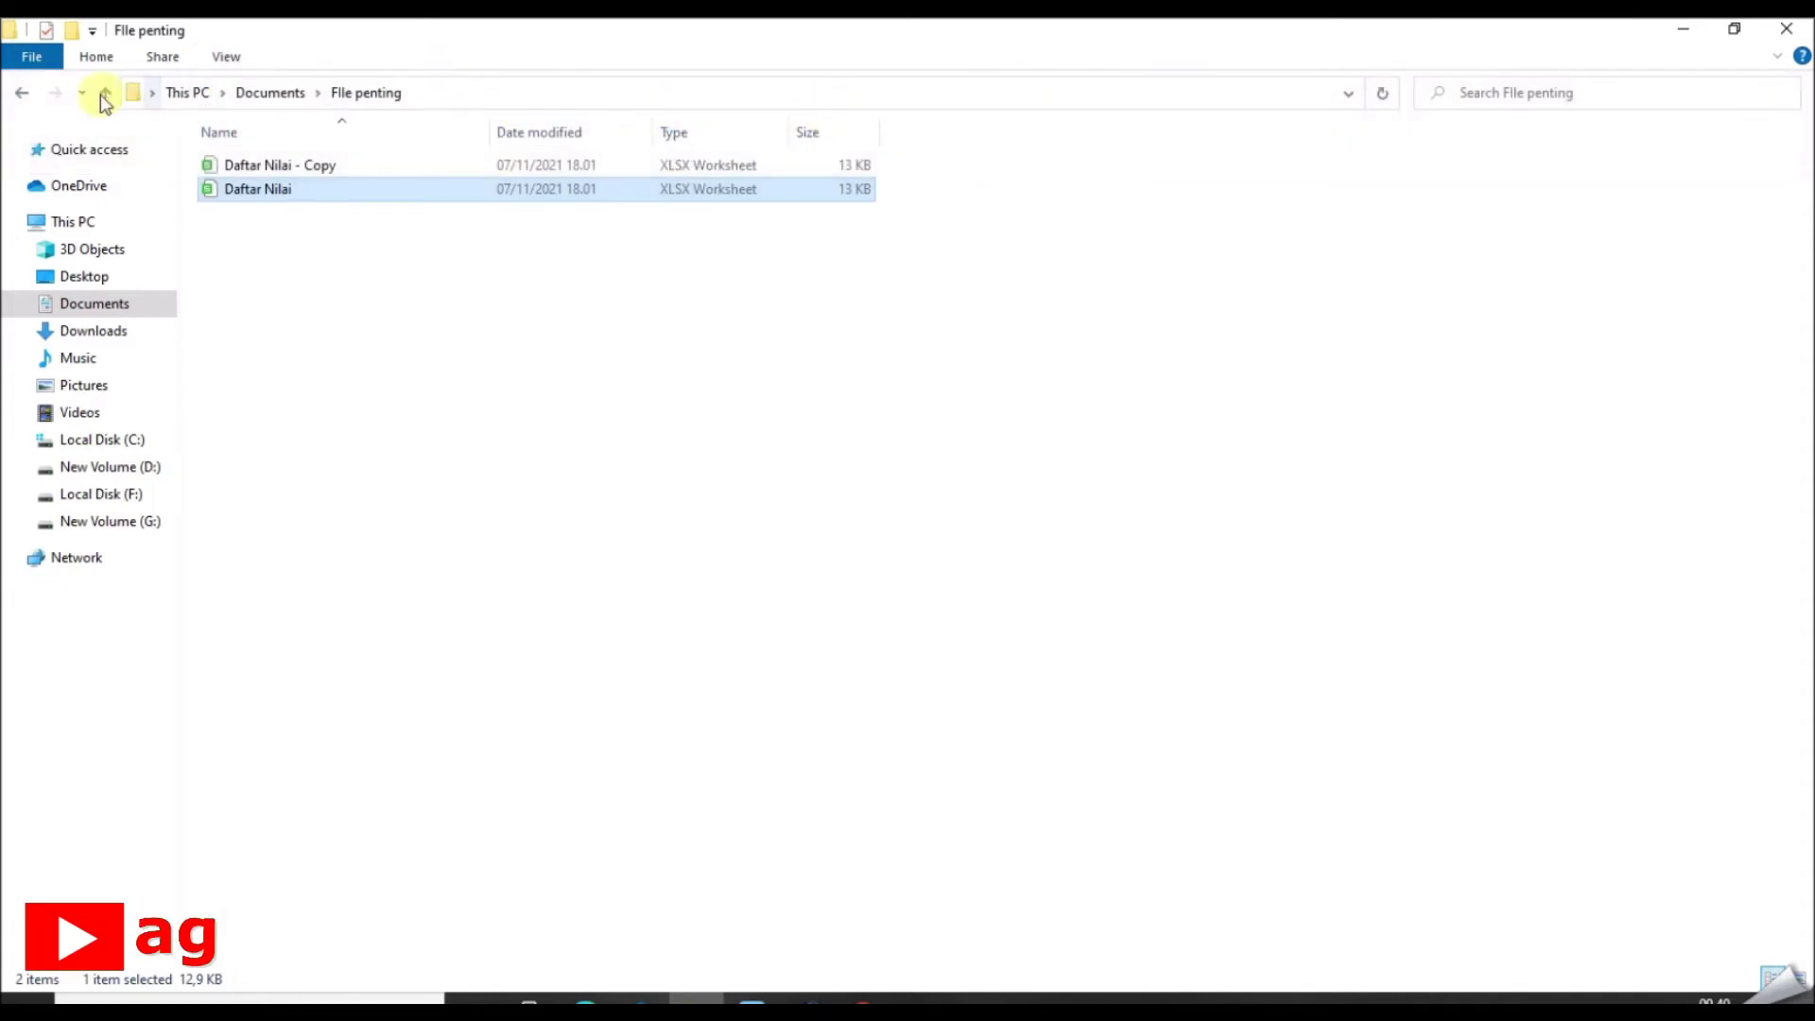
click(228, 59)
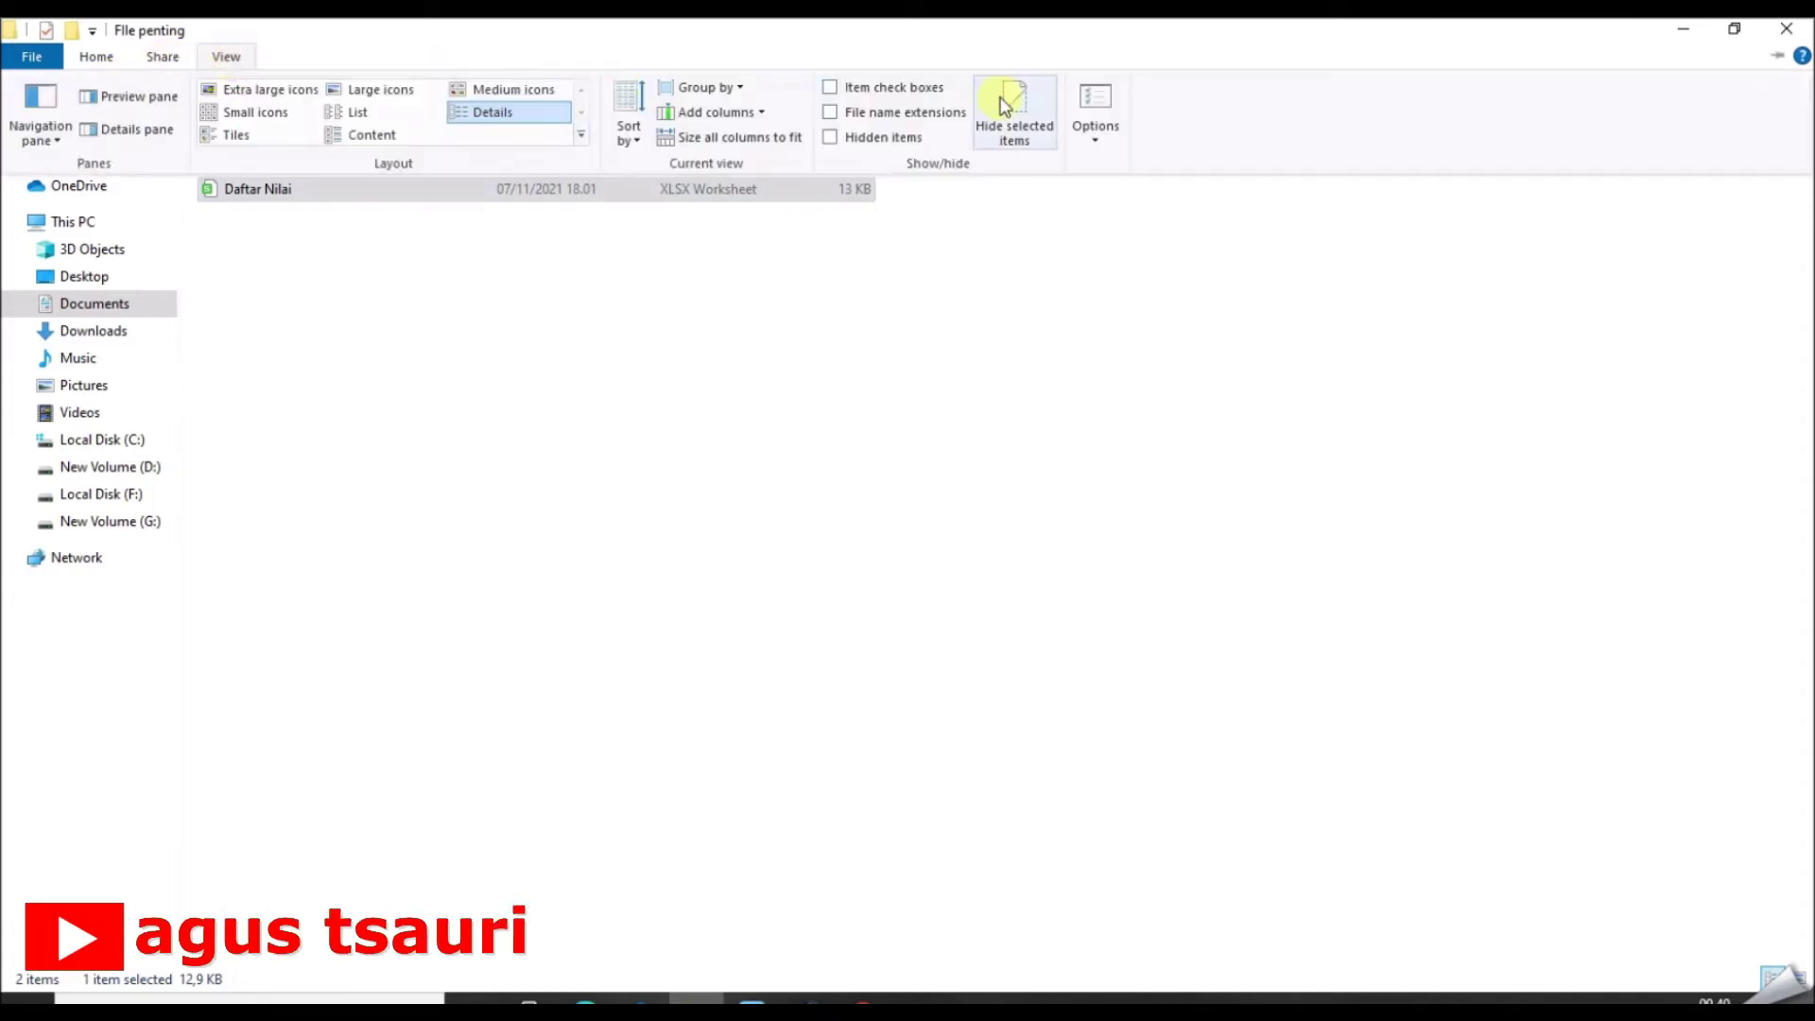
click(831, 114)
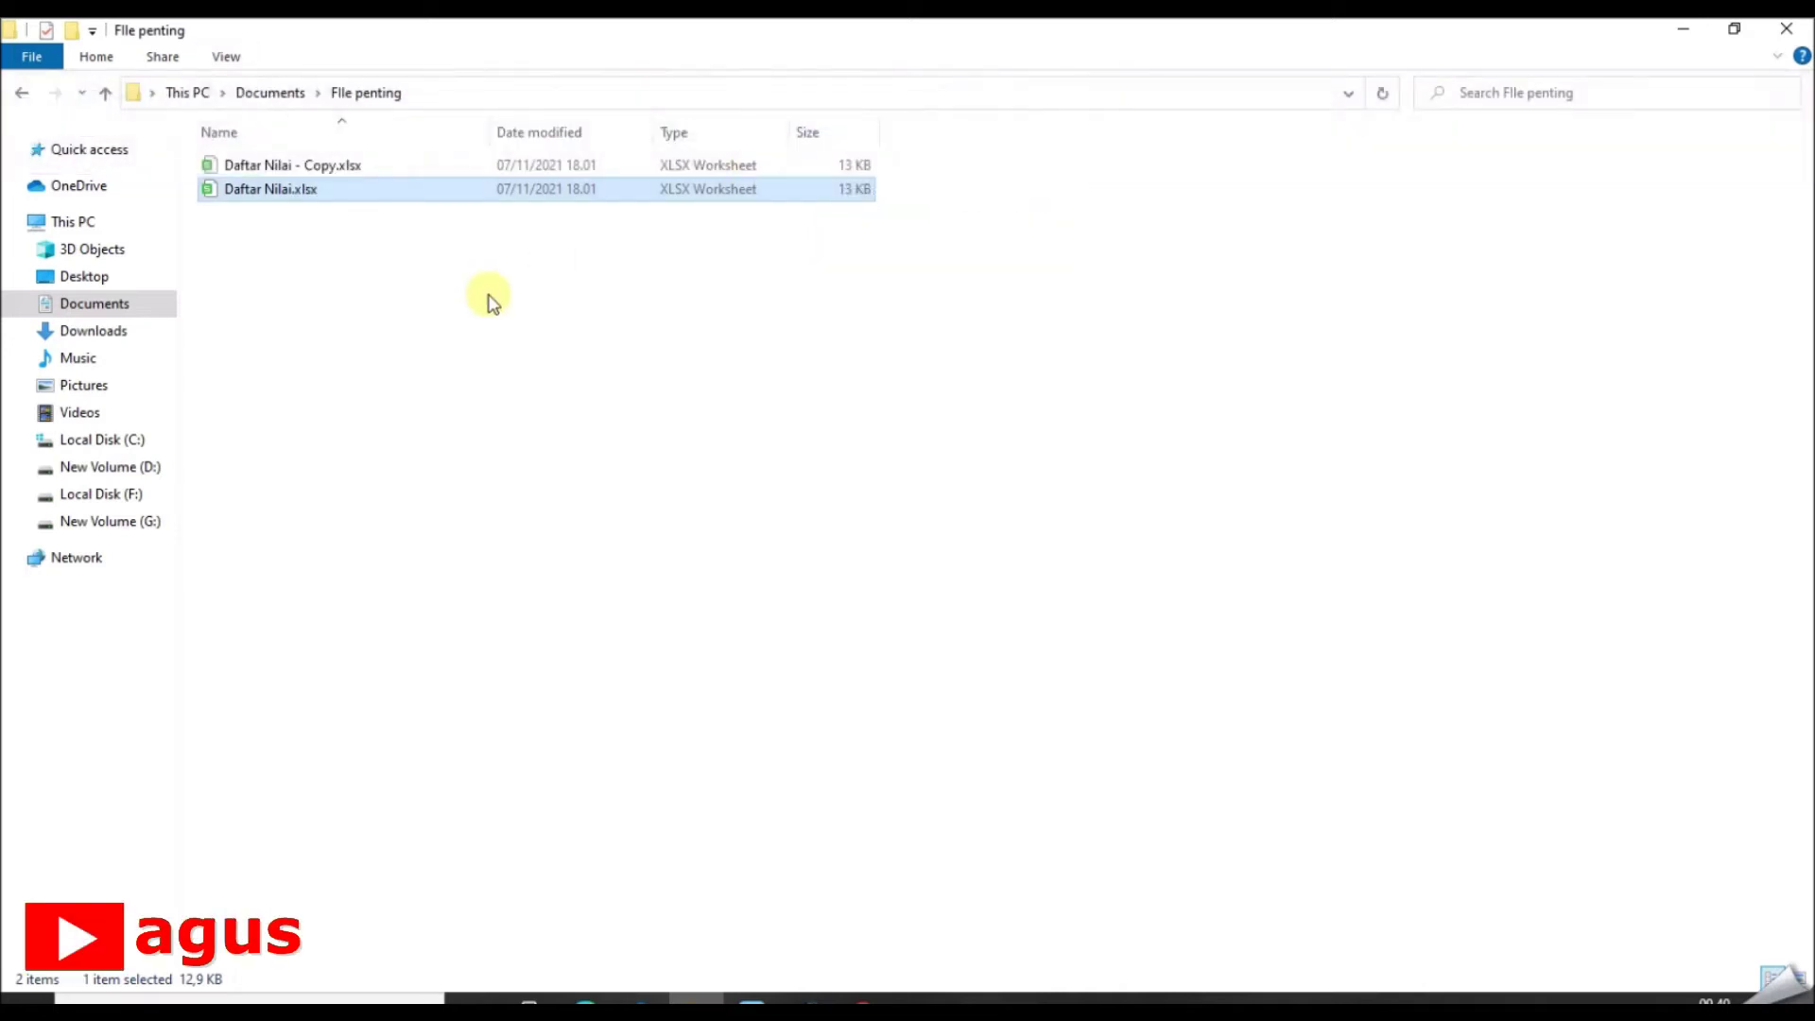
Step: Rename the original Daftar Nilai.xlsx to Daftar Nilai.rar and accept the extension change
click(304, 243)
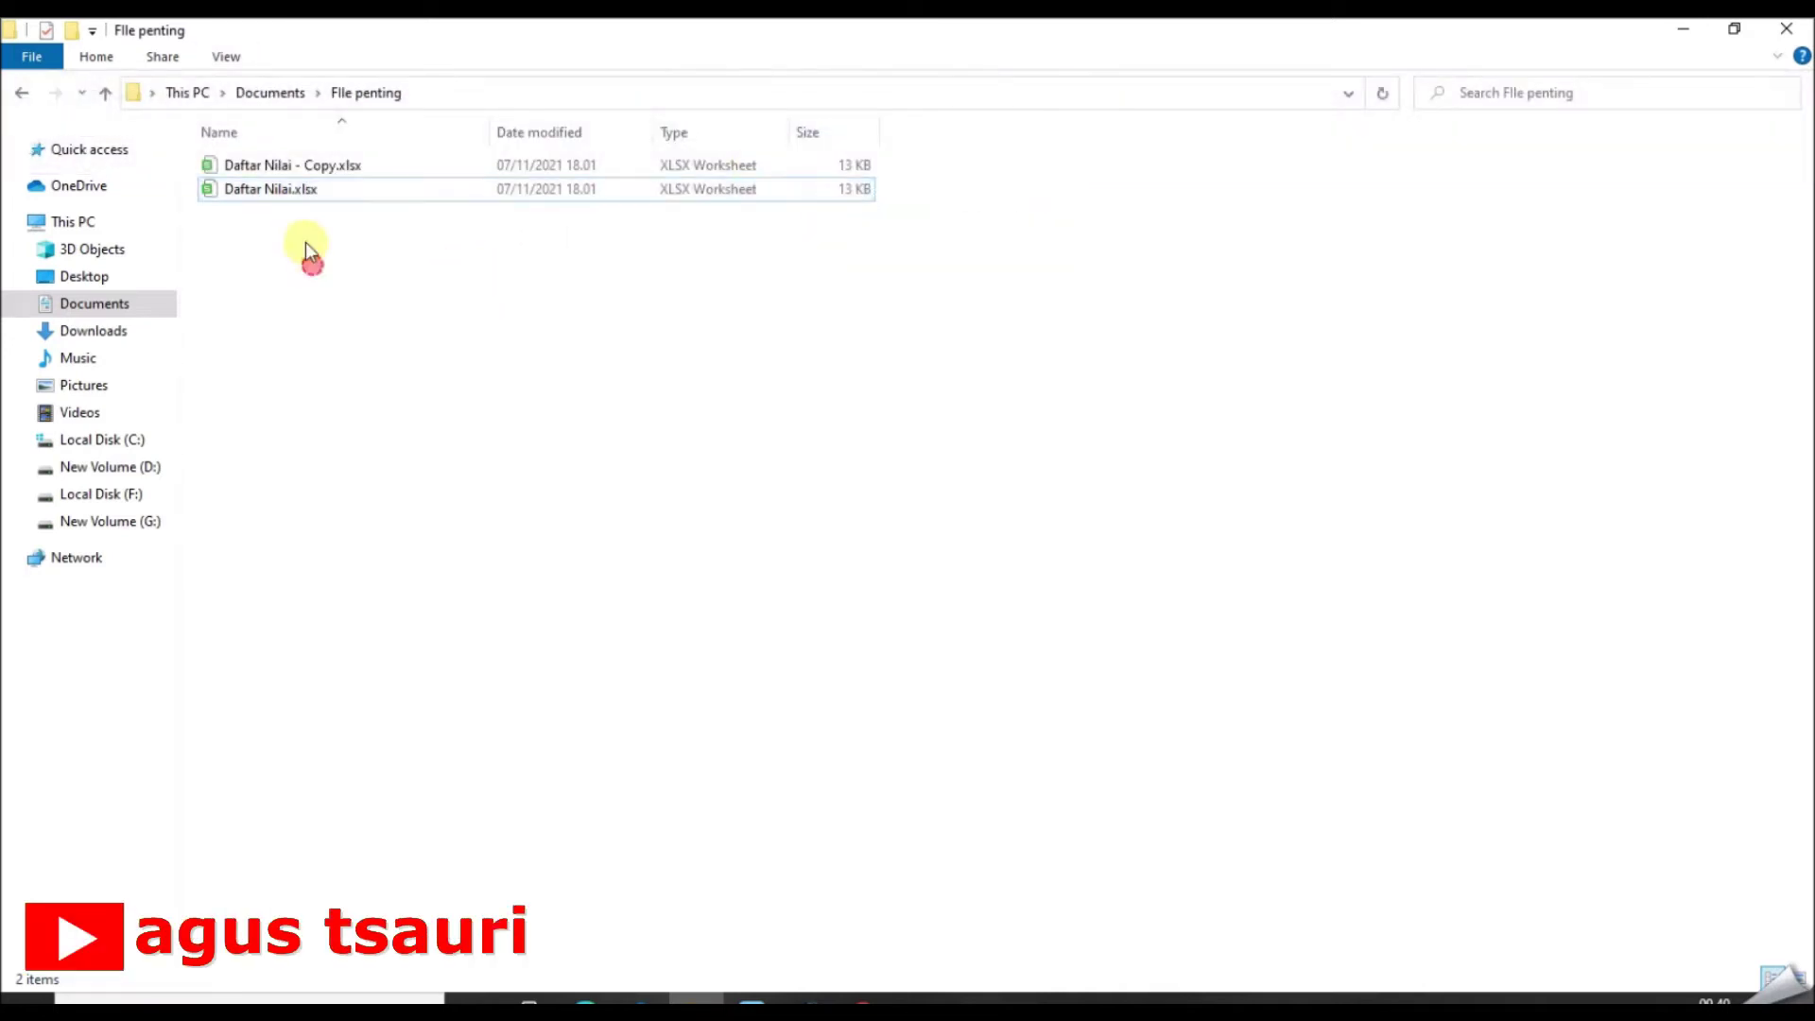
click(299, 193)
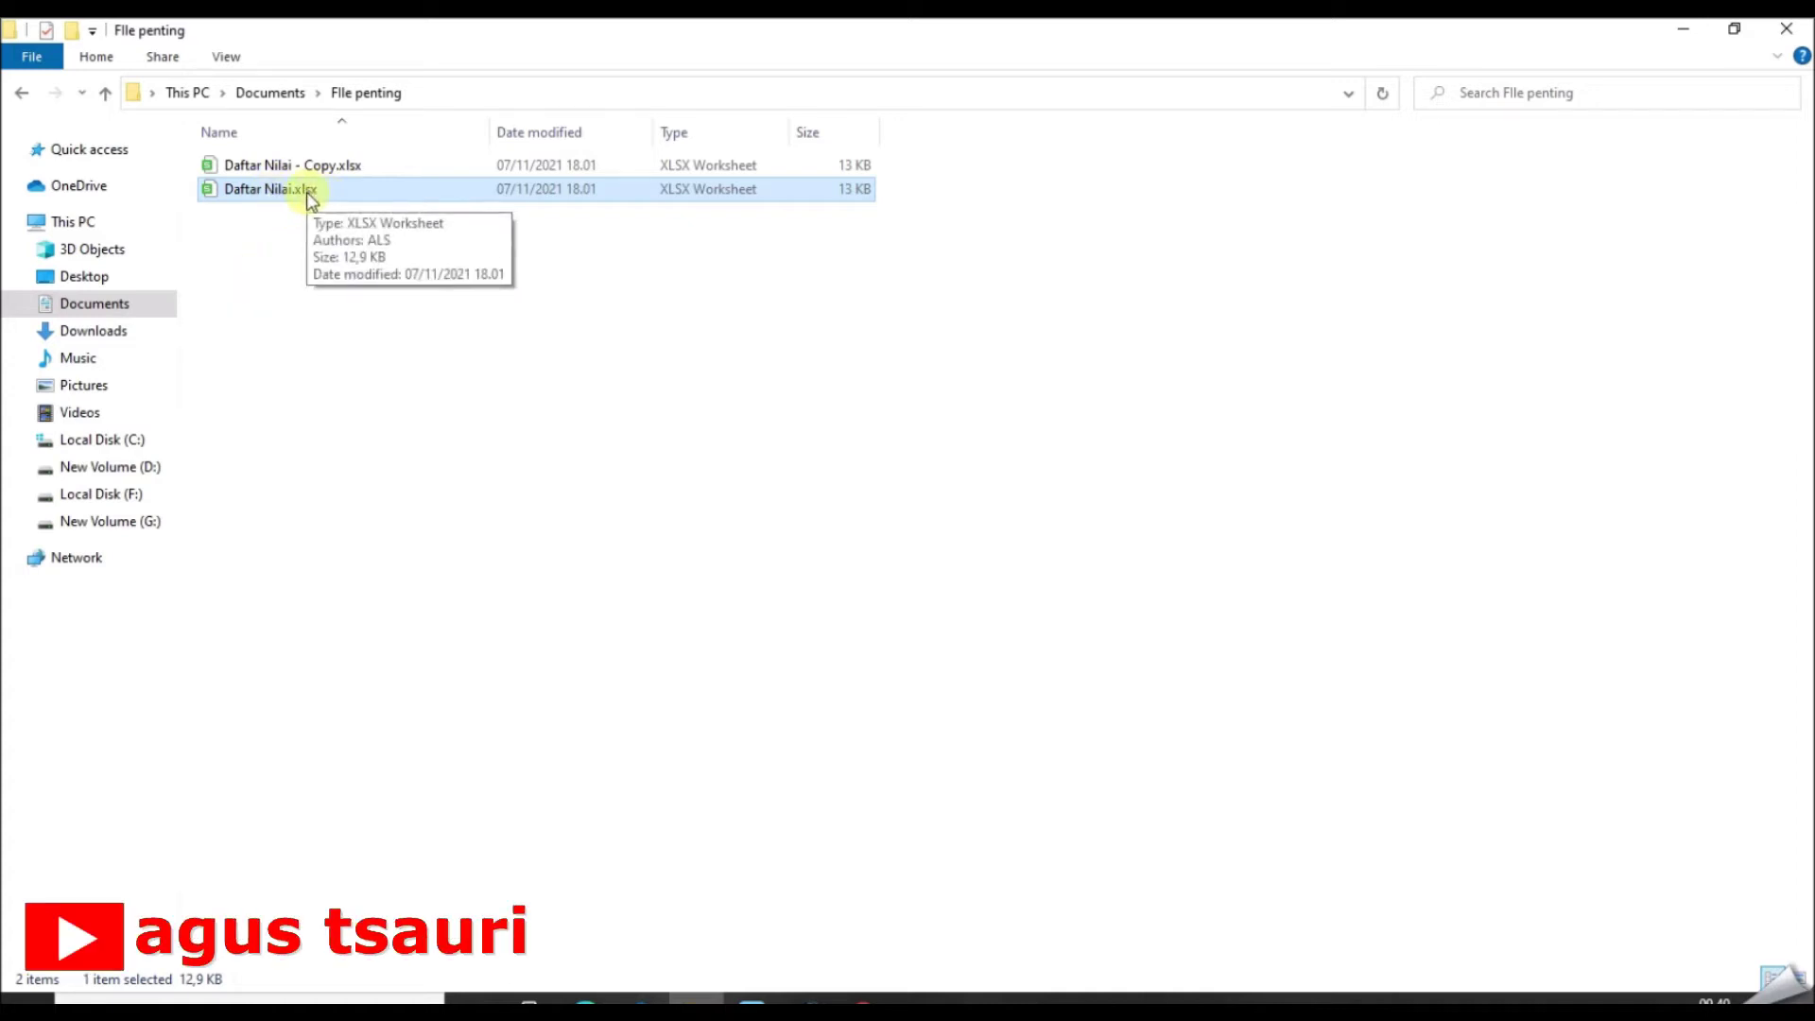
right_click(305, 190)
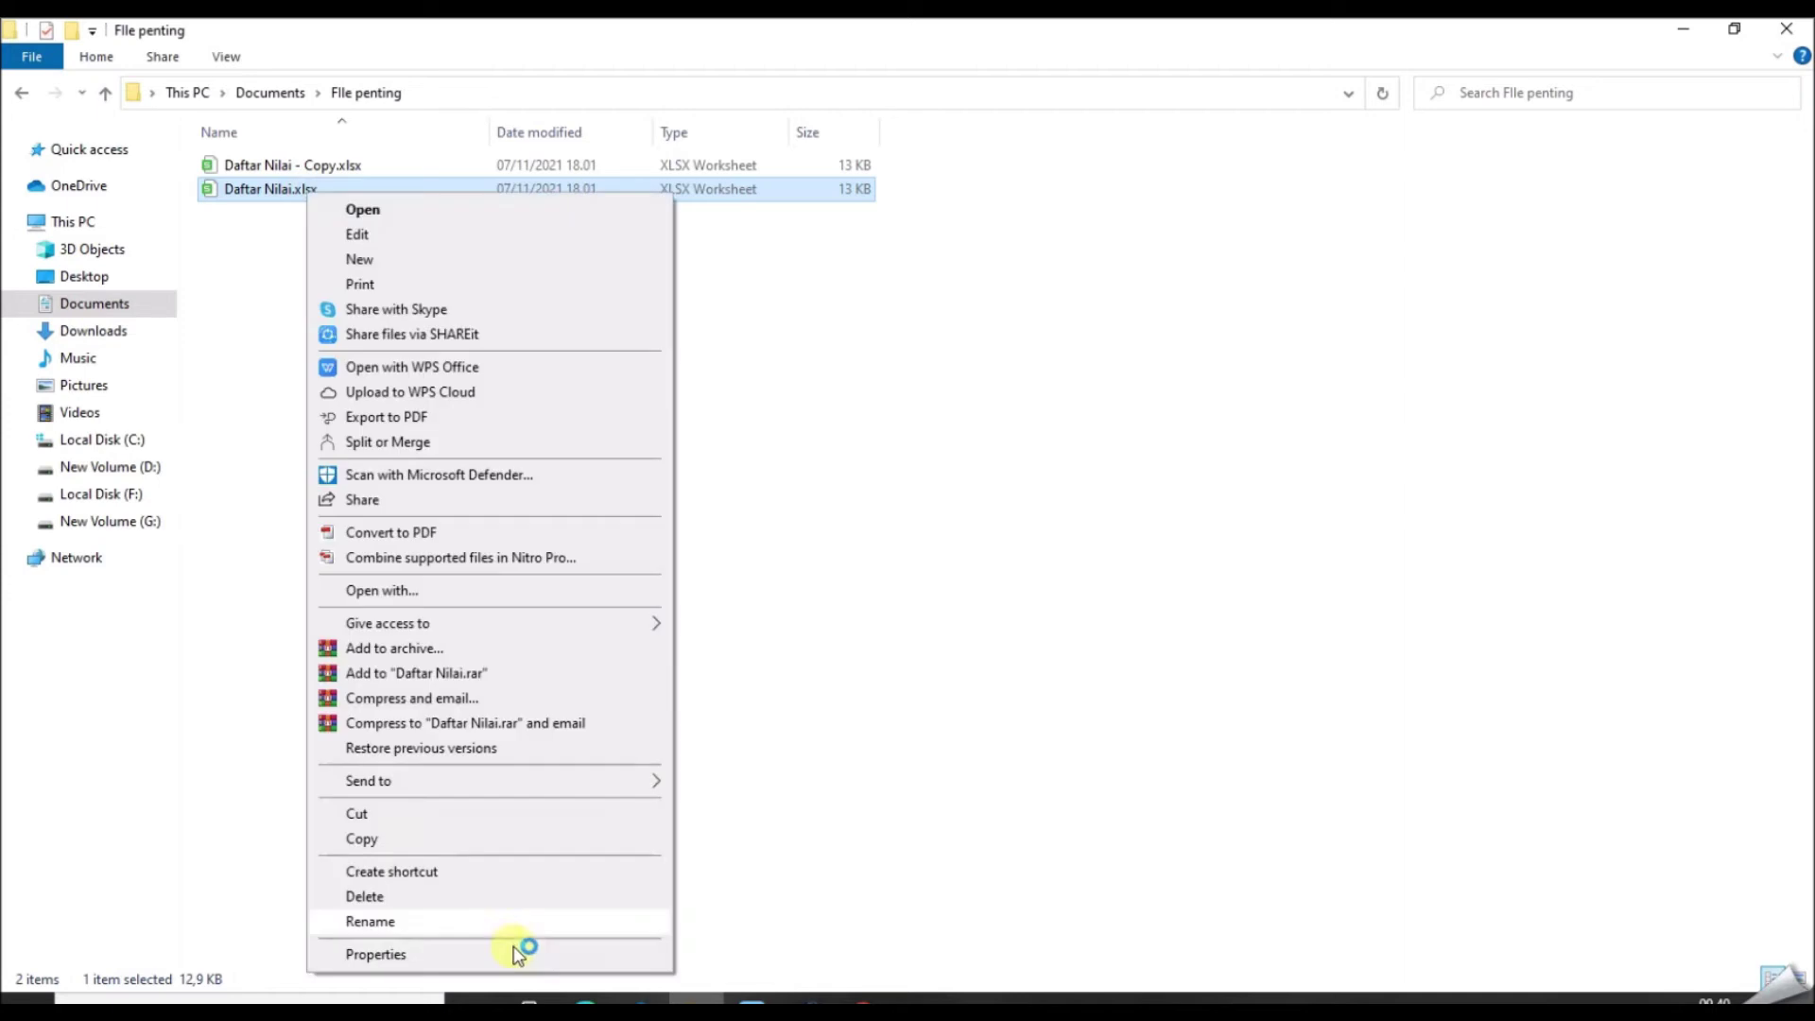
click(370, 923)
drag(297, 189, 317, 189)
text(r)
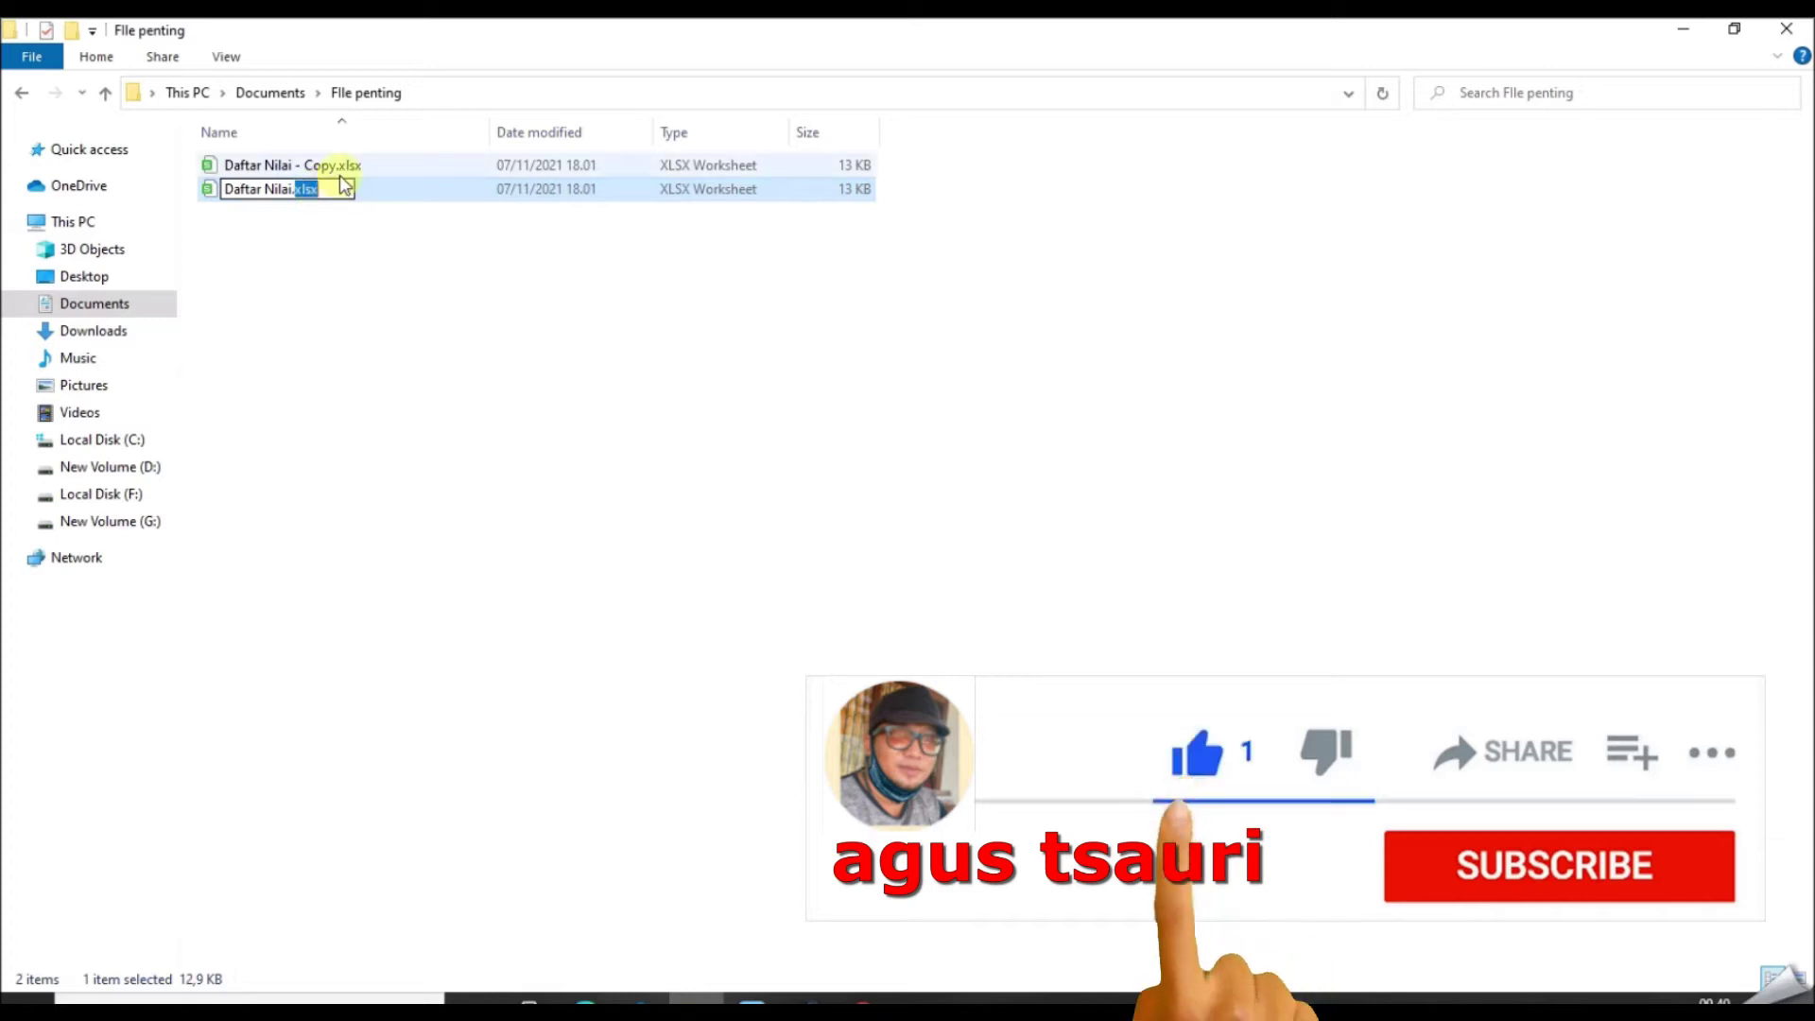
text(a)
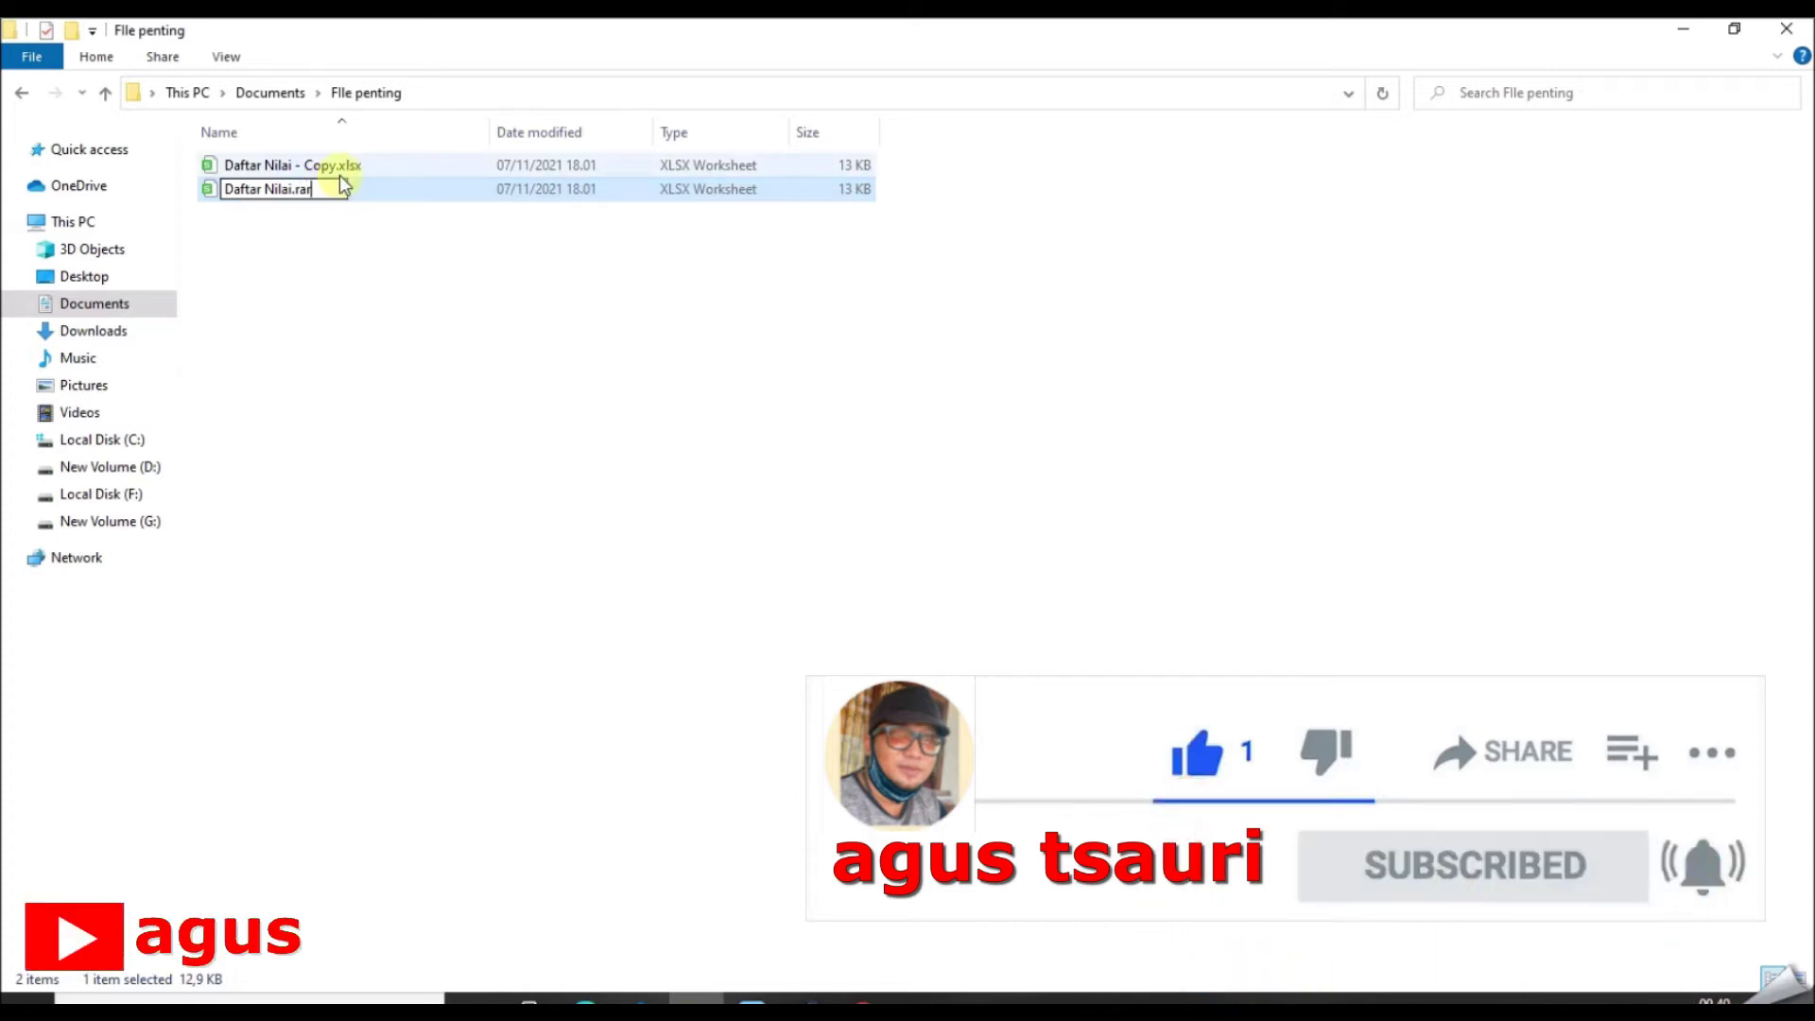
text(r)
key(Return)
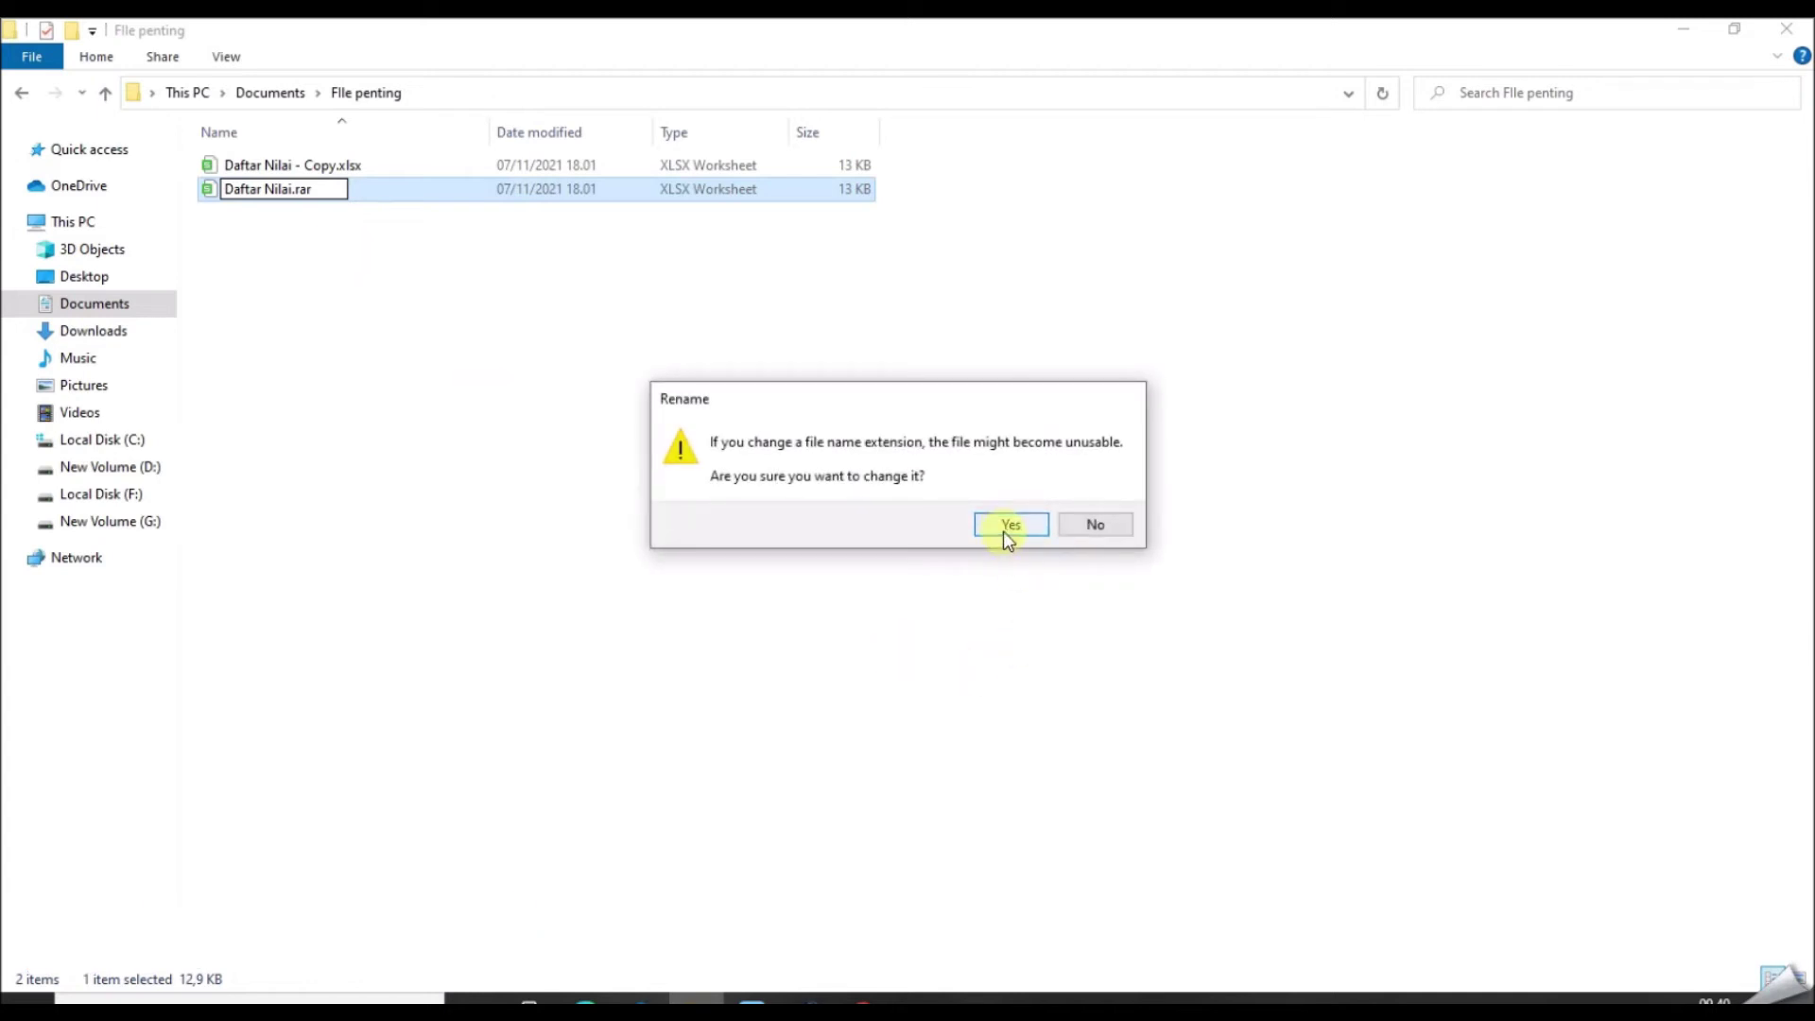
click(1008, 529)
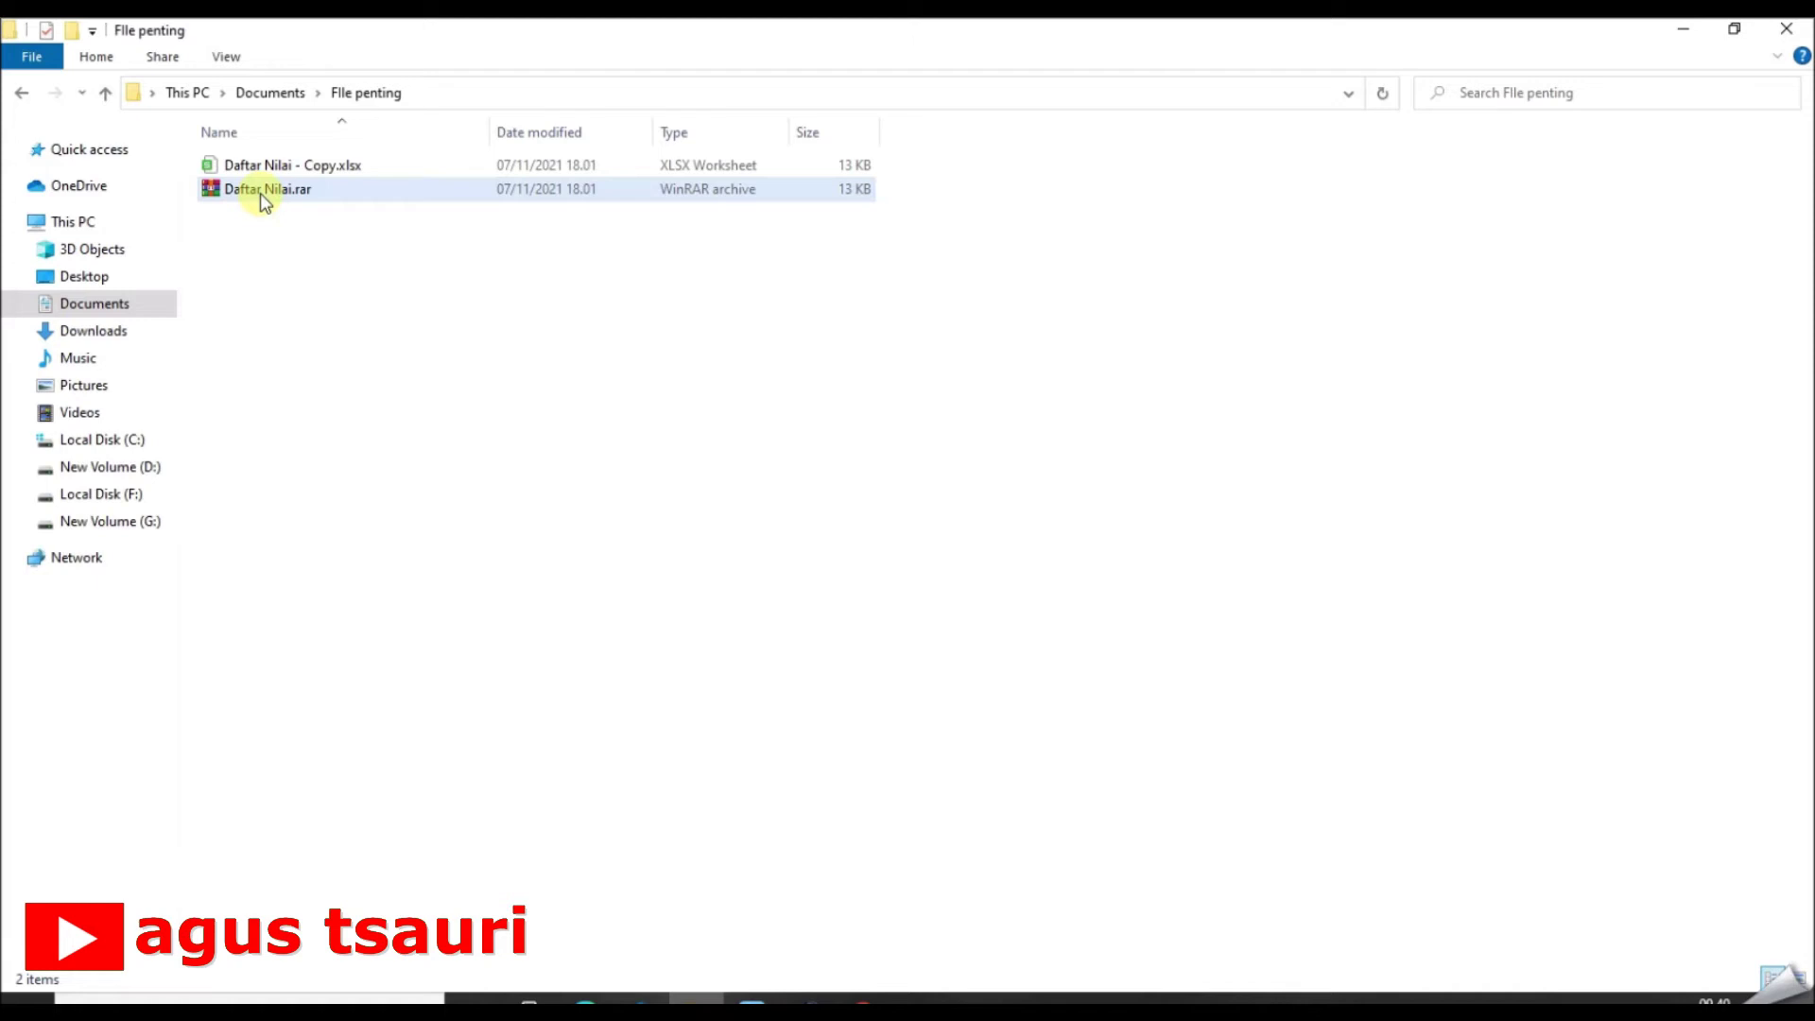
Step: Open the Daftar Nilai.rar archive in WinRAR and dismiss the licence purchase reminder
double_click(334, 189)
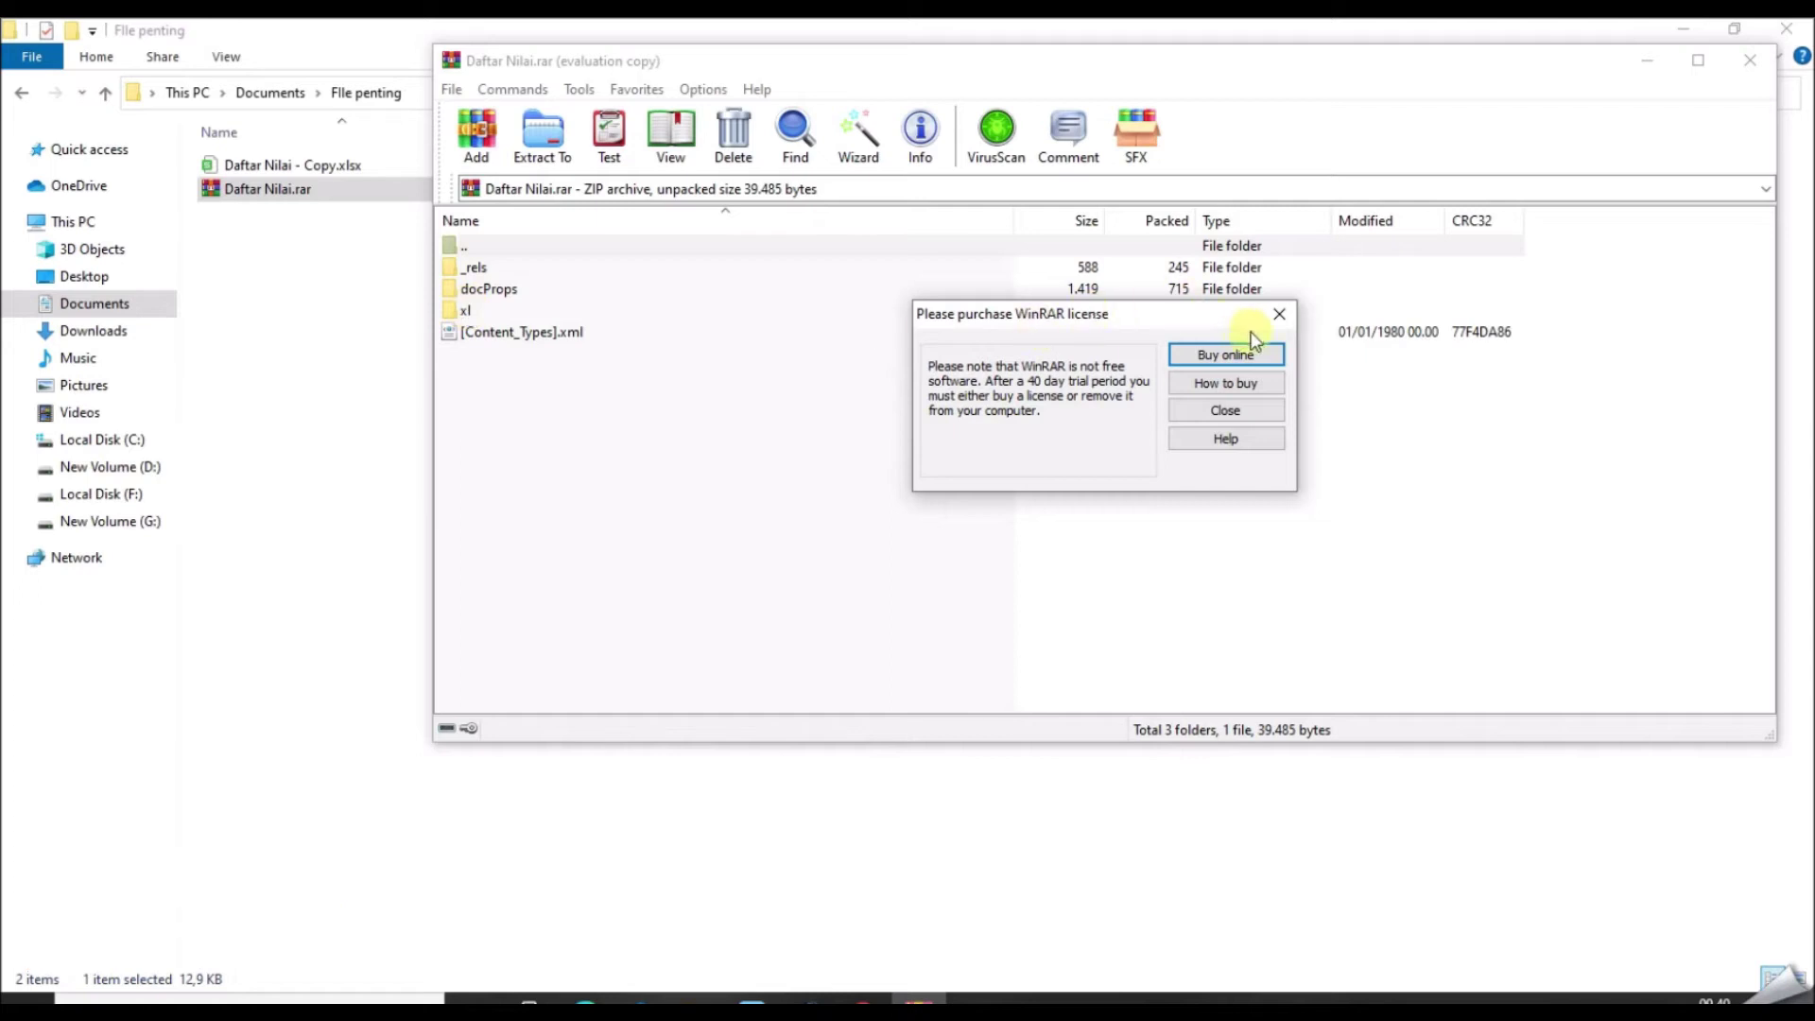
click(1279, 314)
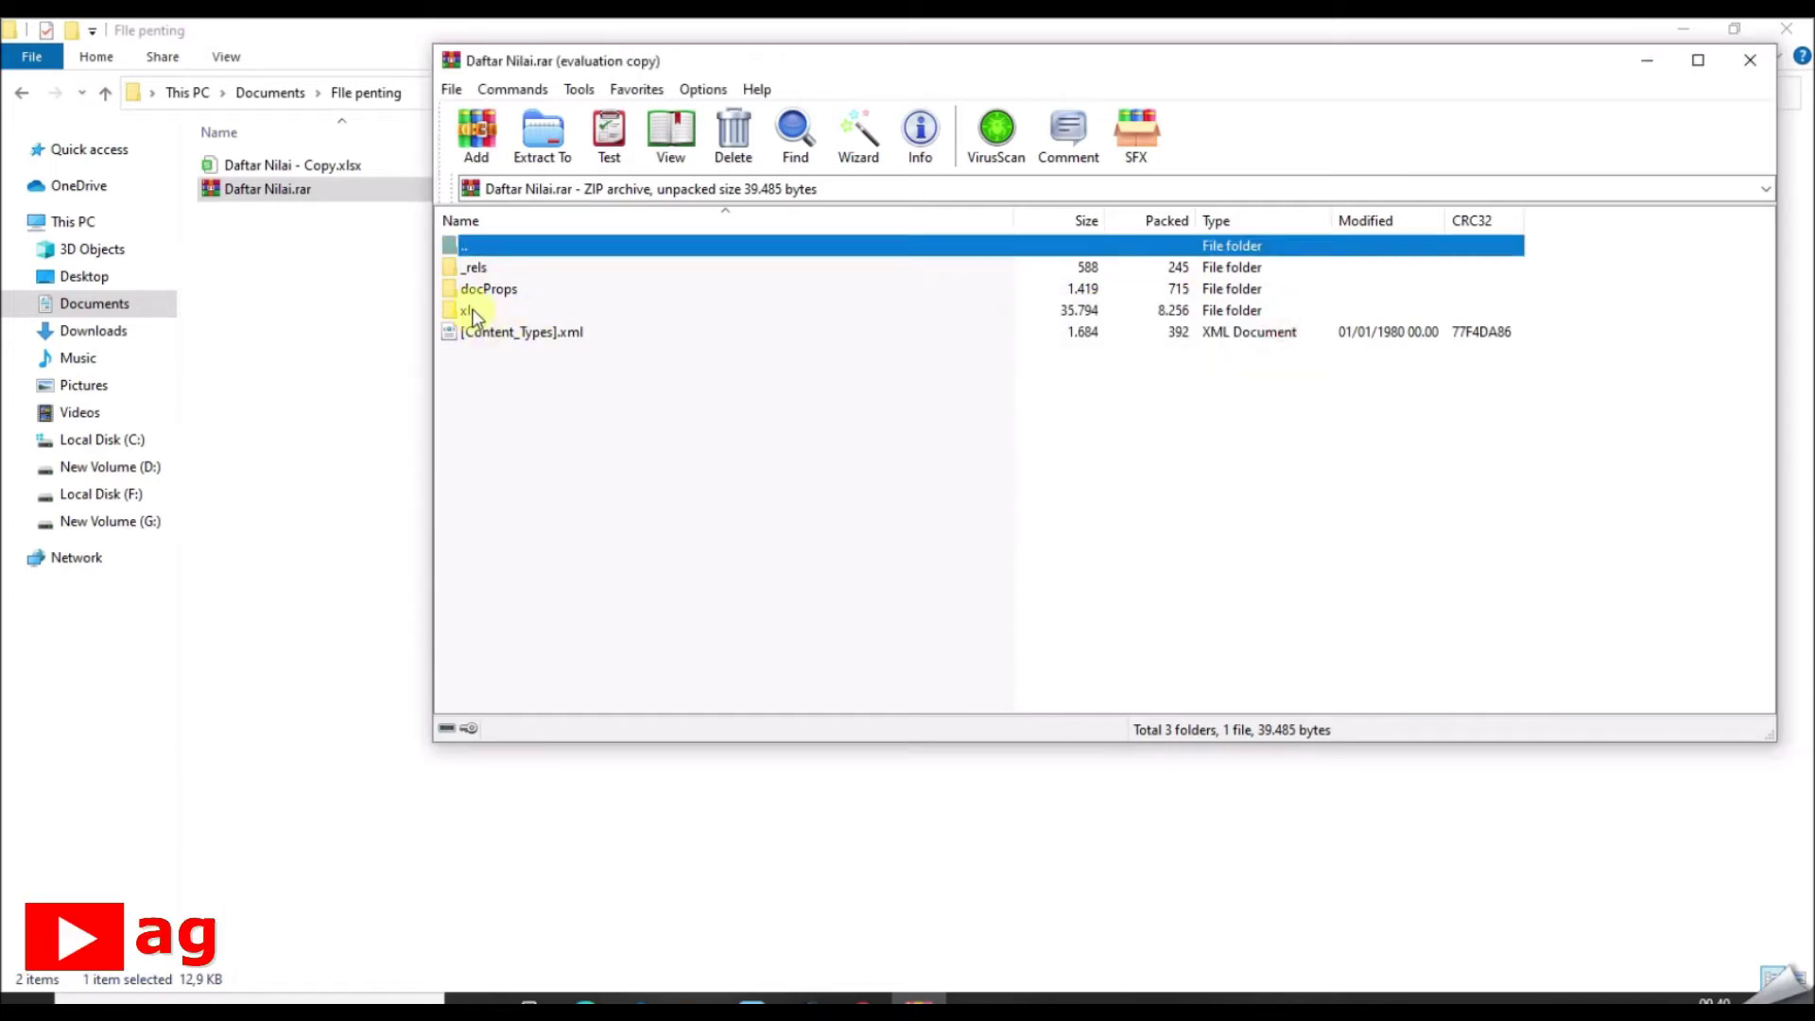
Step: Open the xl\worksheets folder inside the Daftar Nilai.rar archive
click(473, 309)
double_click(473, 309)
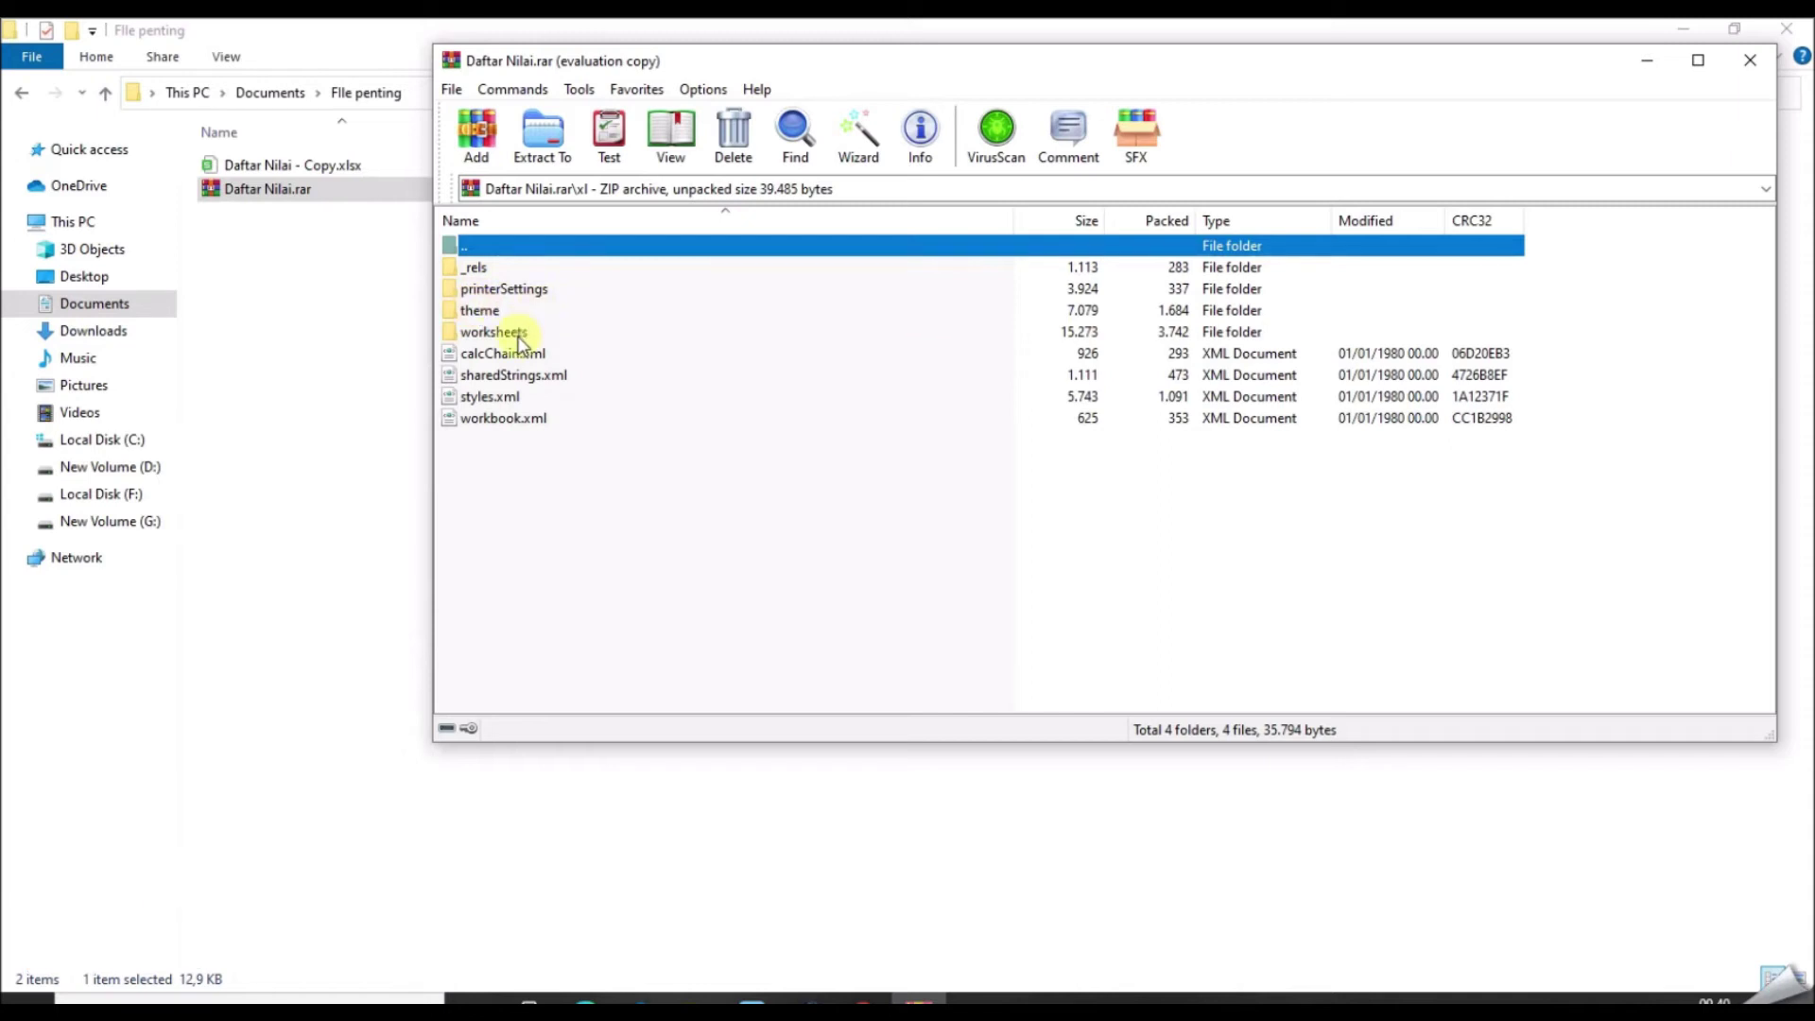
double_click(493, 332)
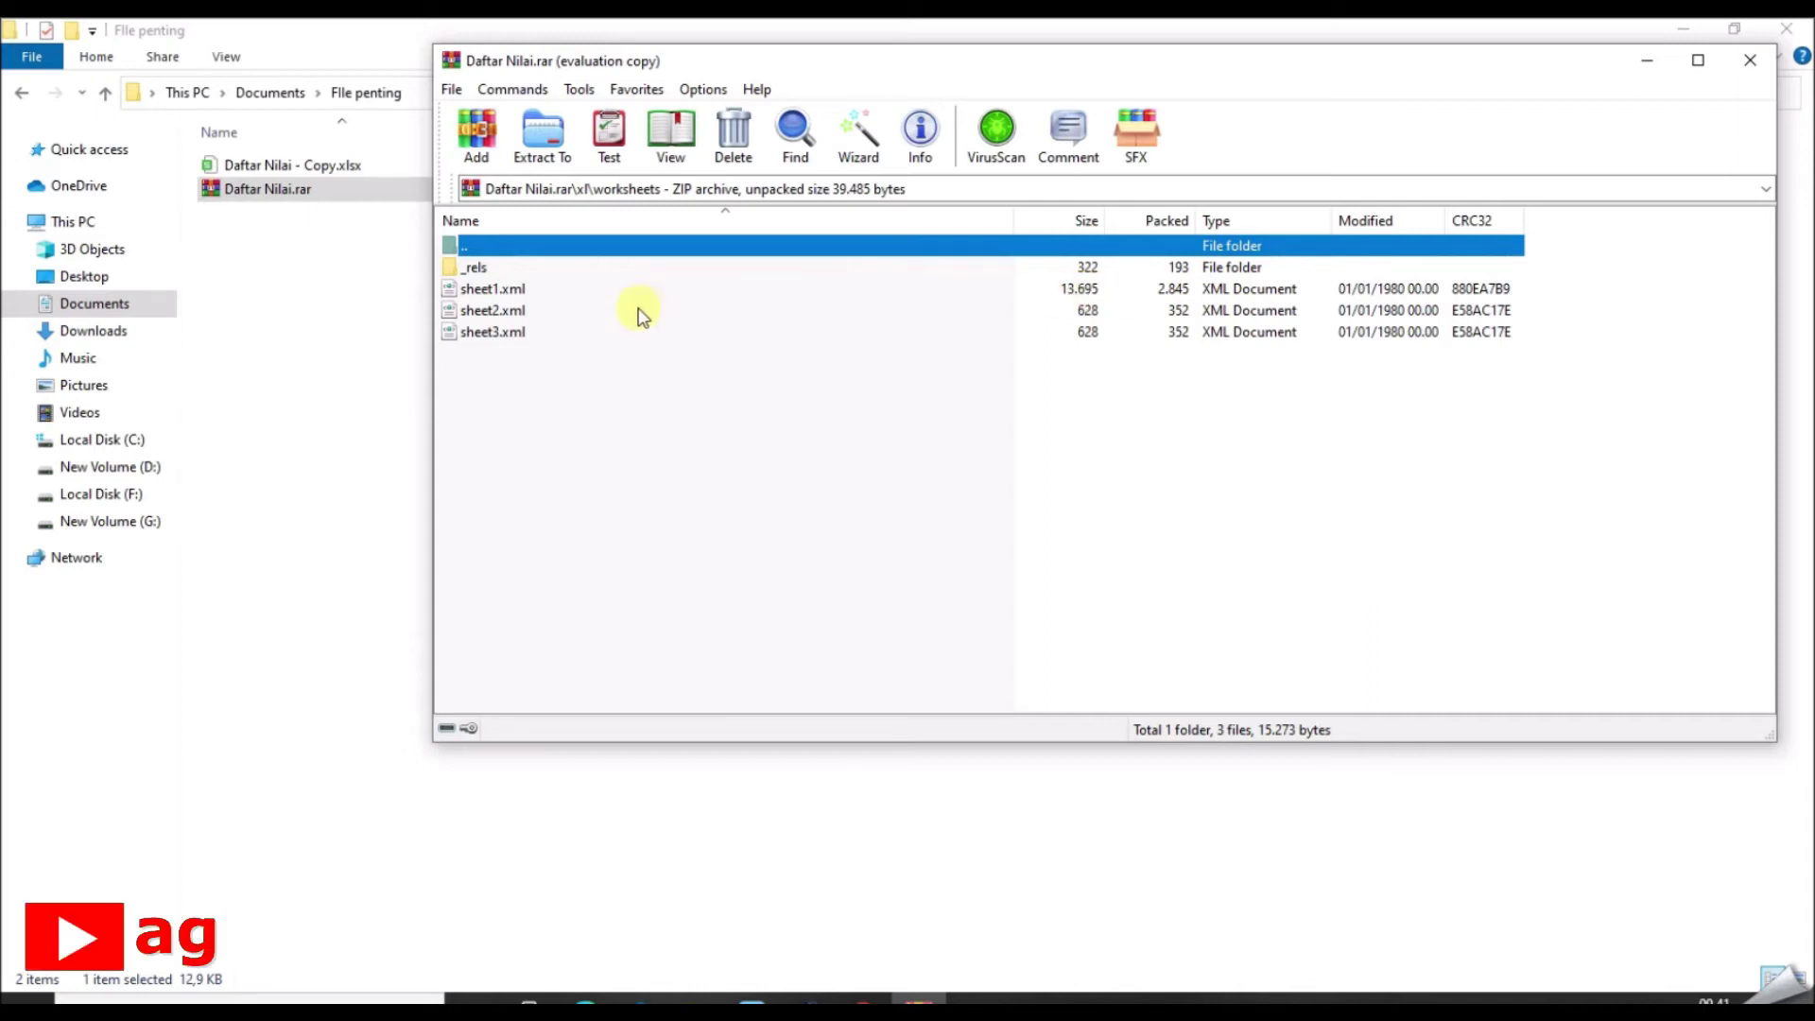
Step: Extract sheet1.xml from the archive's worksheets folder into the FIle penting folder
click(489, 291)
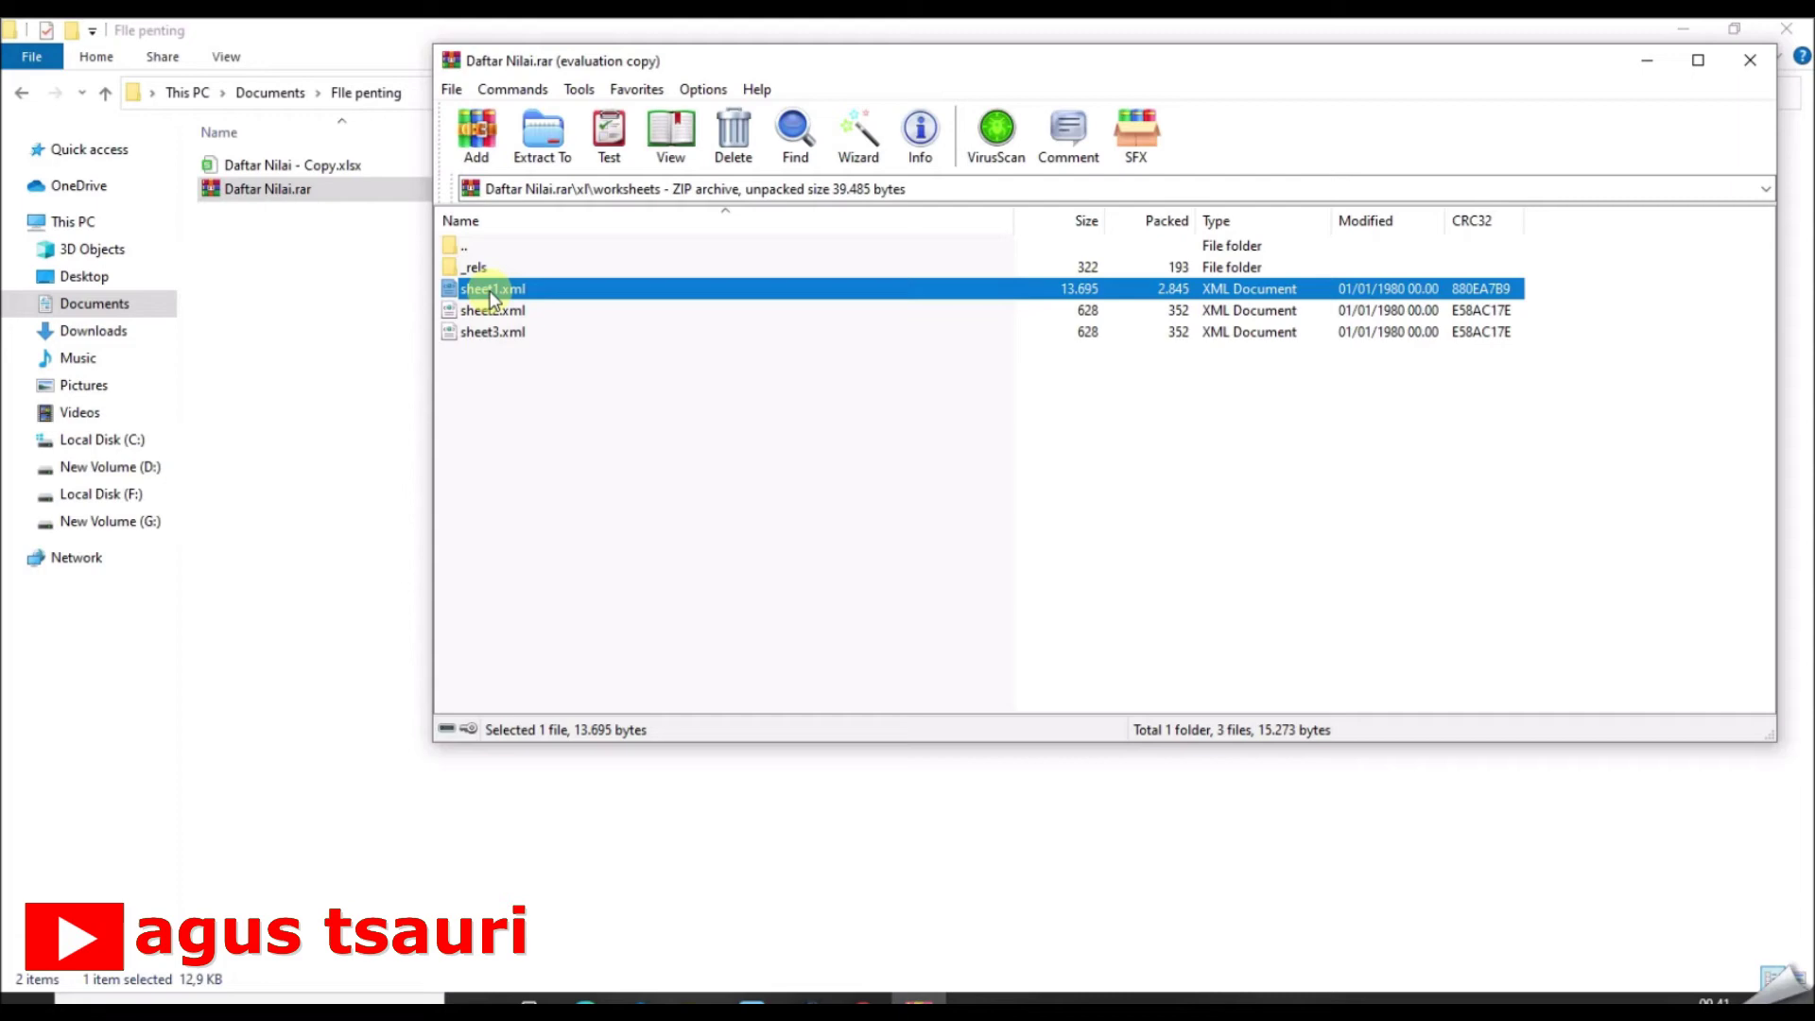
right_click(489, 297)
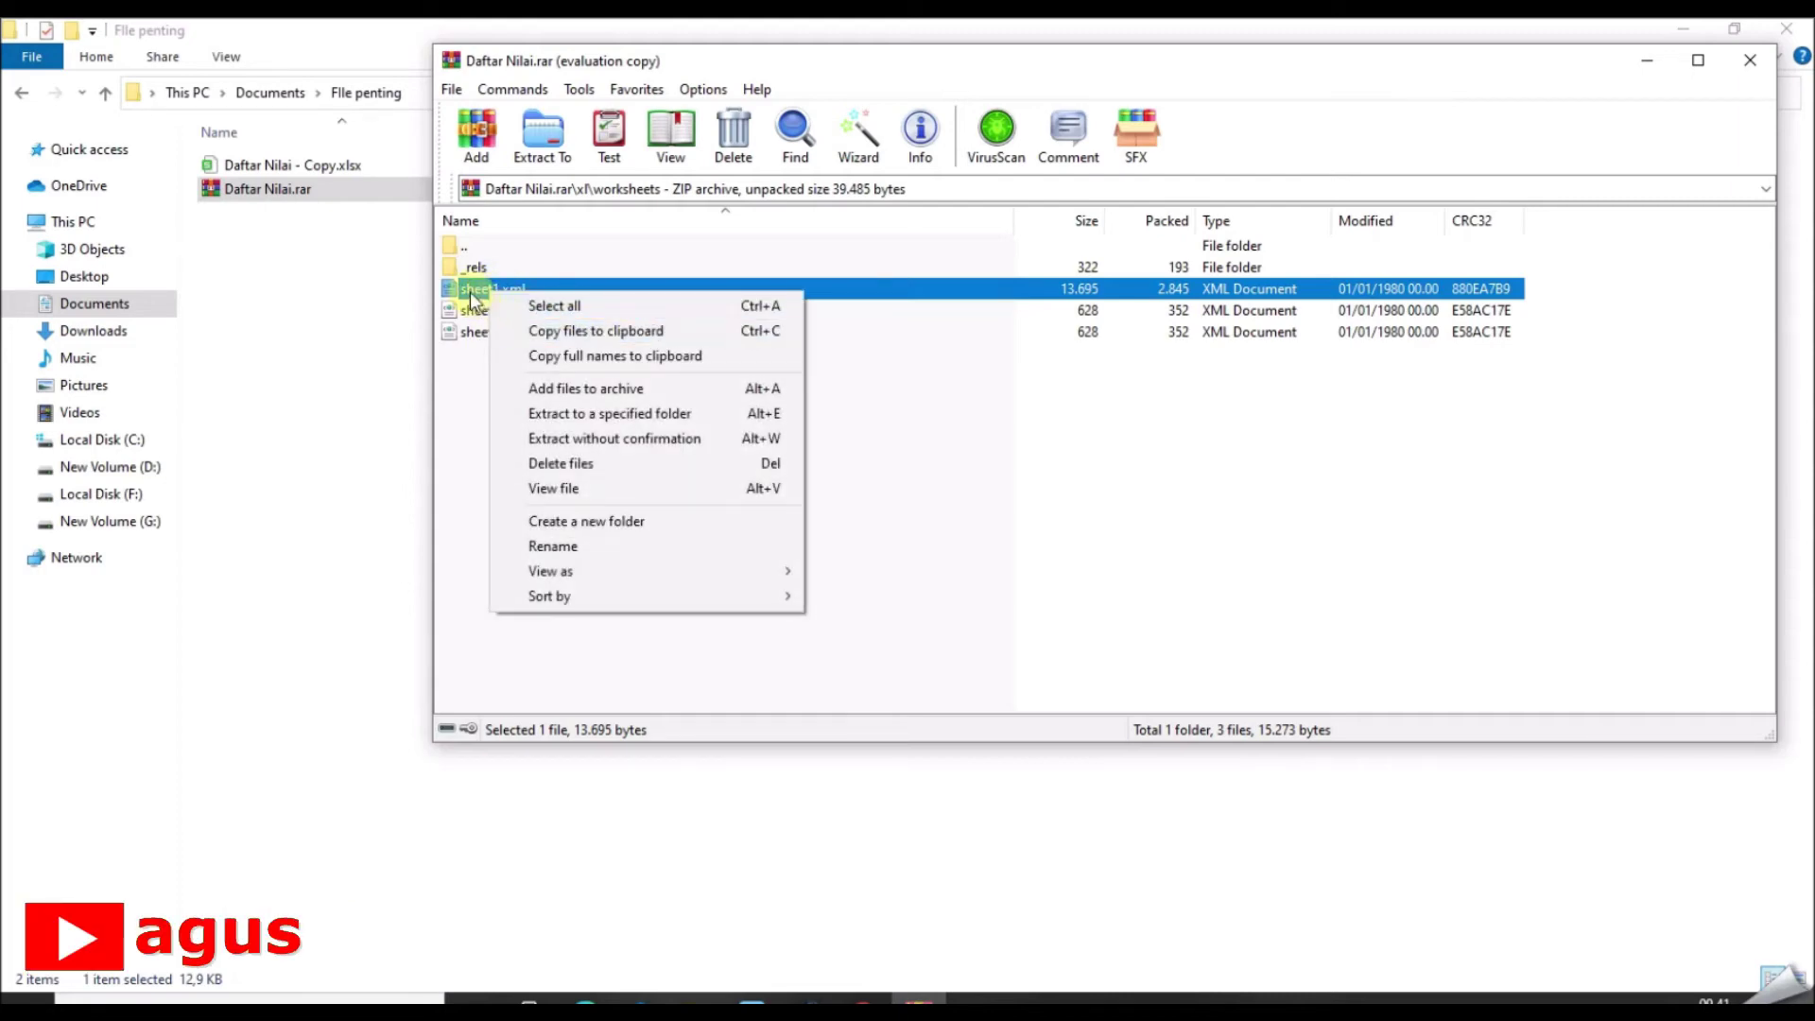
key(Escape)
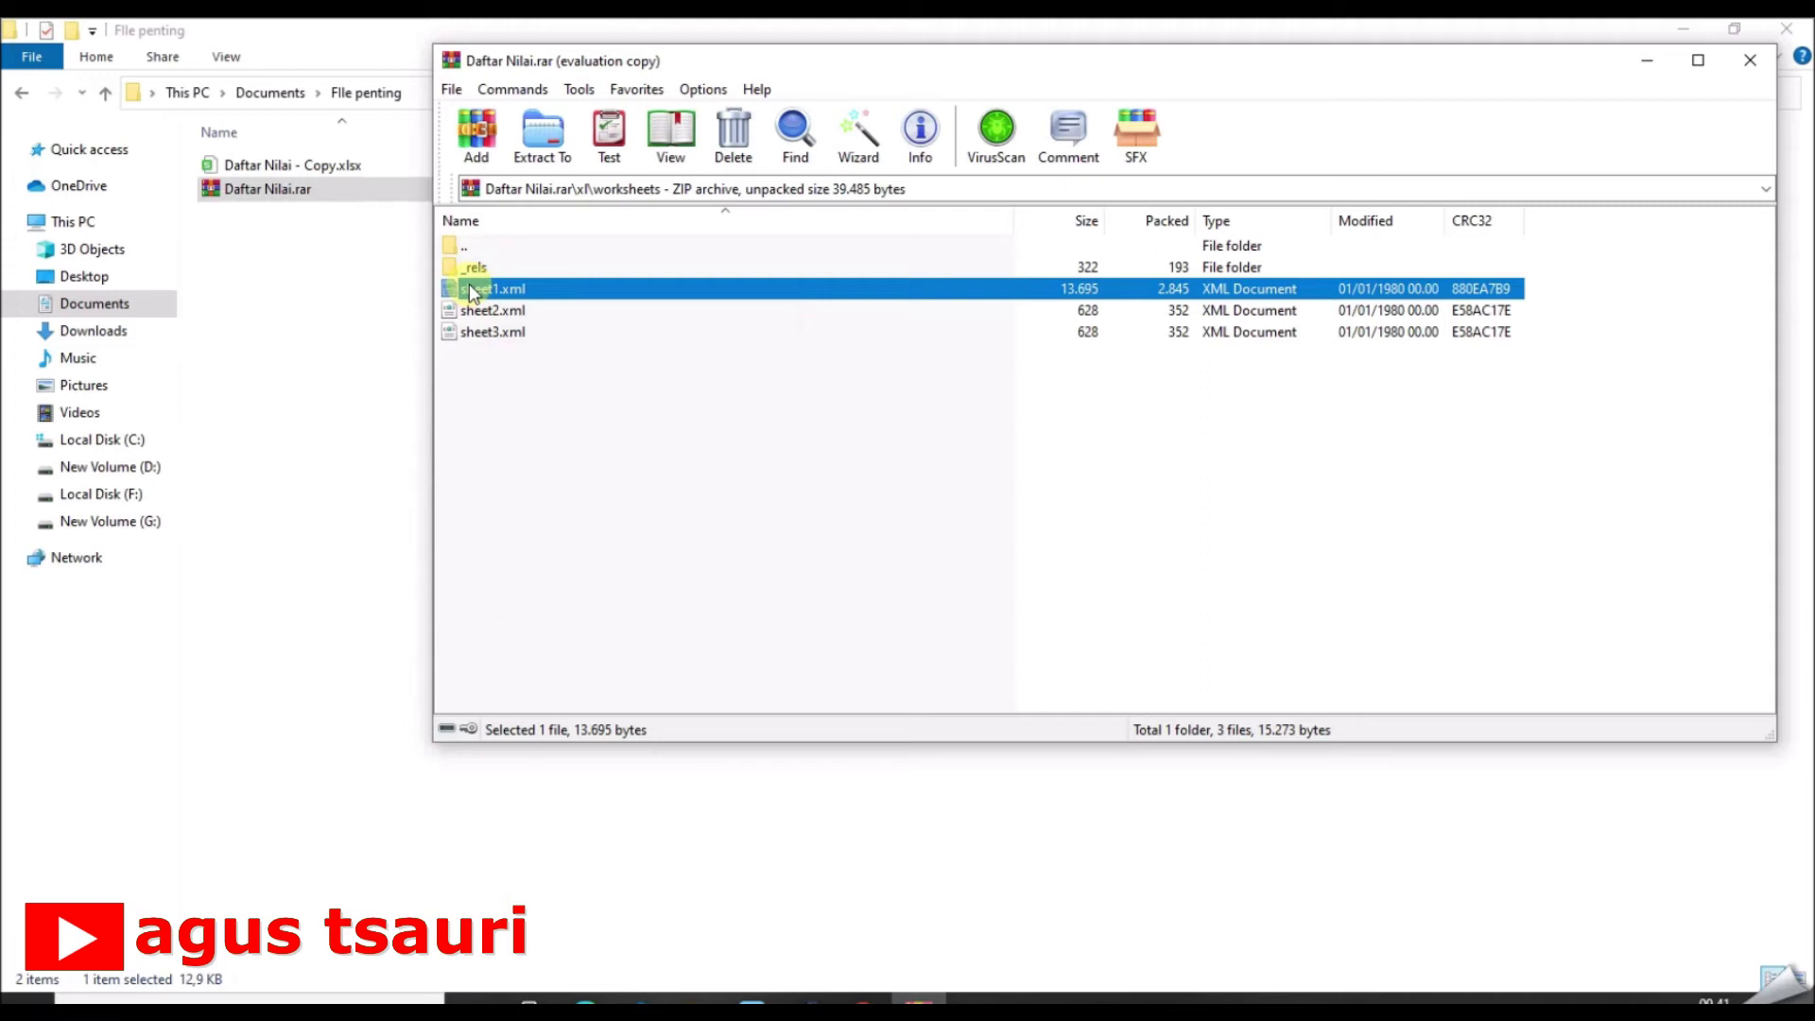
drag(469, 293, 423, 301)
drag(298, 251, 245, 225)
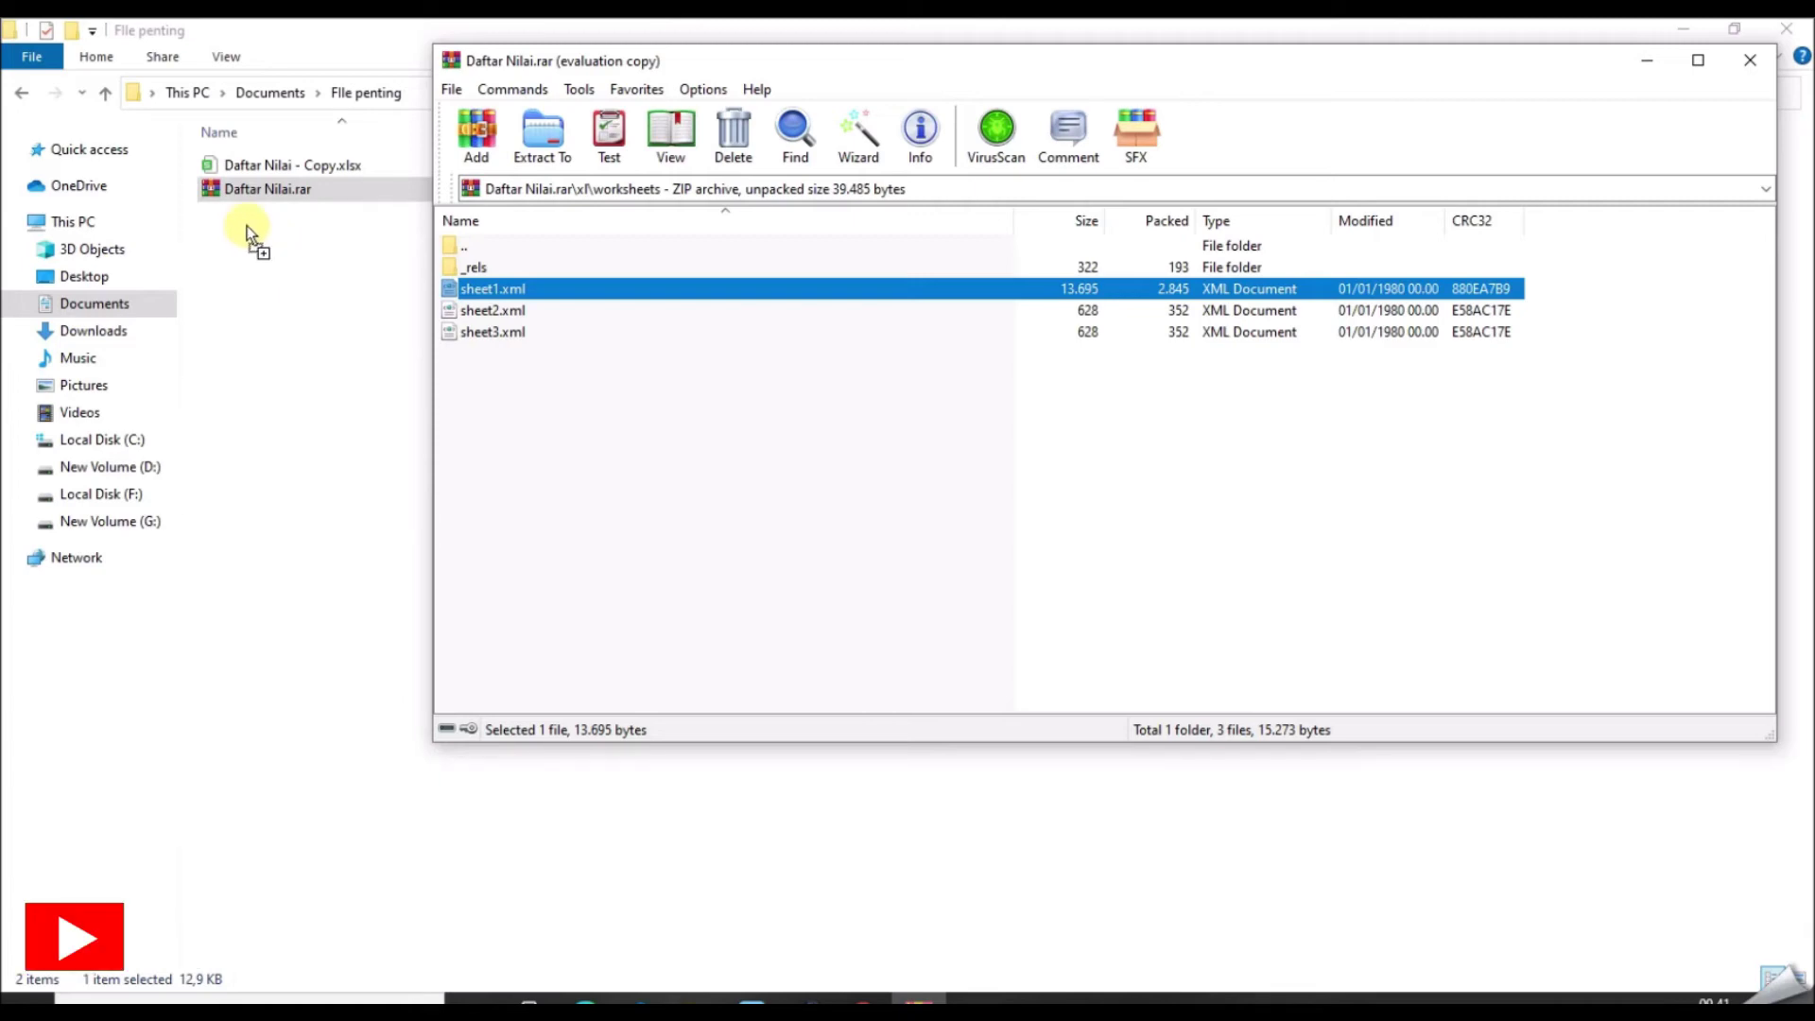
drag(245, 233, 243, 231)
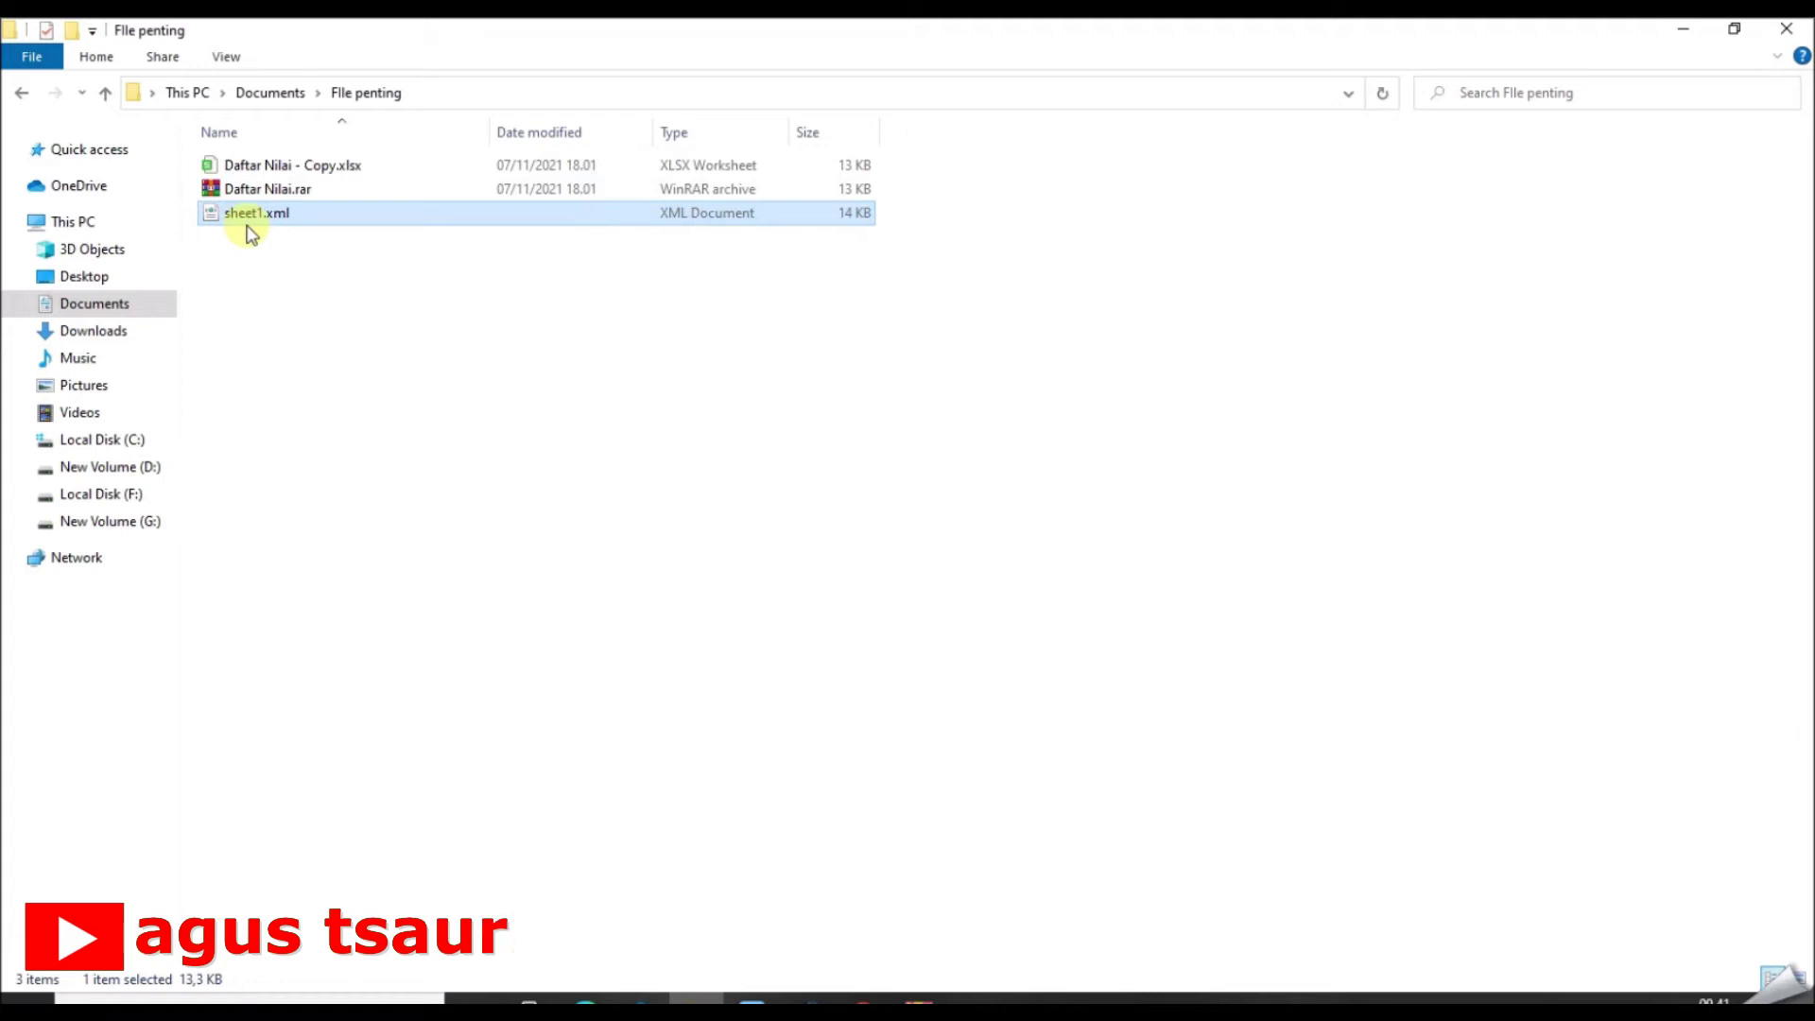
Step: Open the extracted sheet1.xml in Notepad
click(265, 243)
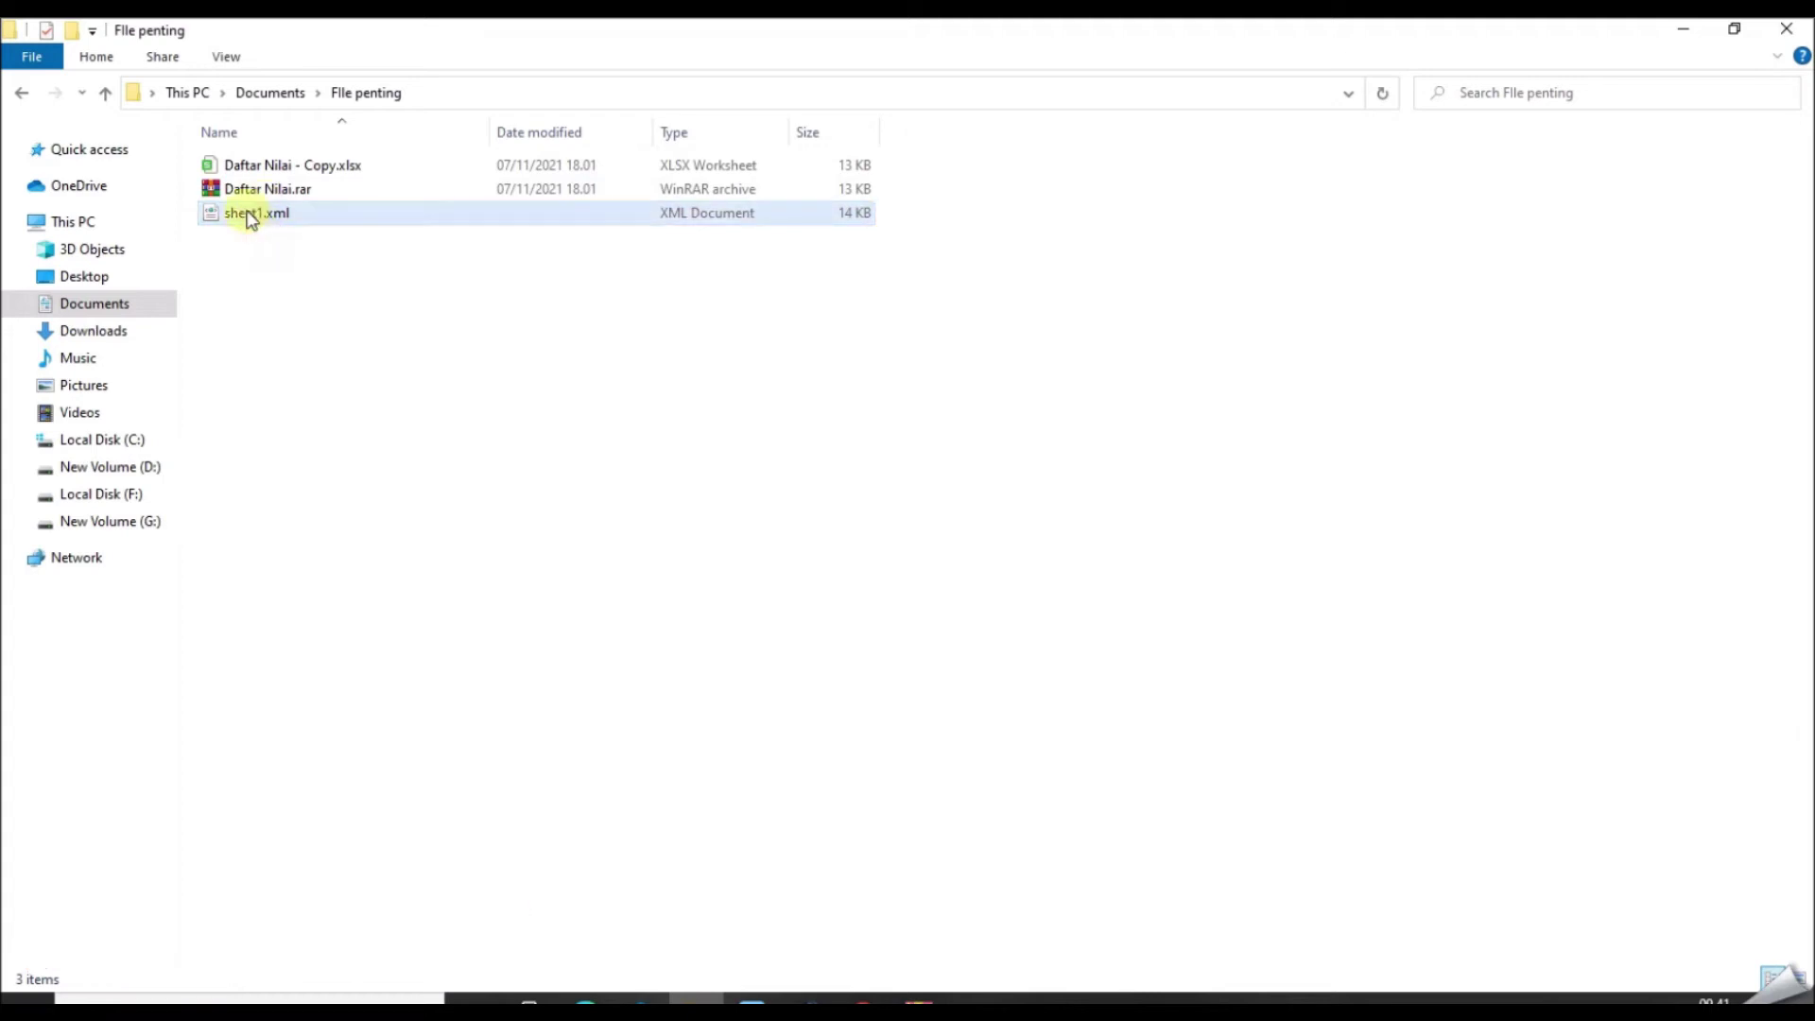
click(303, 219)
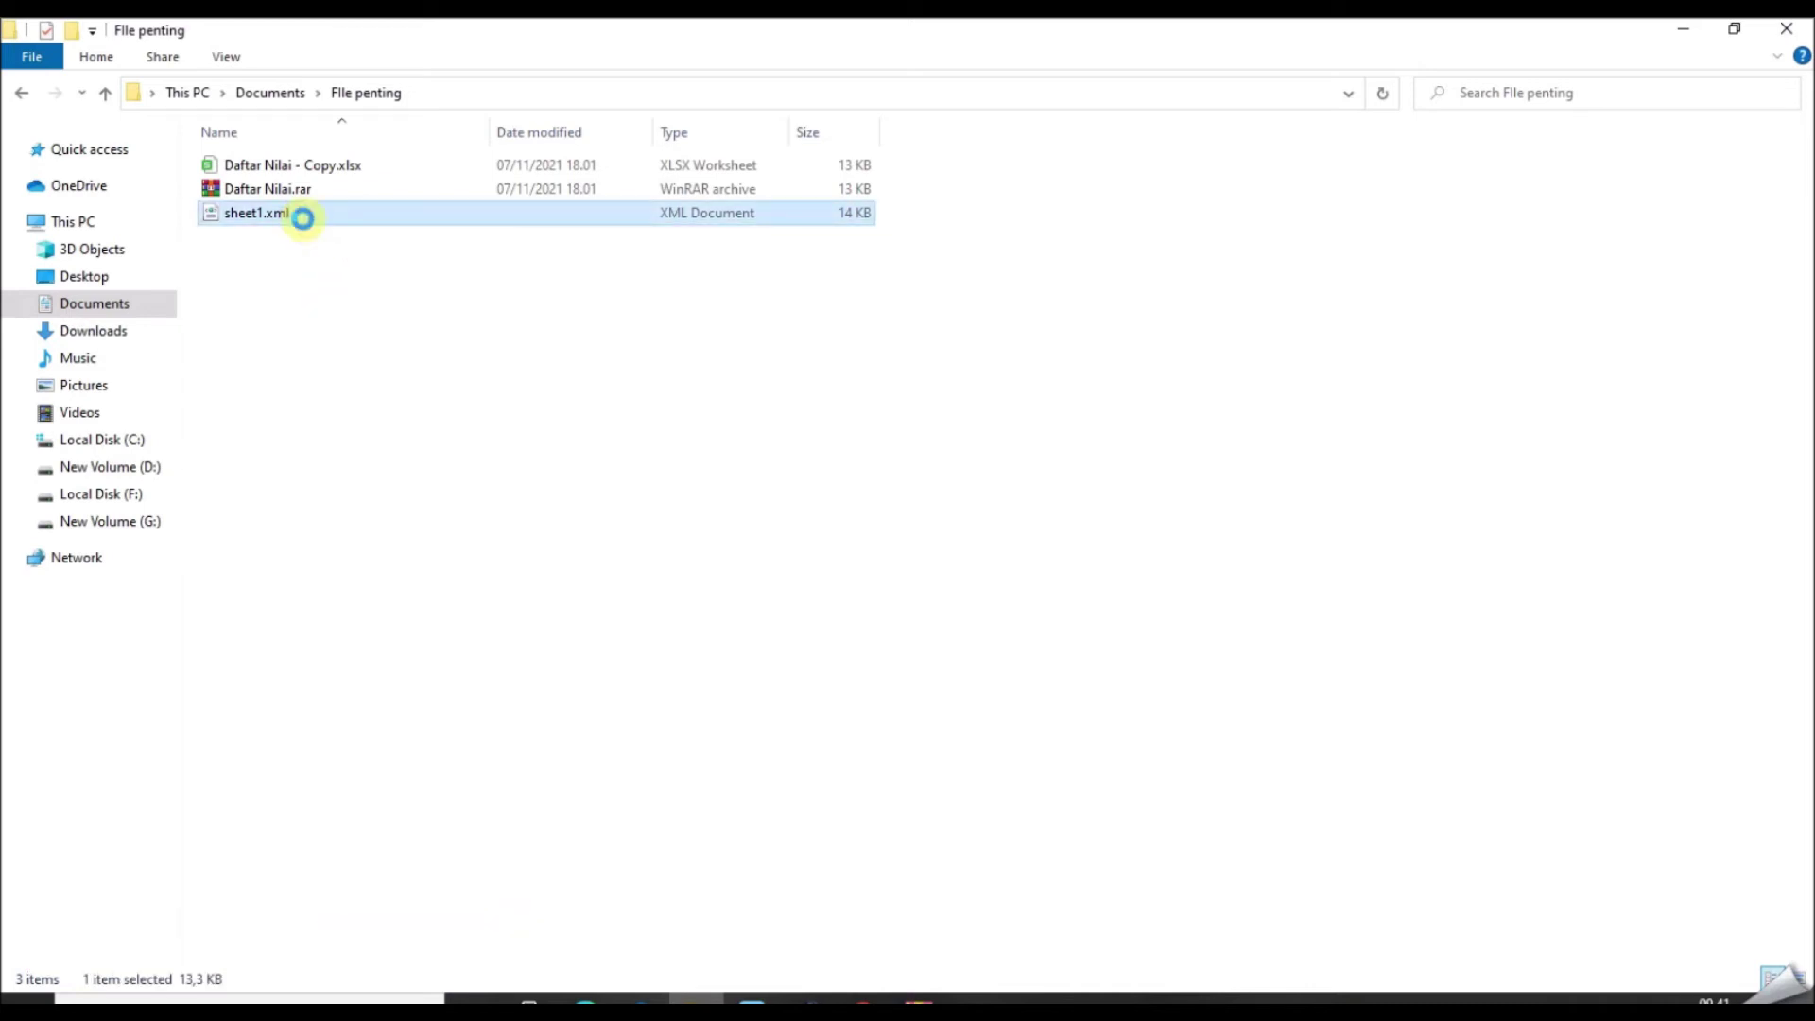
right_click(302, 218)
mouse_move(601, 463)
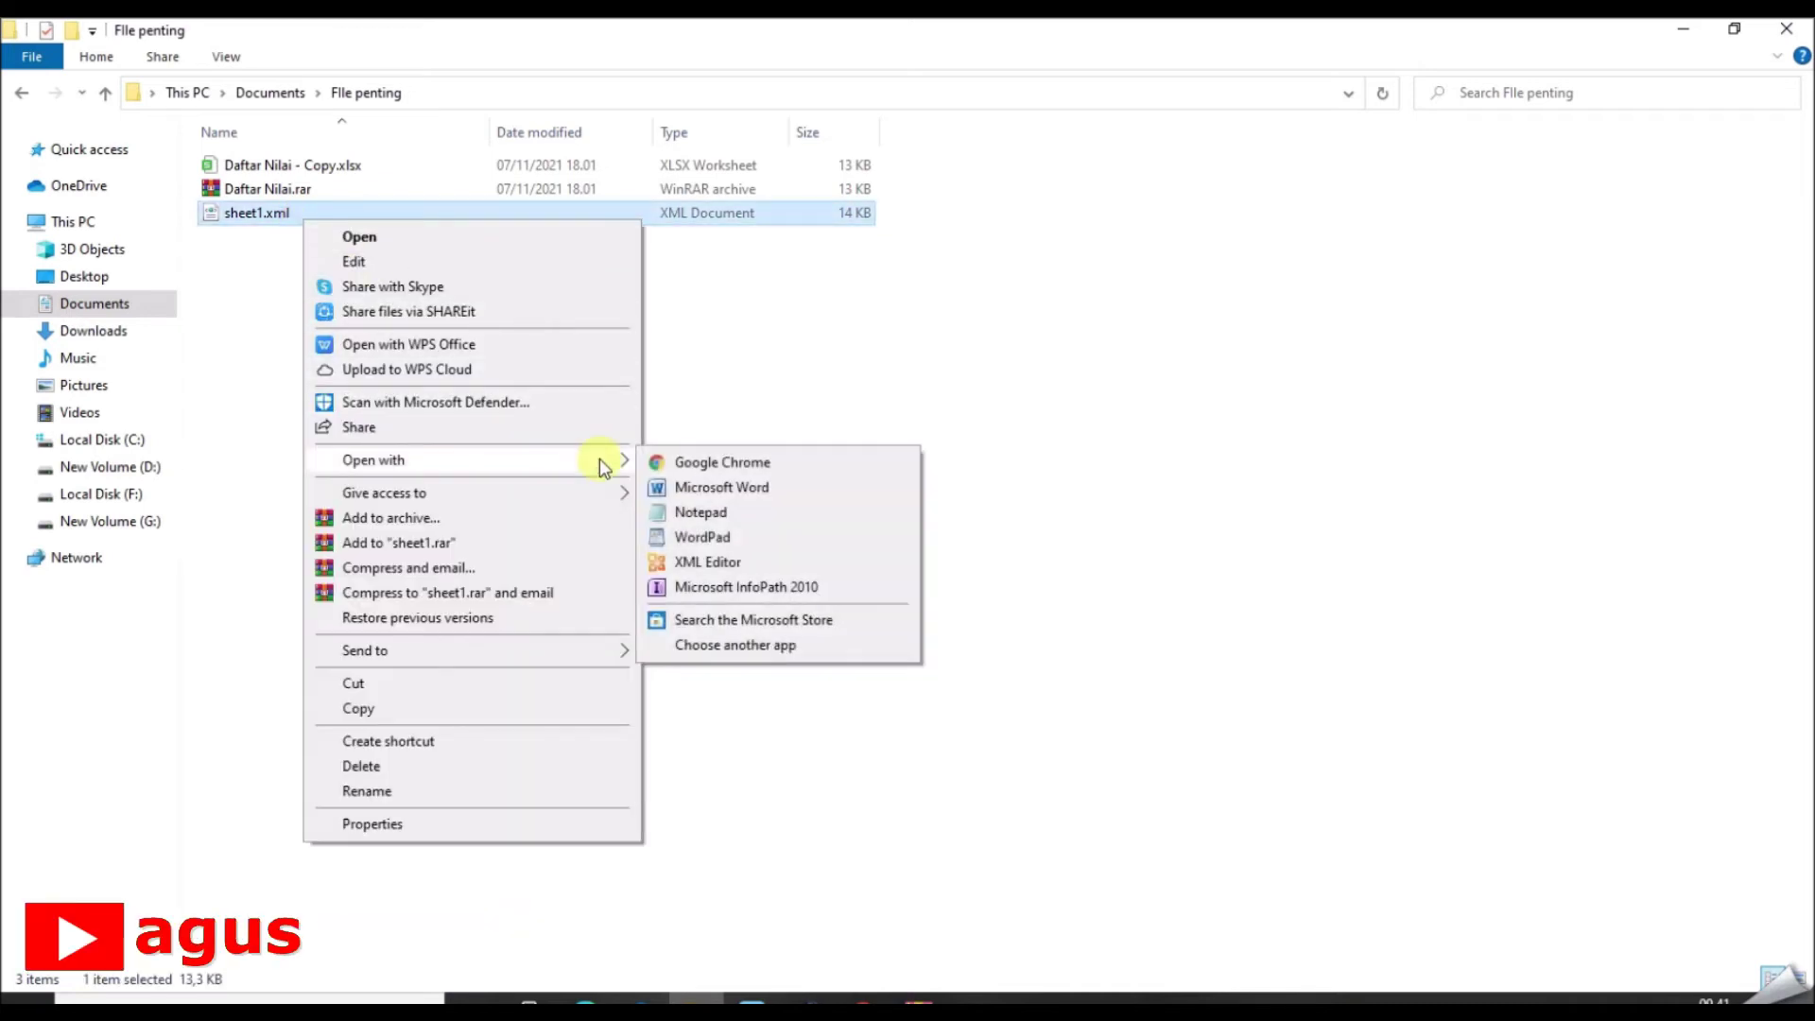
click(719, 515)
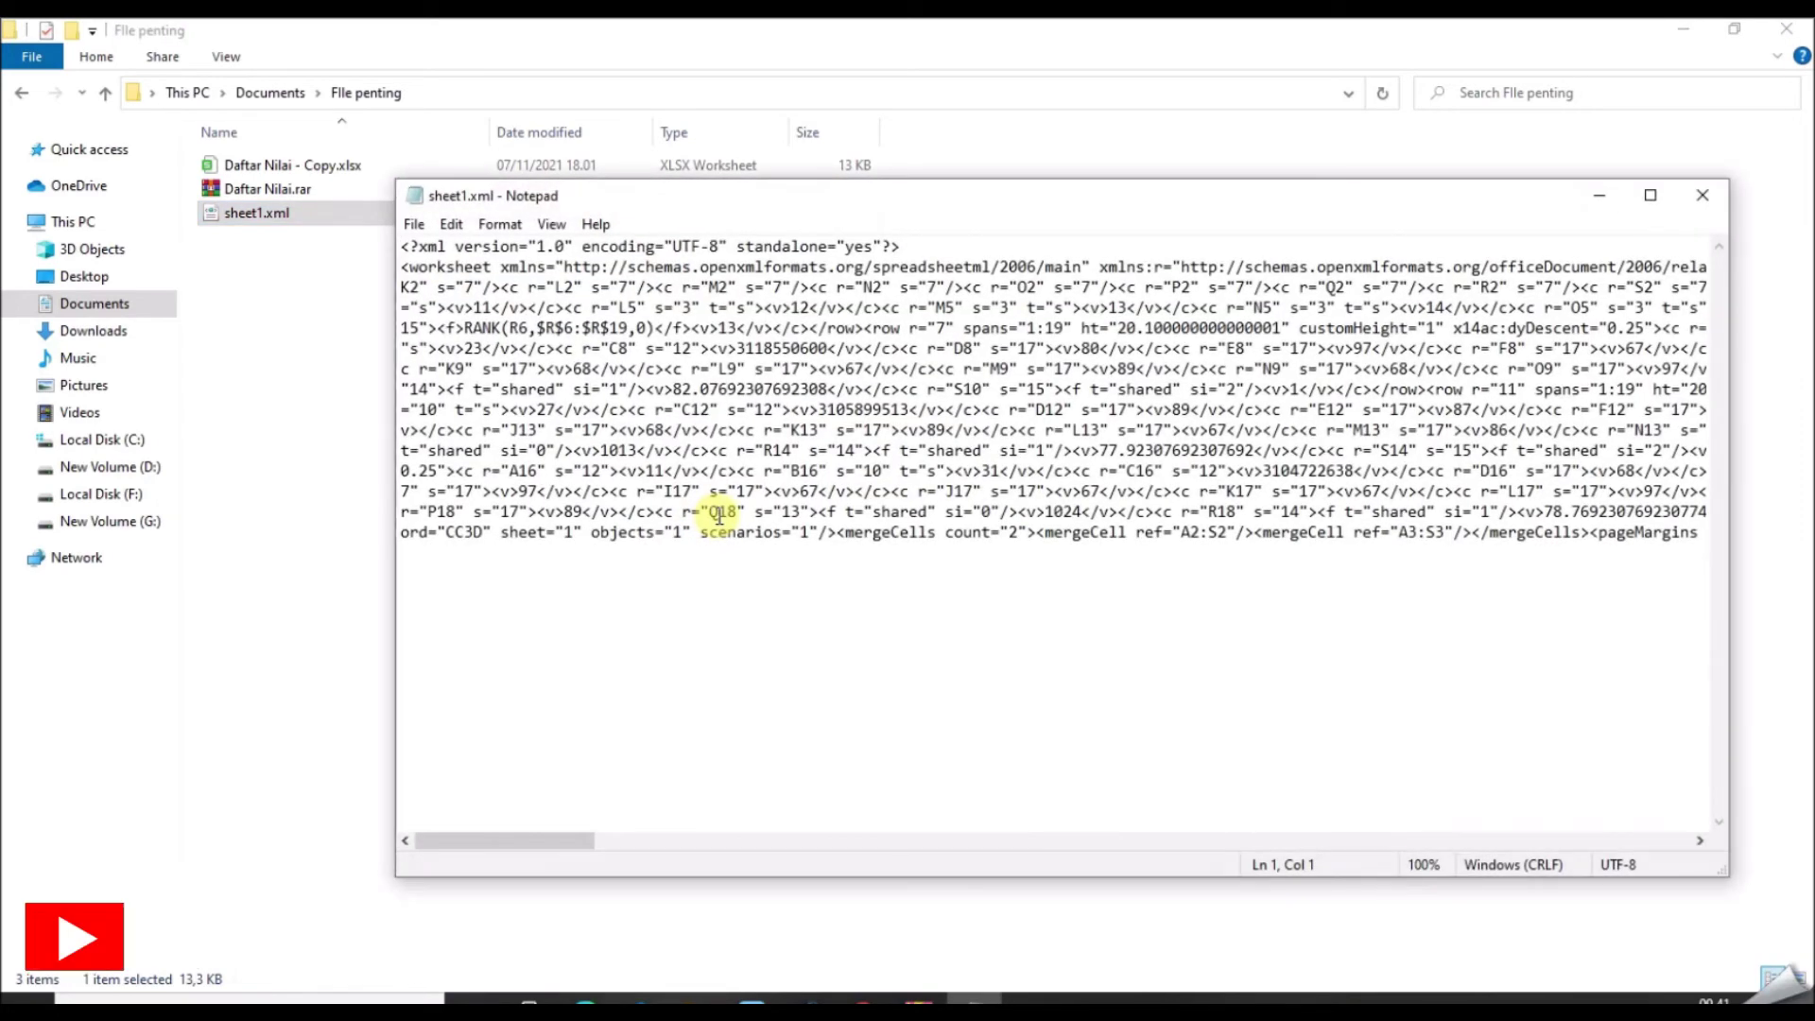
Step: Search upward in sheet1.xml for "protec" to locate the sheet protection tag
click(771, 562)
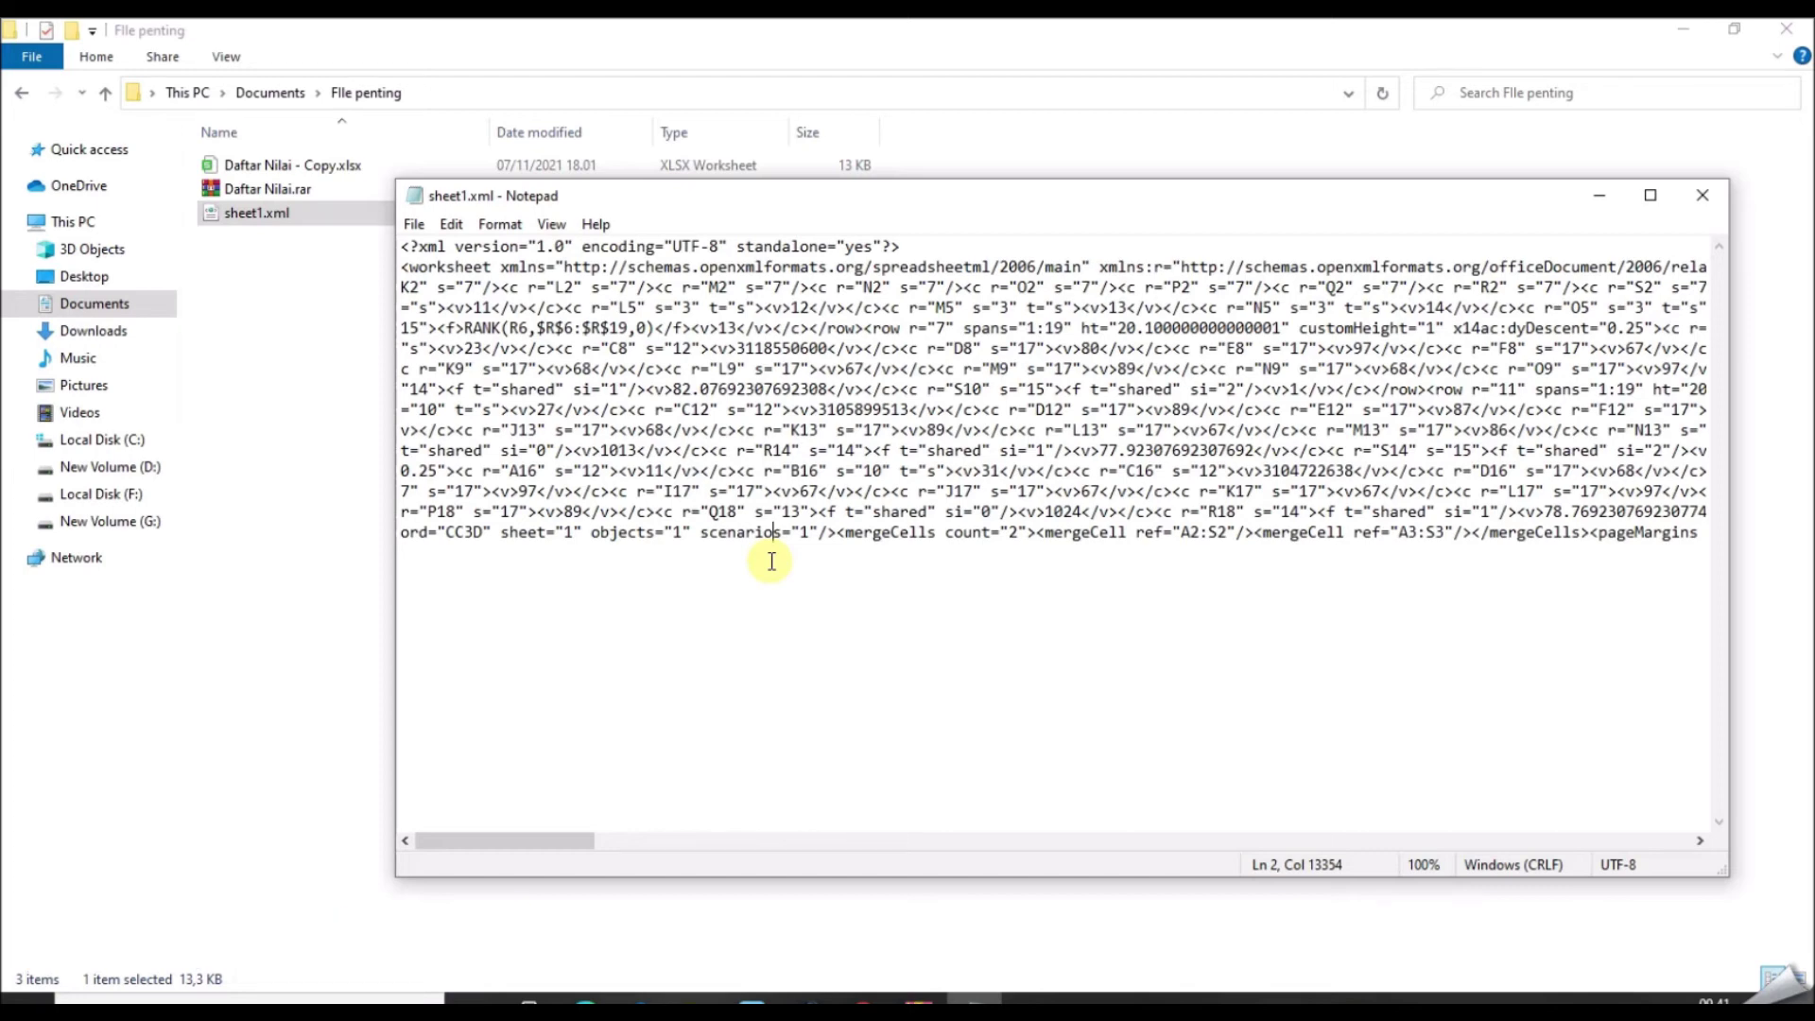
key(ctrl+f)
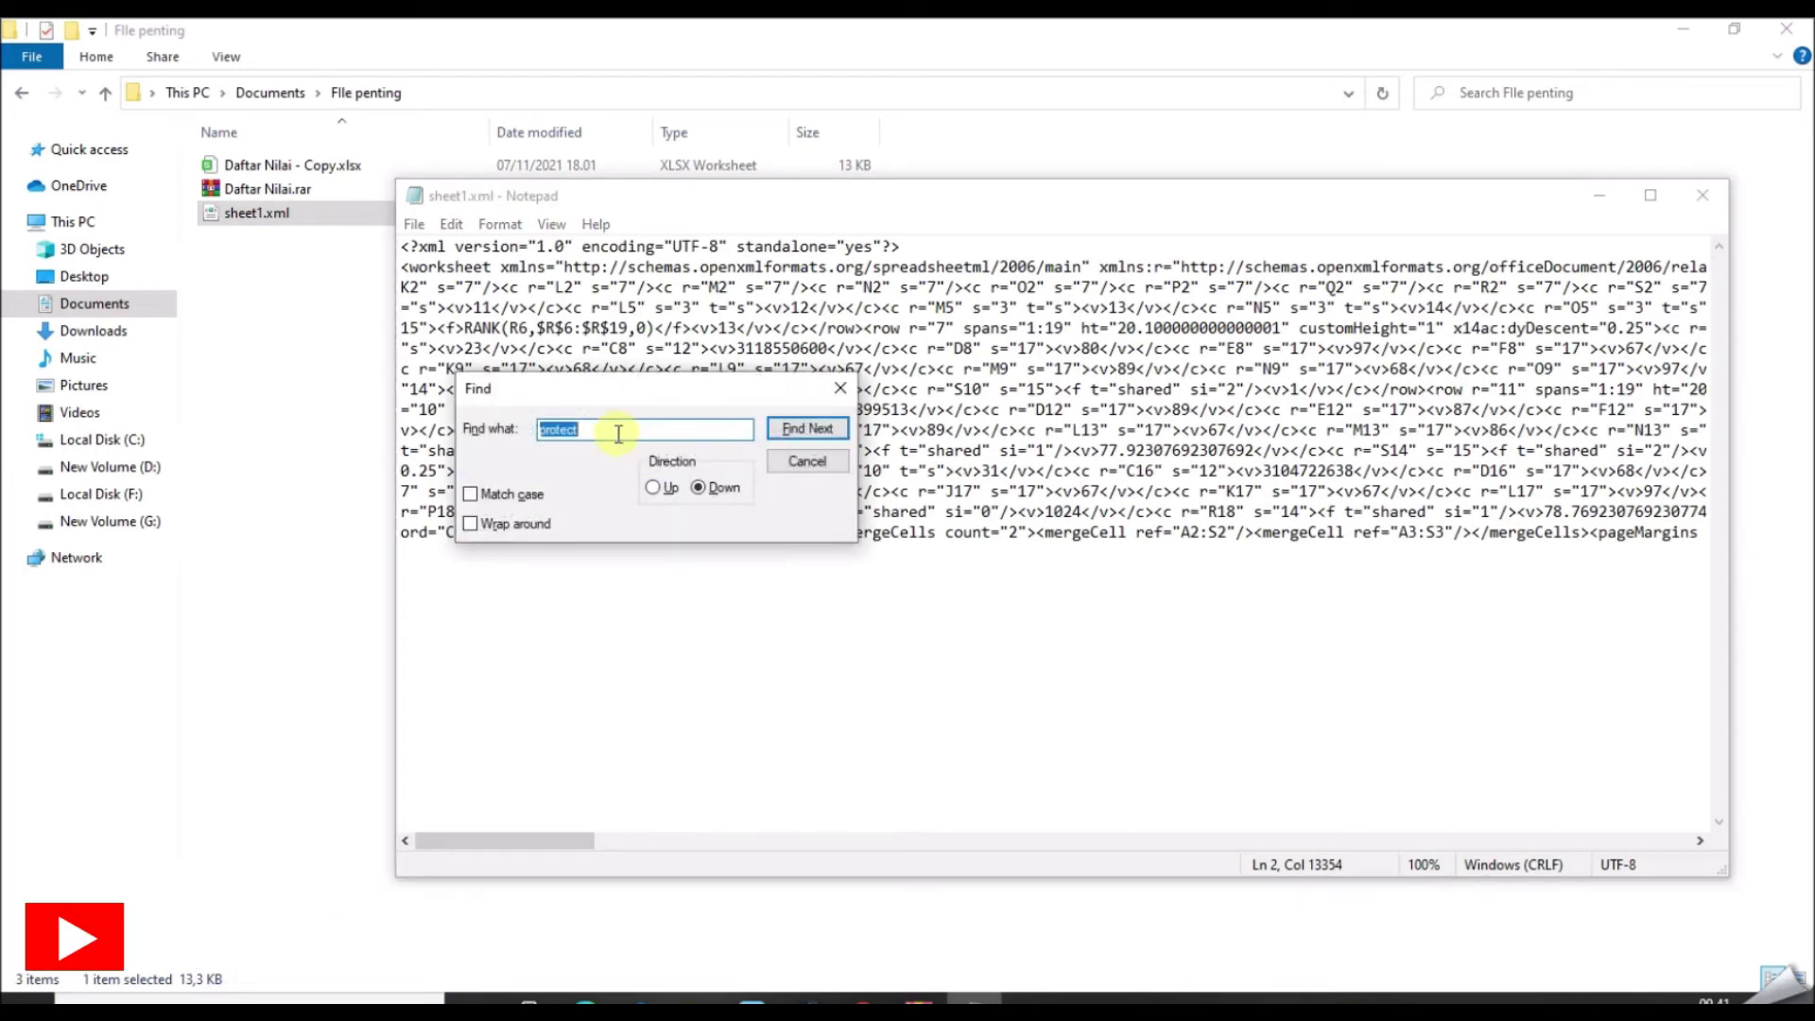
click(578, 433)
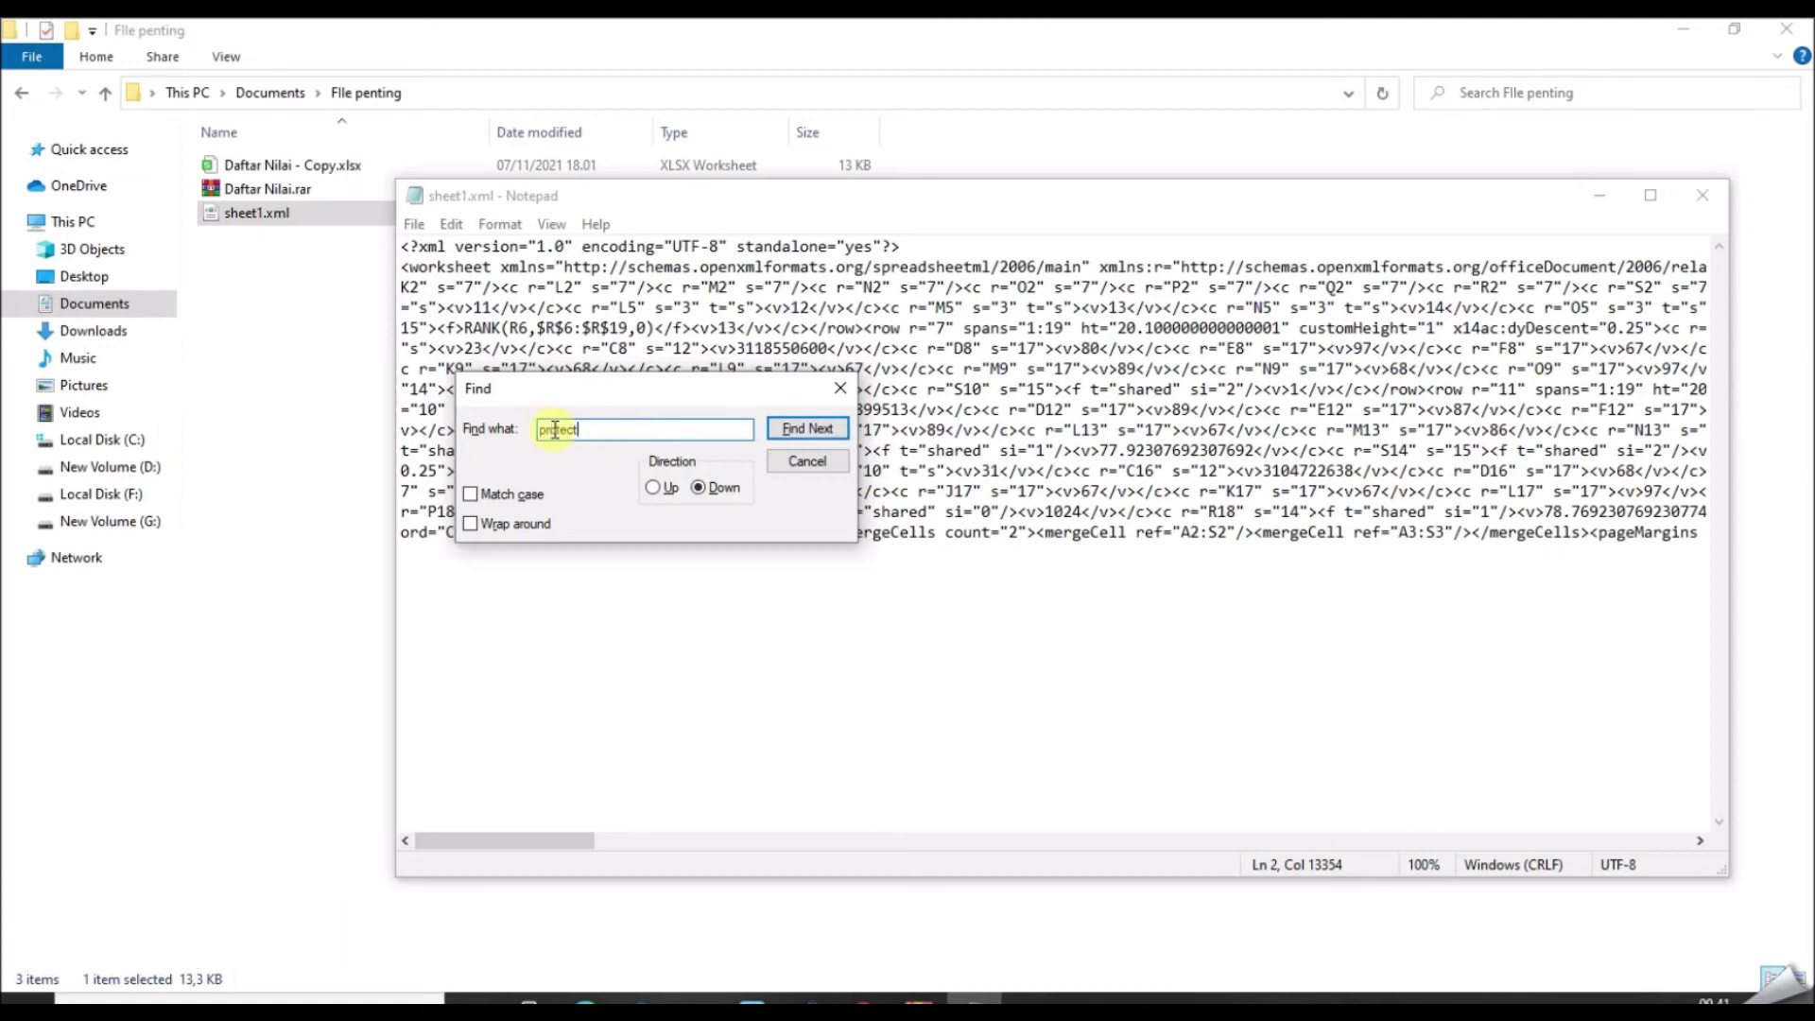
click(814, 431)
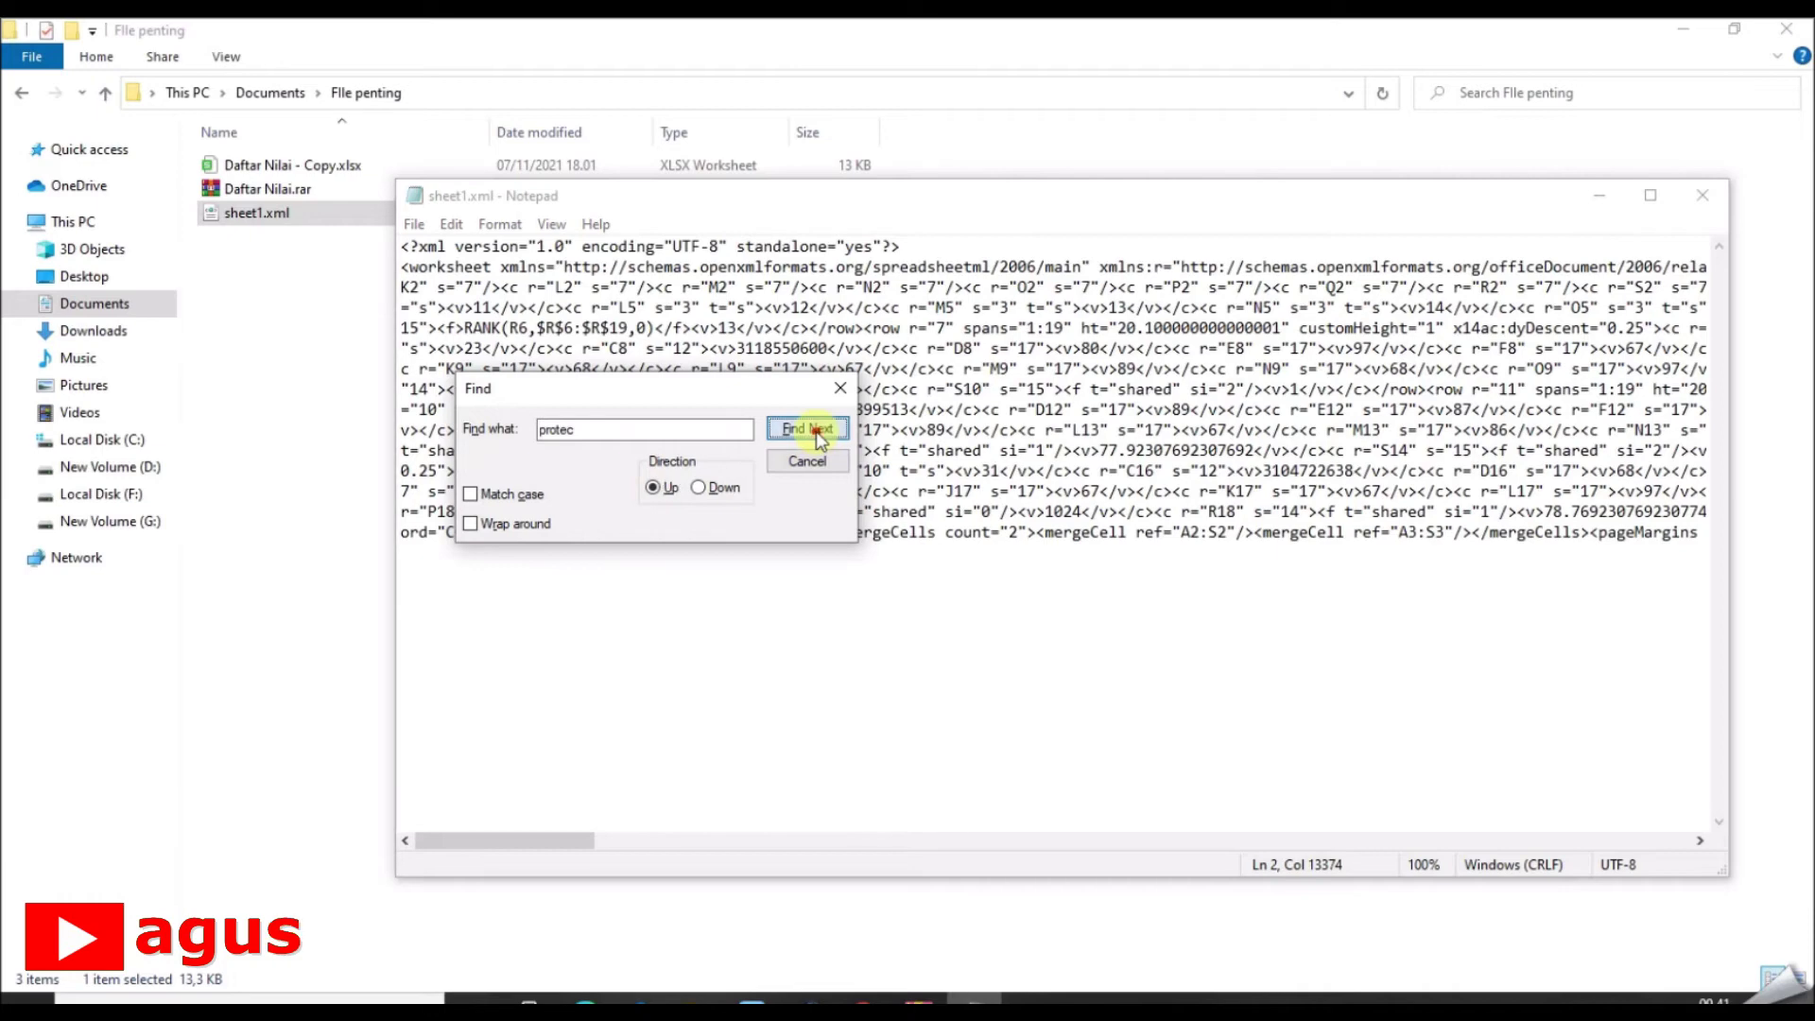
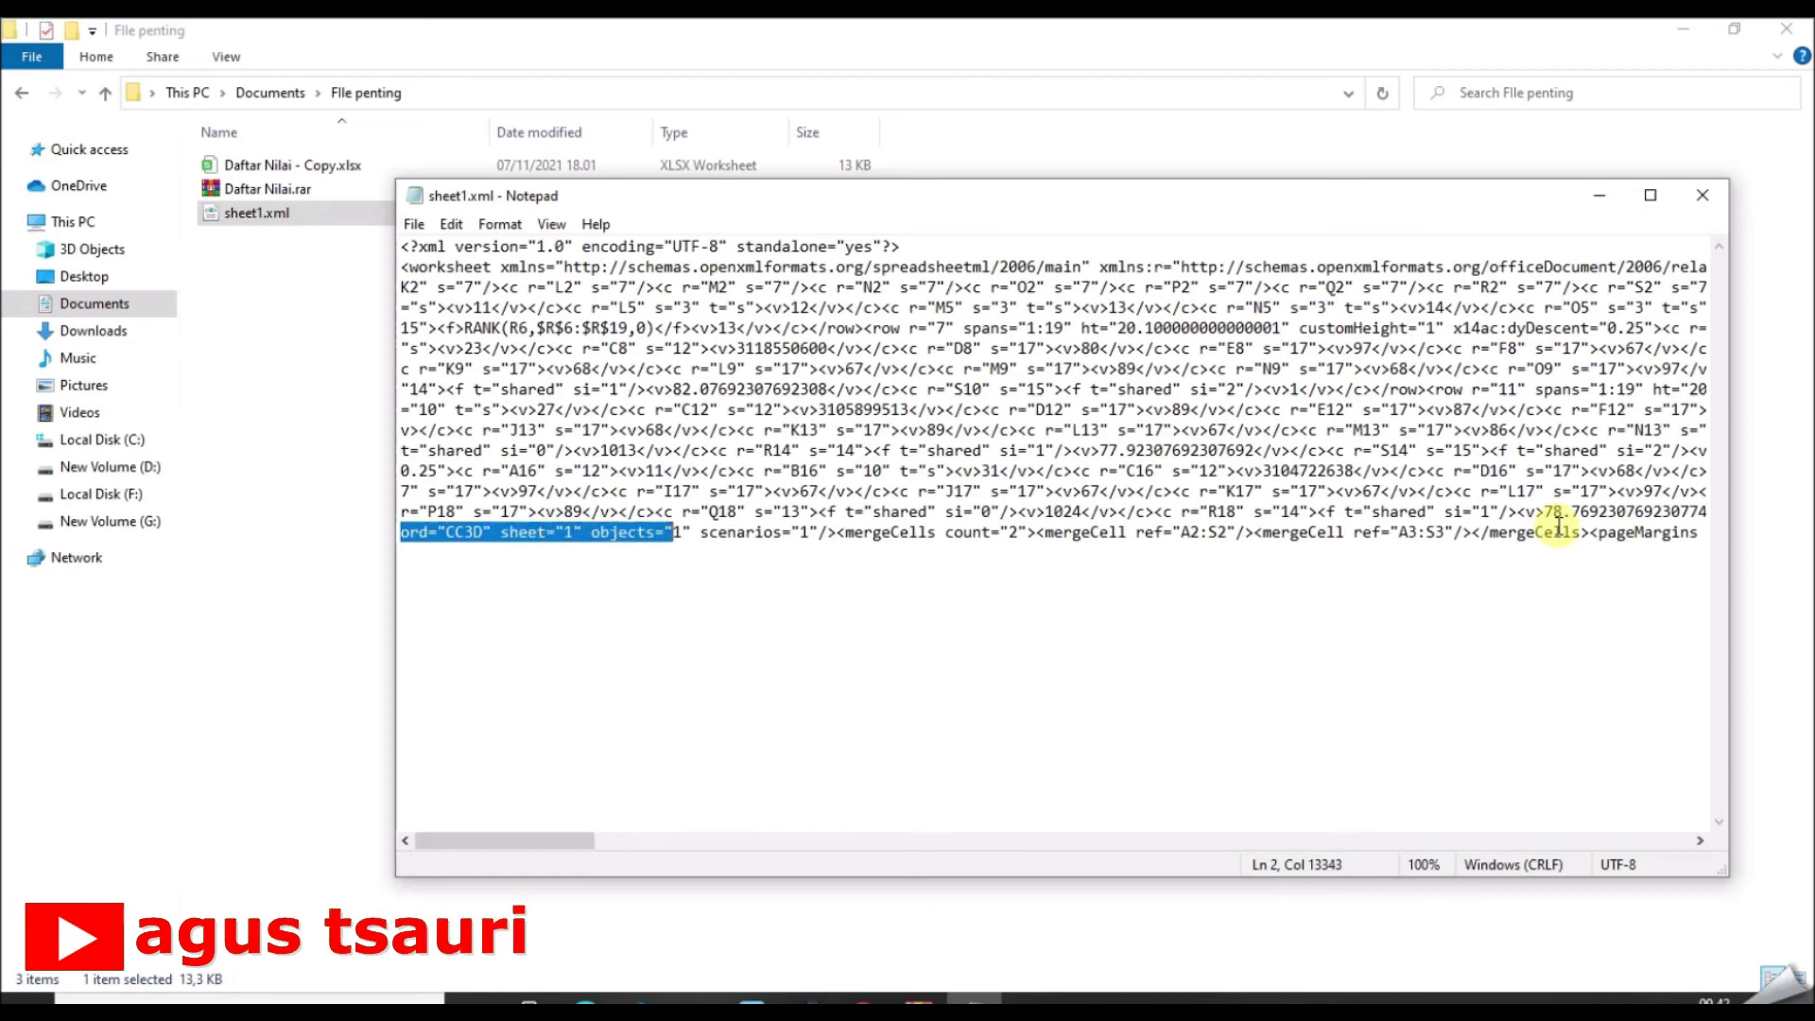
Step: Delete the complete sheet protection tag, through scenarios="1"/>, from sheet1.xml, then close the file with its changes saved
key(shift+Right)
key(shift+Right)
key(shift+Right)
key(shift+Right)
key(shift+Right)
key(shift+Right)
key(shift+Right)
key(shift+Right)
key(shift+Right)
key(shift+Right)
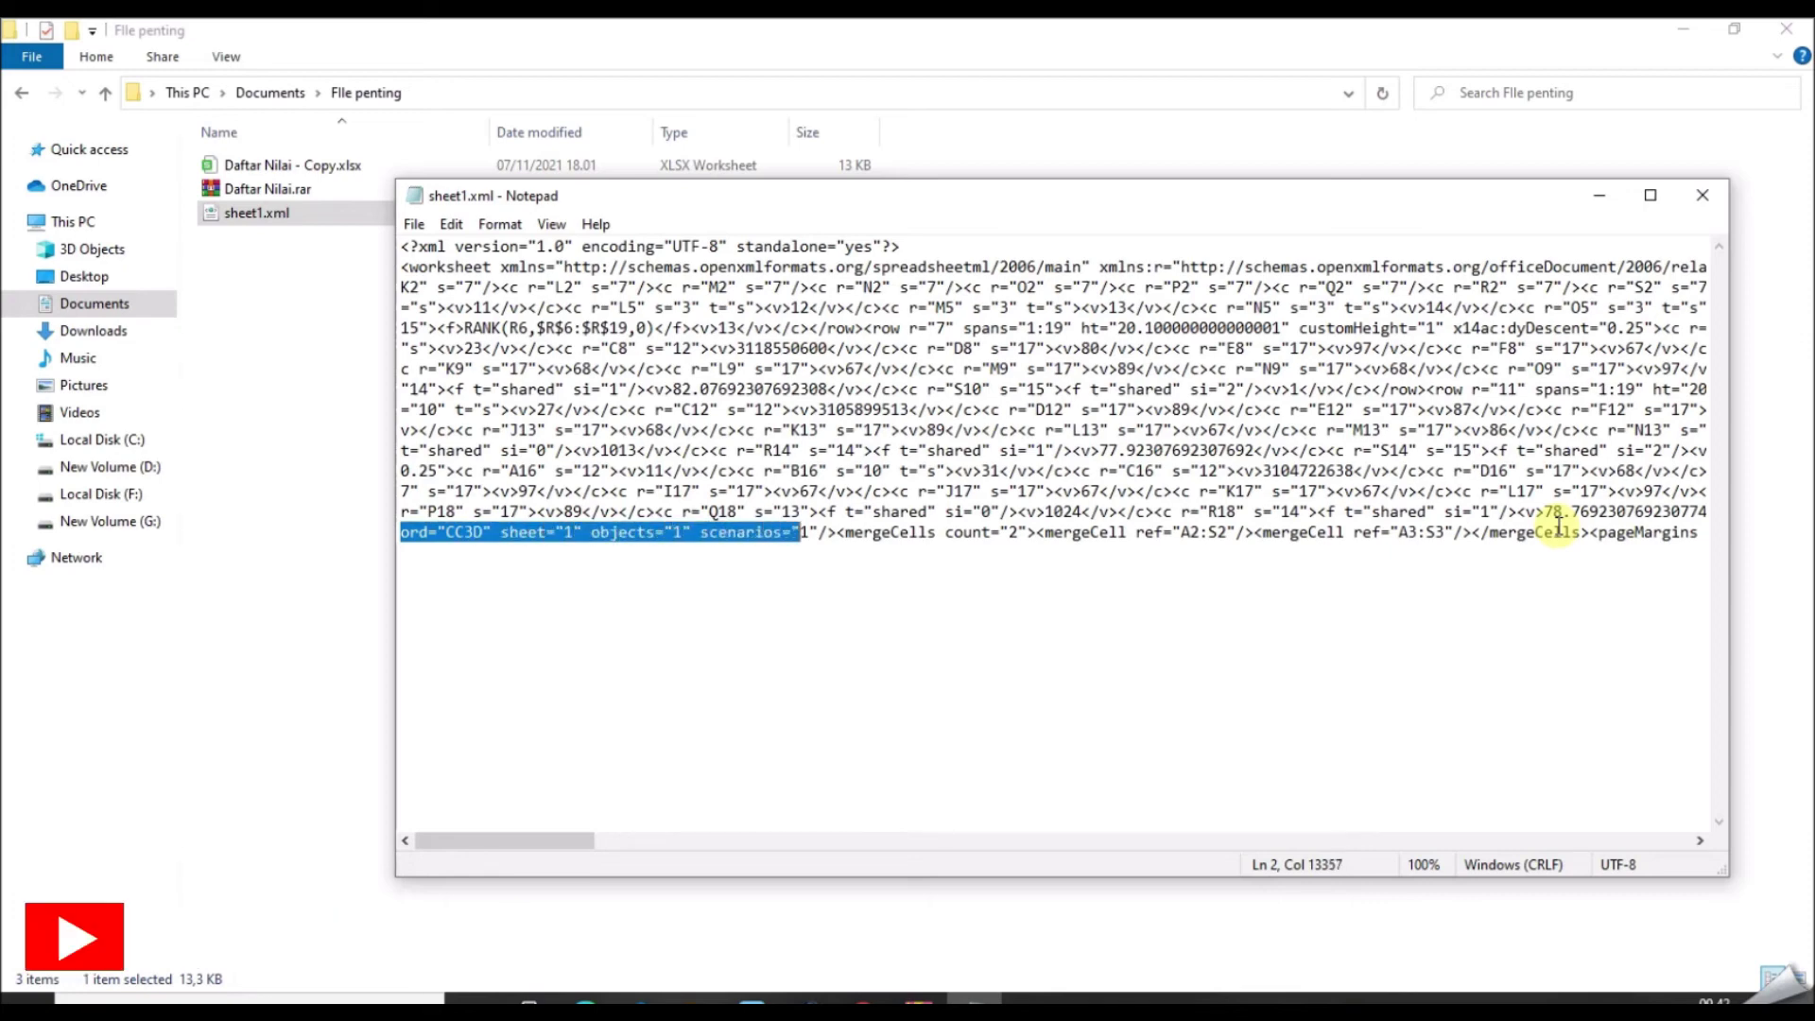
key(shift+Right)
key(shift+Right)
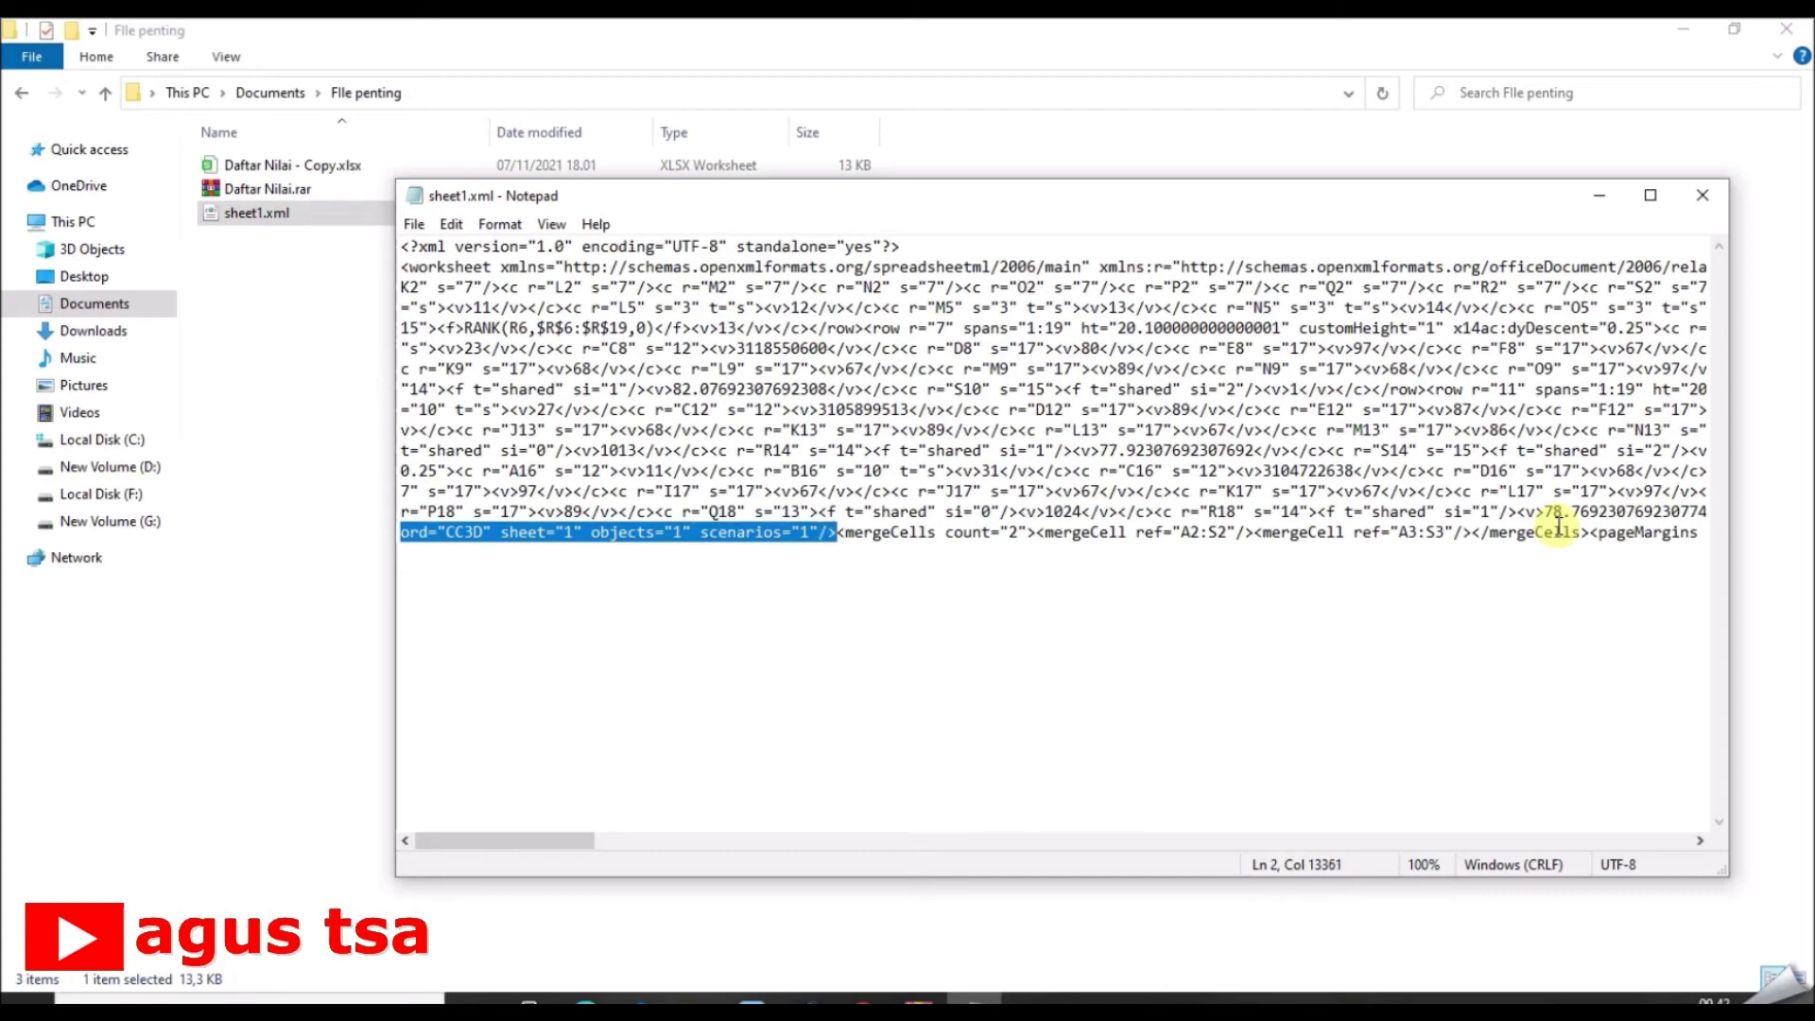
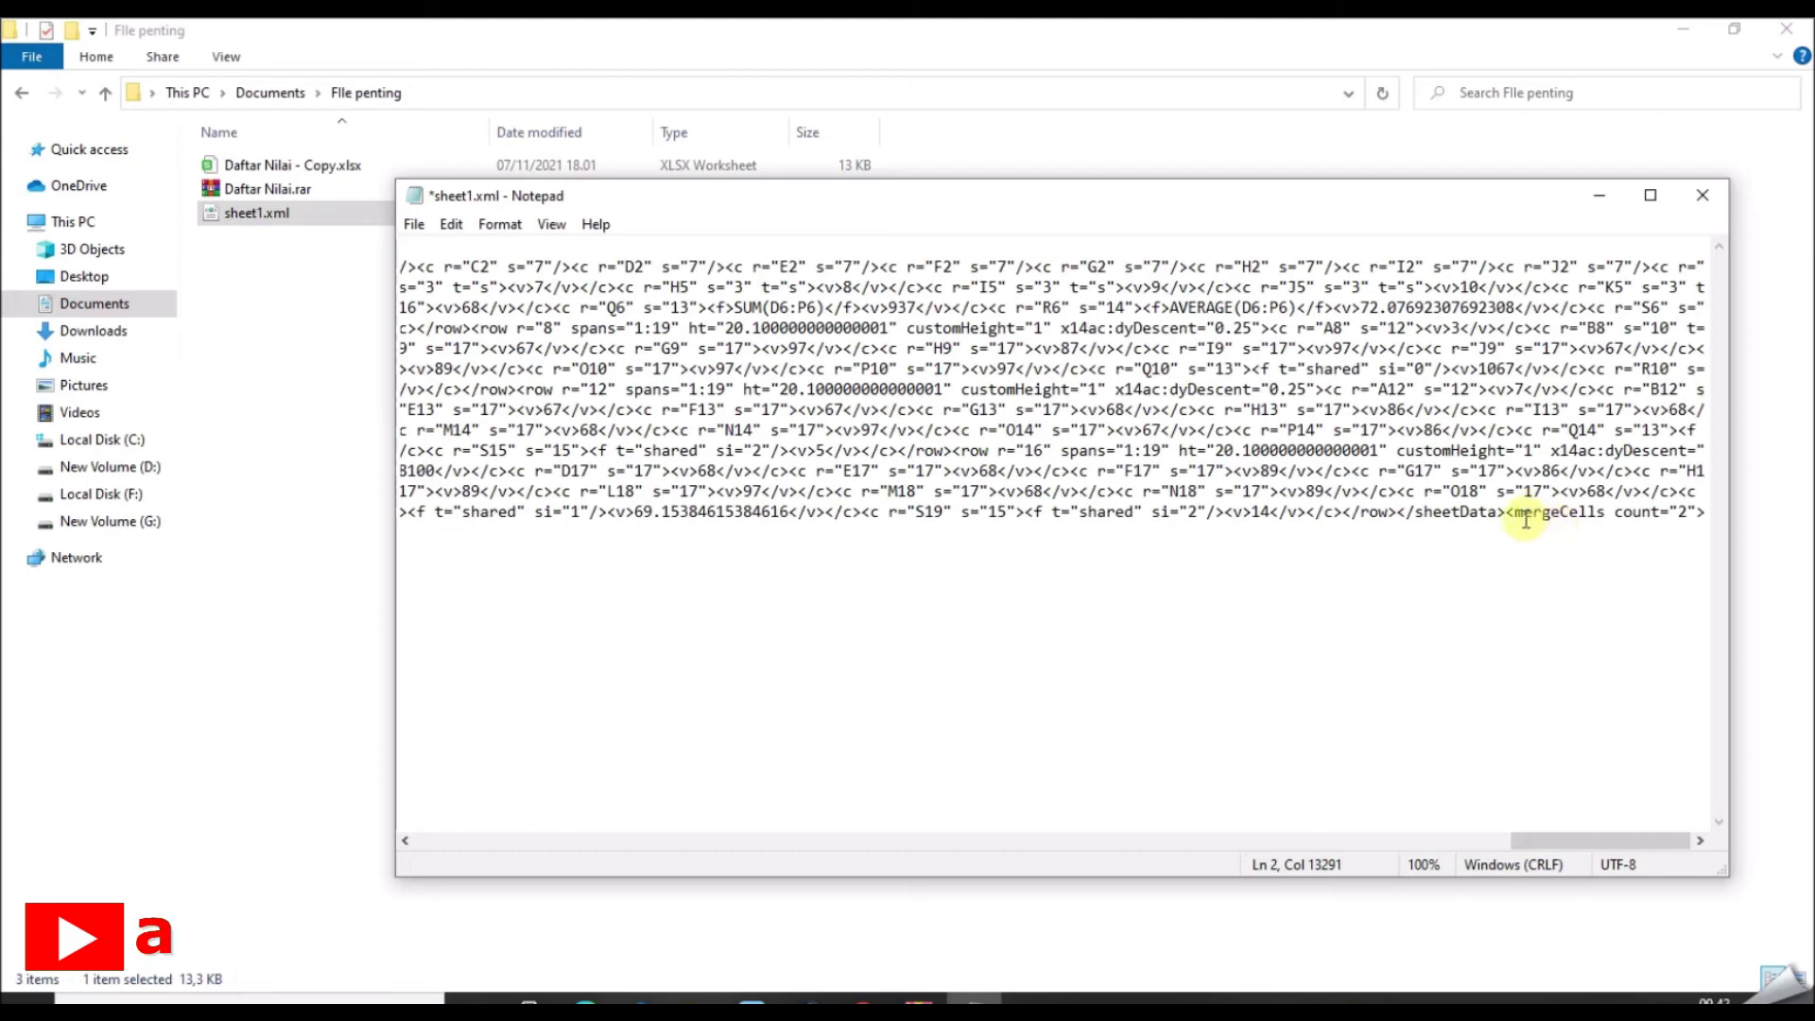
click(1702, 200)
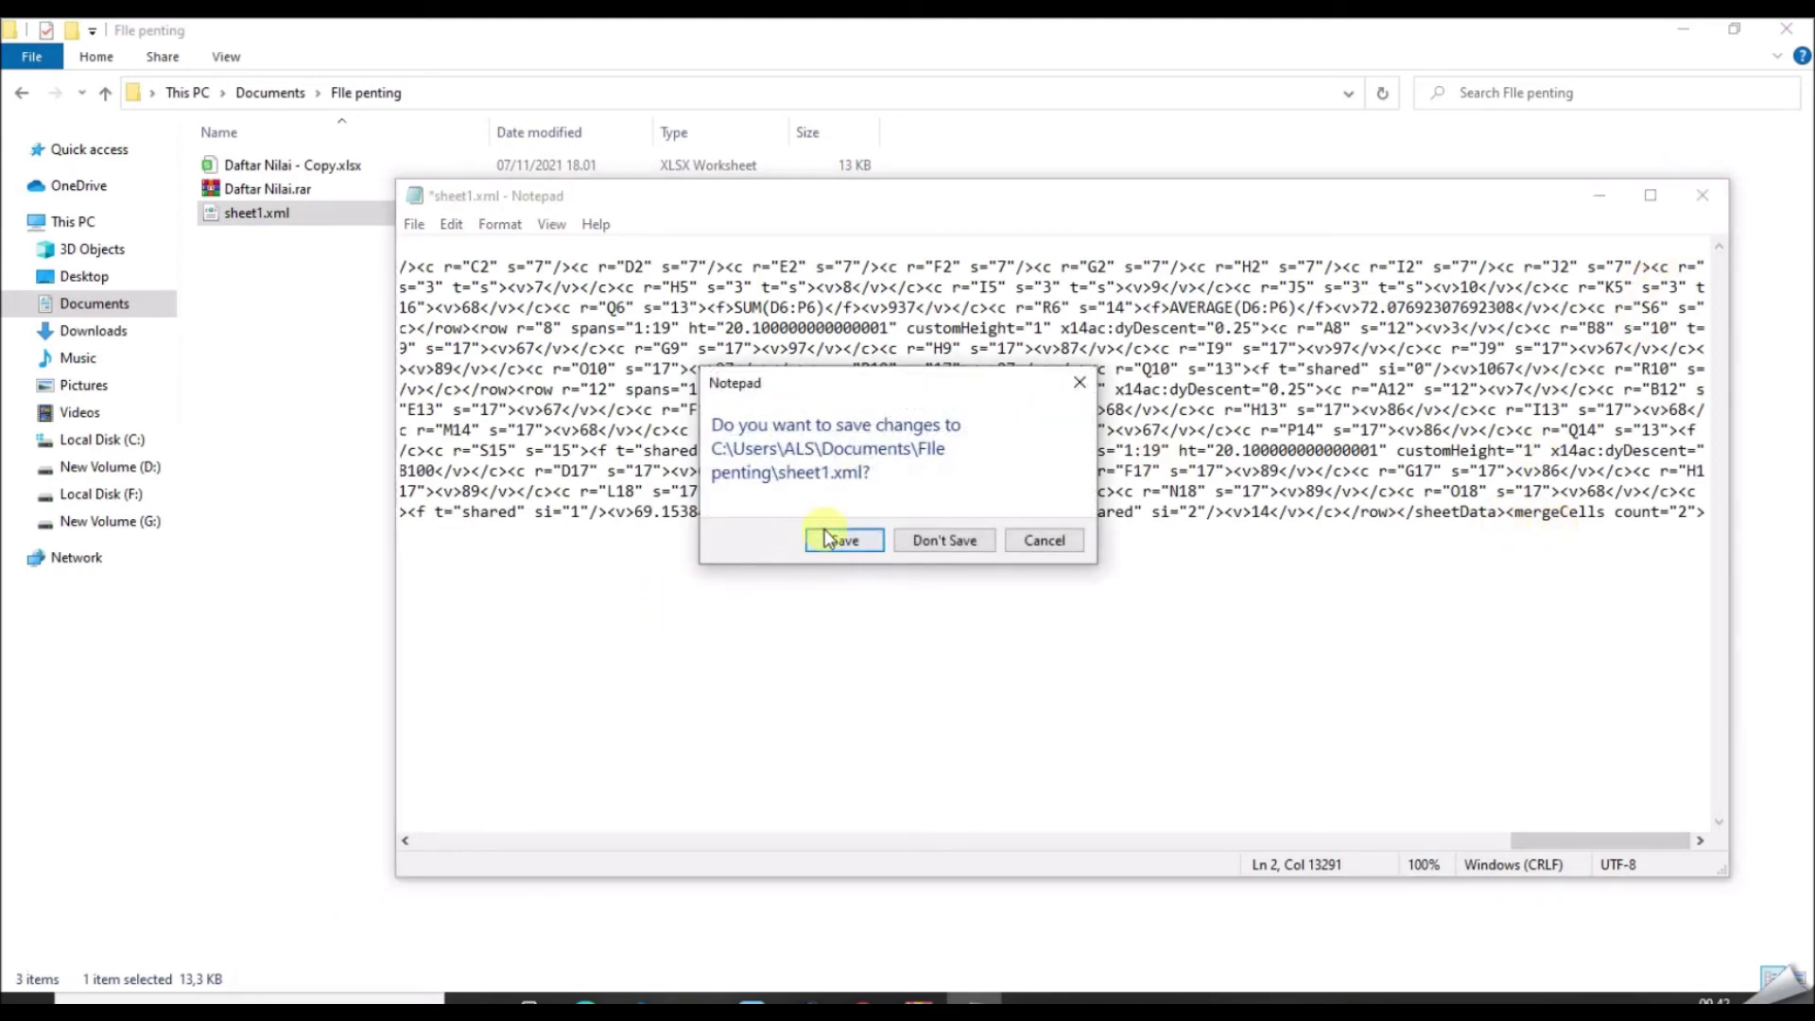
click(820, 541)
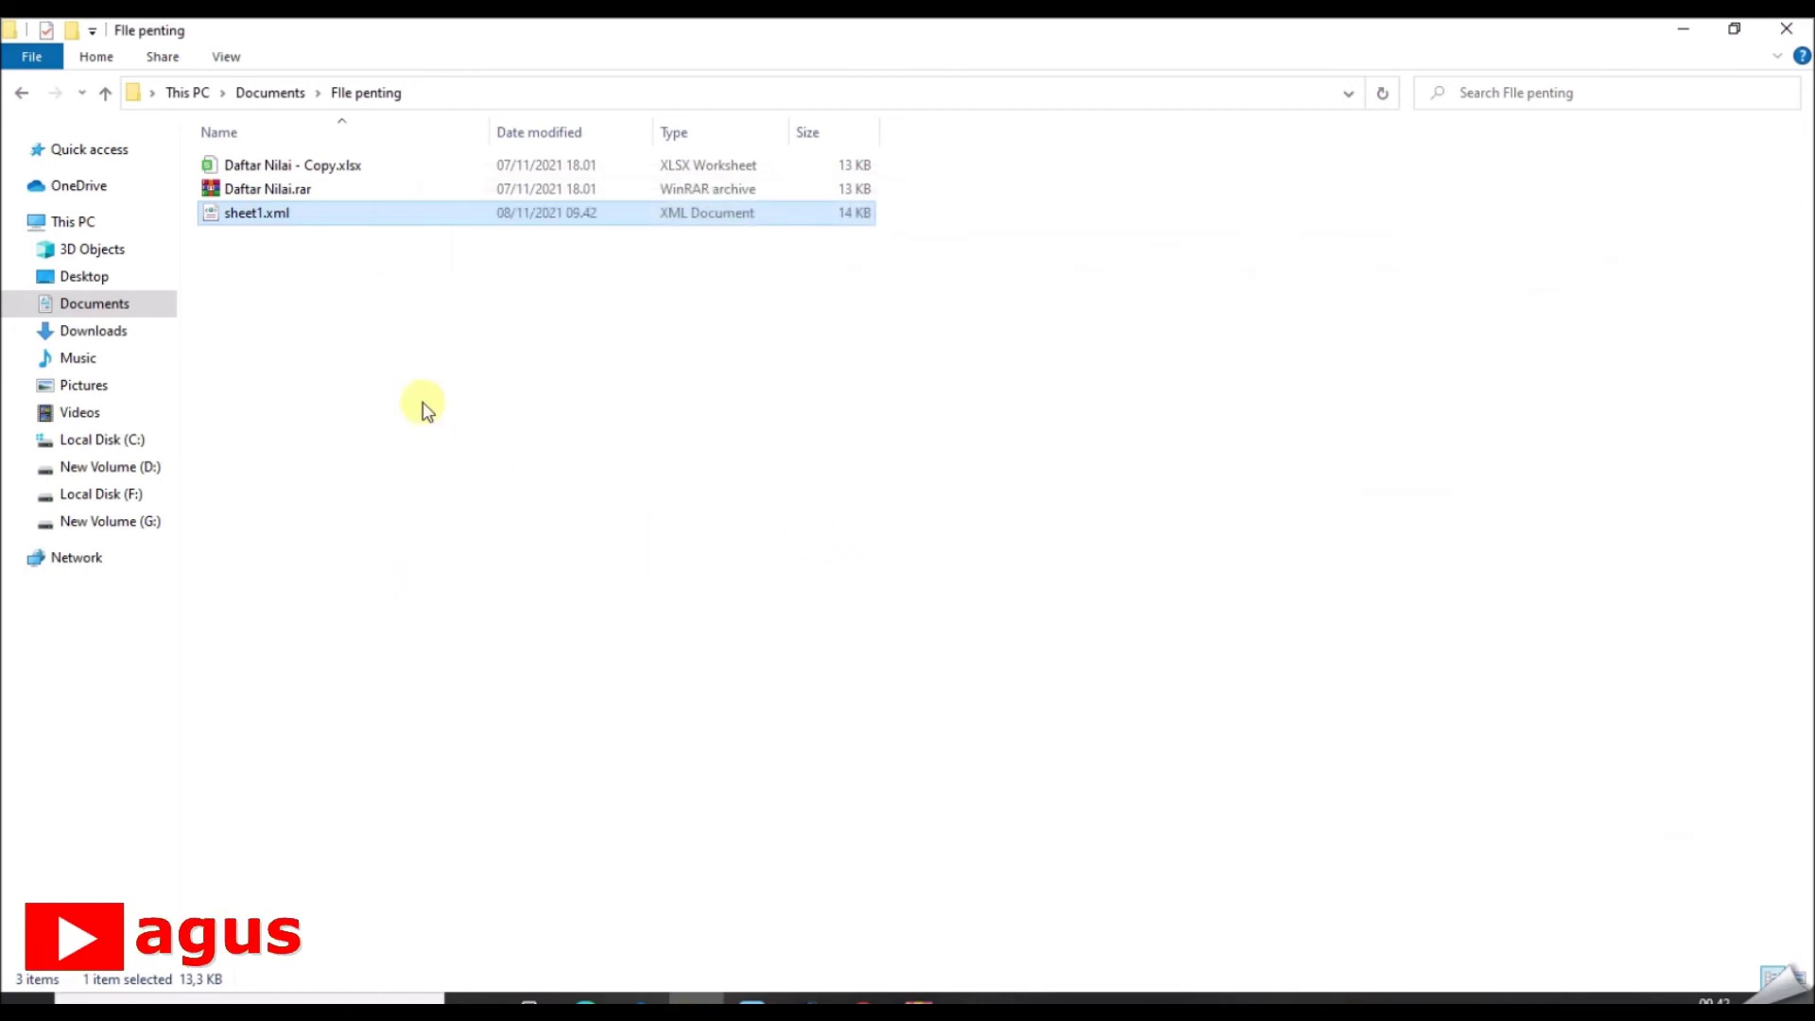
Step: Switch back to WinRAR and delete the original sheet1.xml from the archive's xl\worksheets folder
click(384, 340)
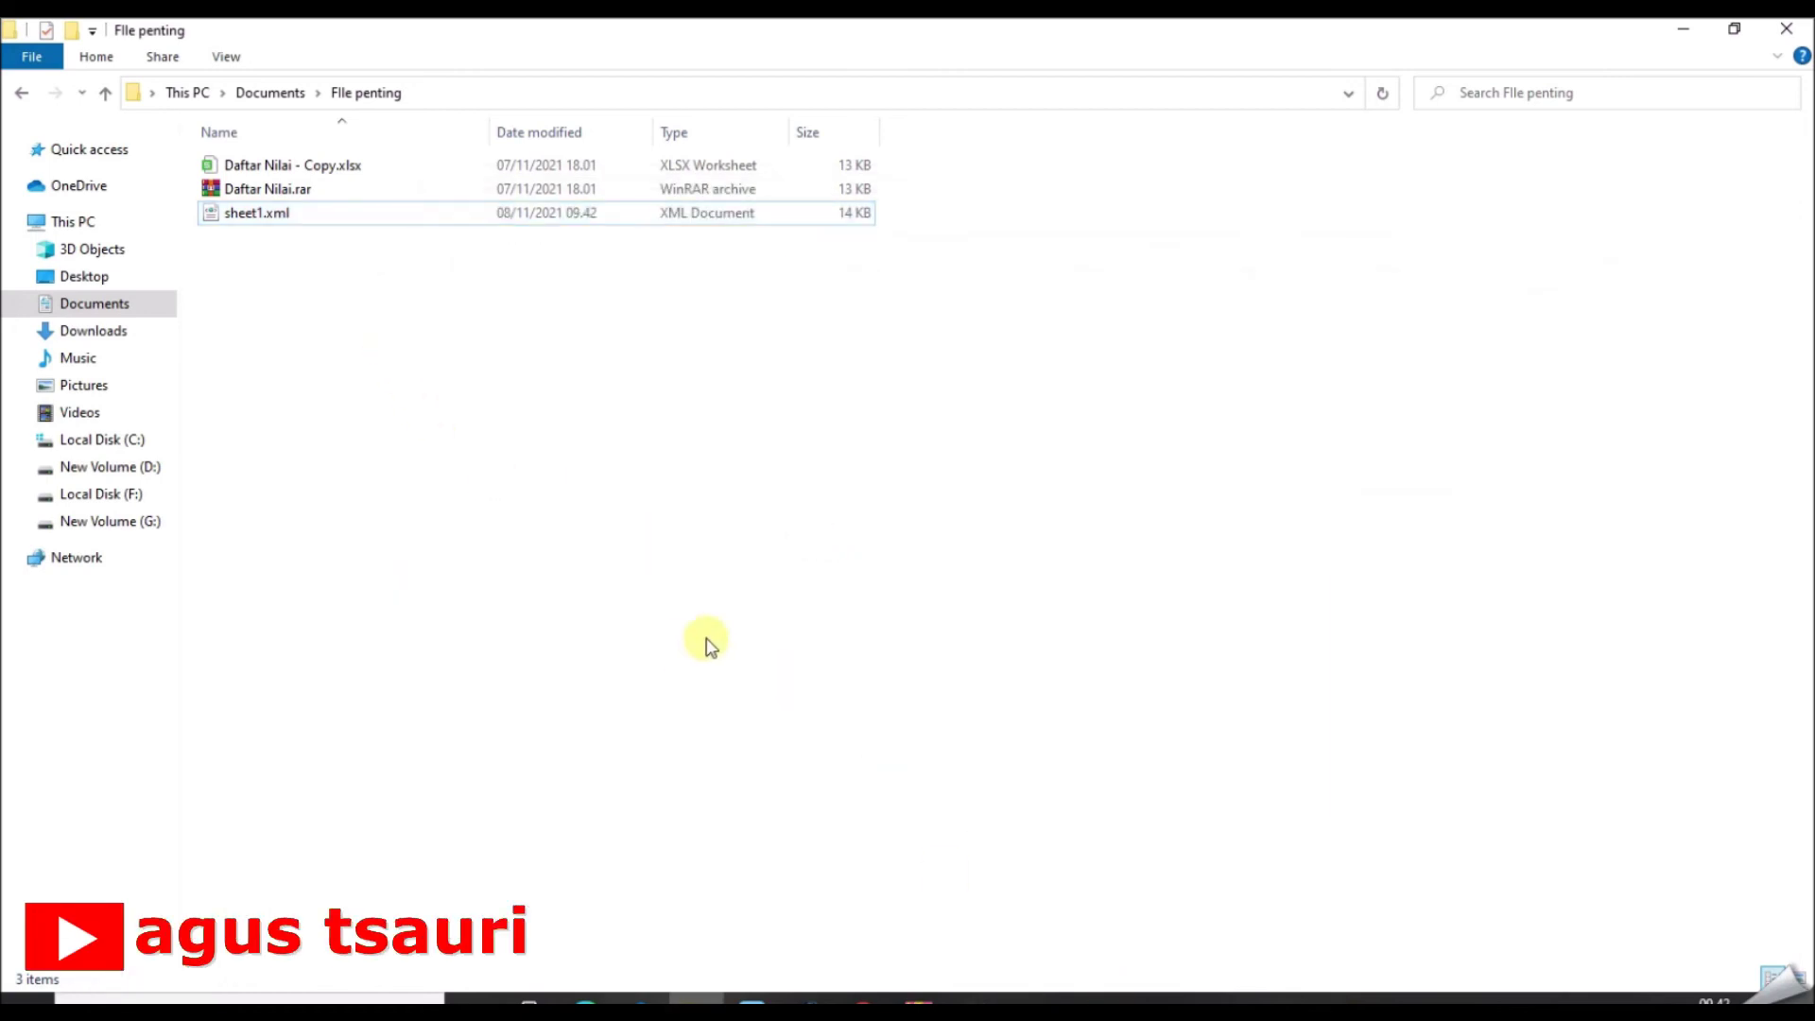
click(926, 1000)
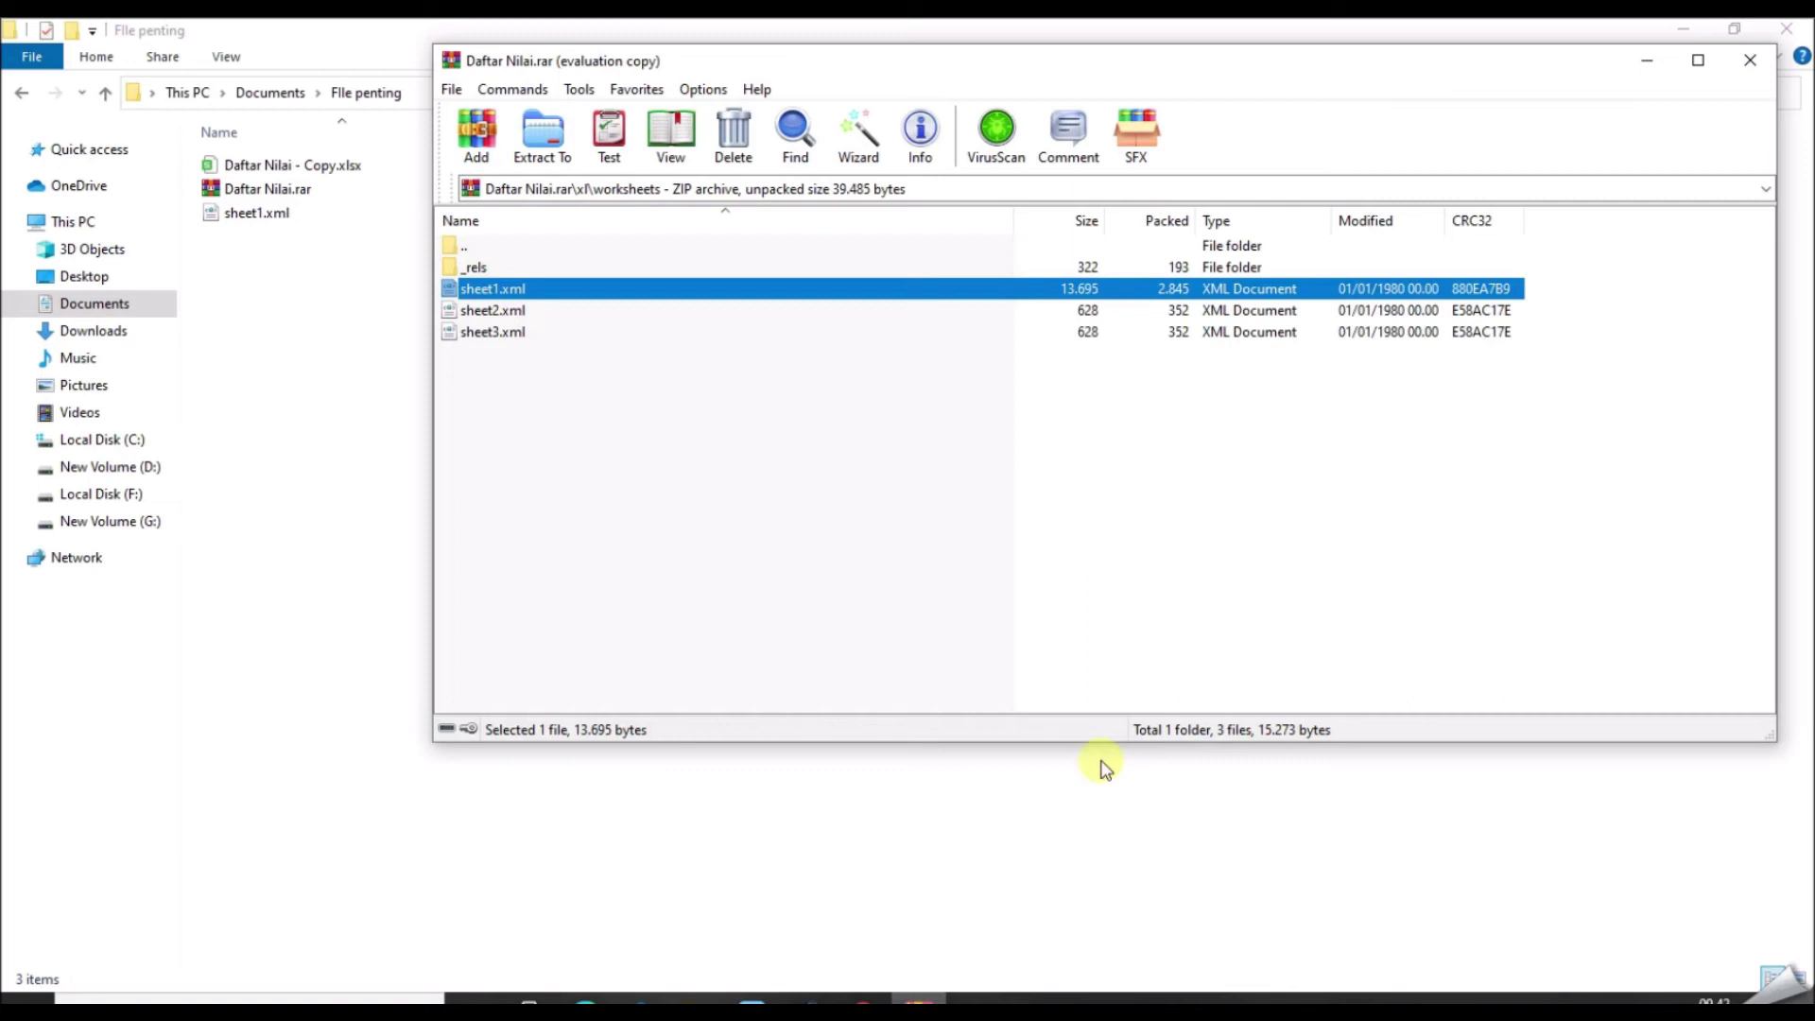
right_click(532, 286)
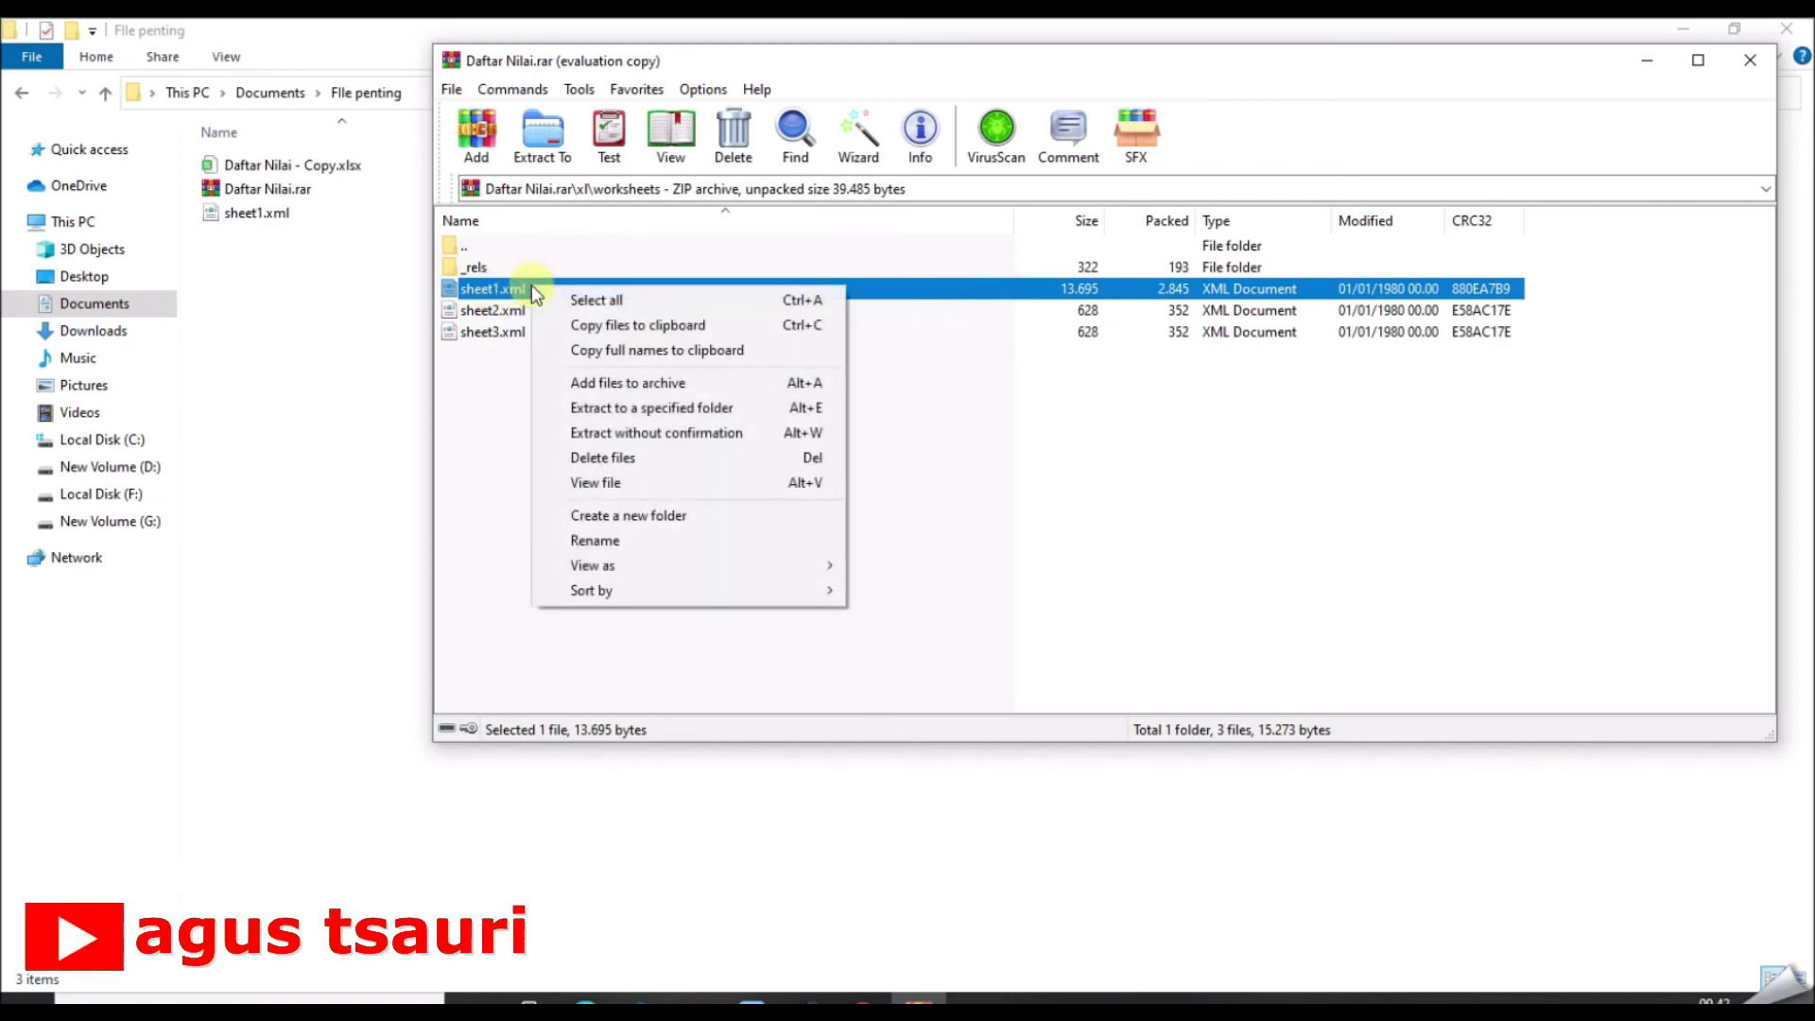
click(616, 463)
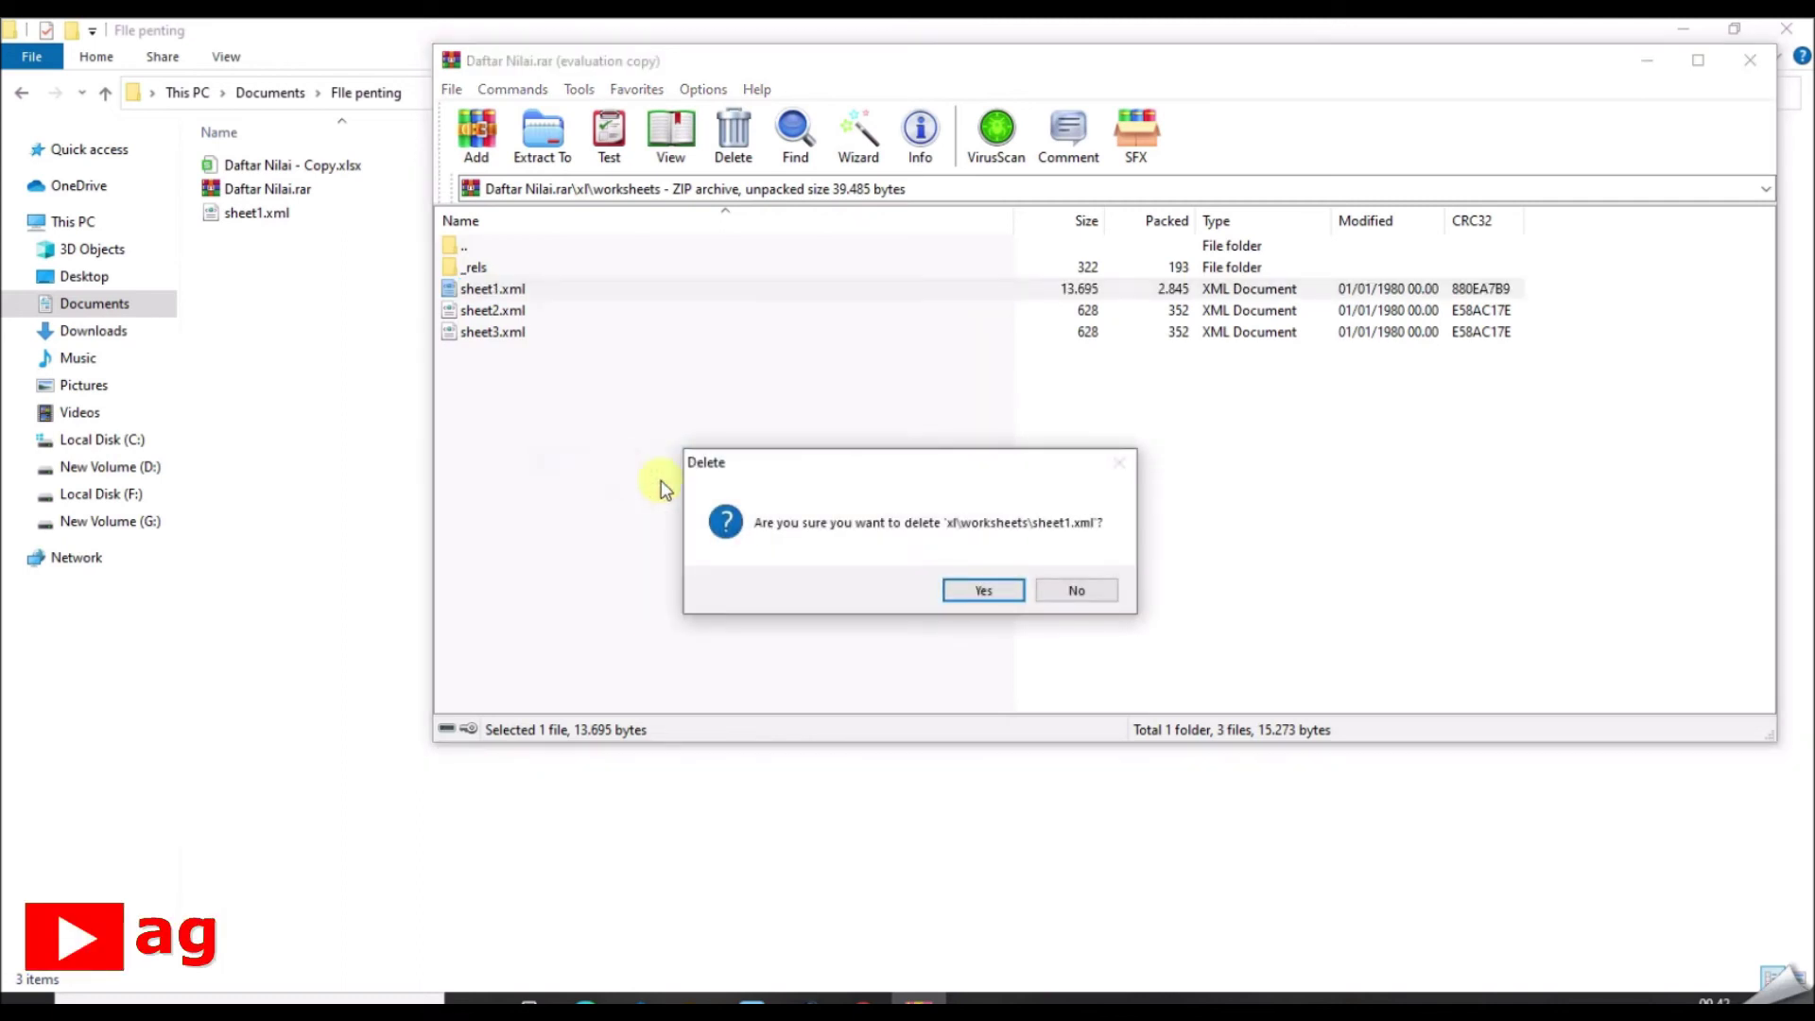
click(973, 589)
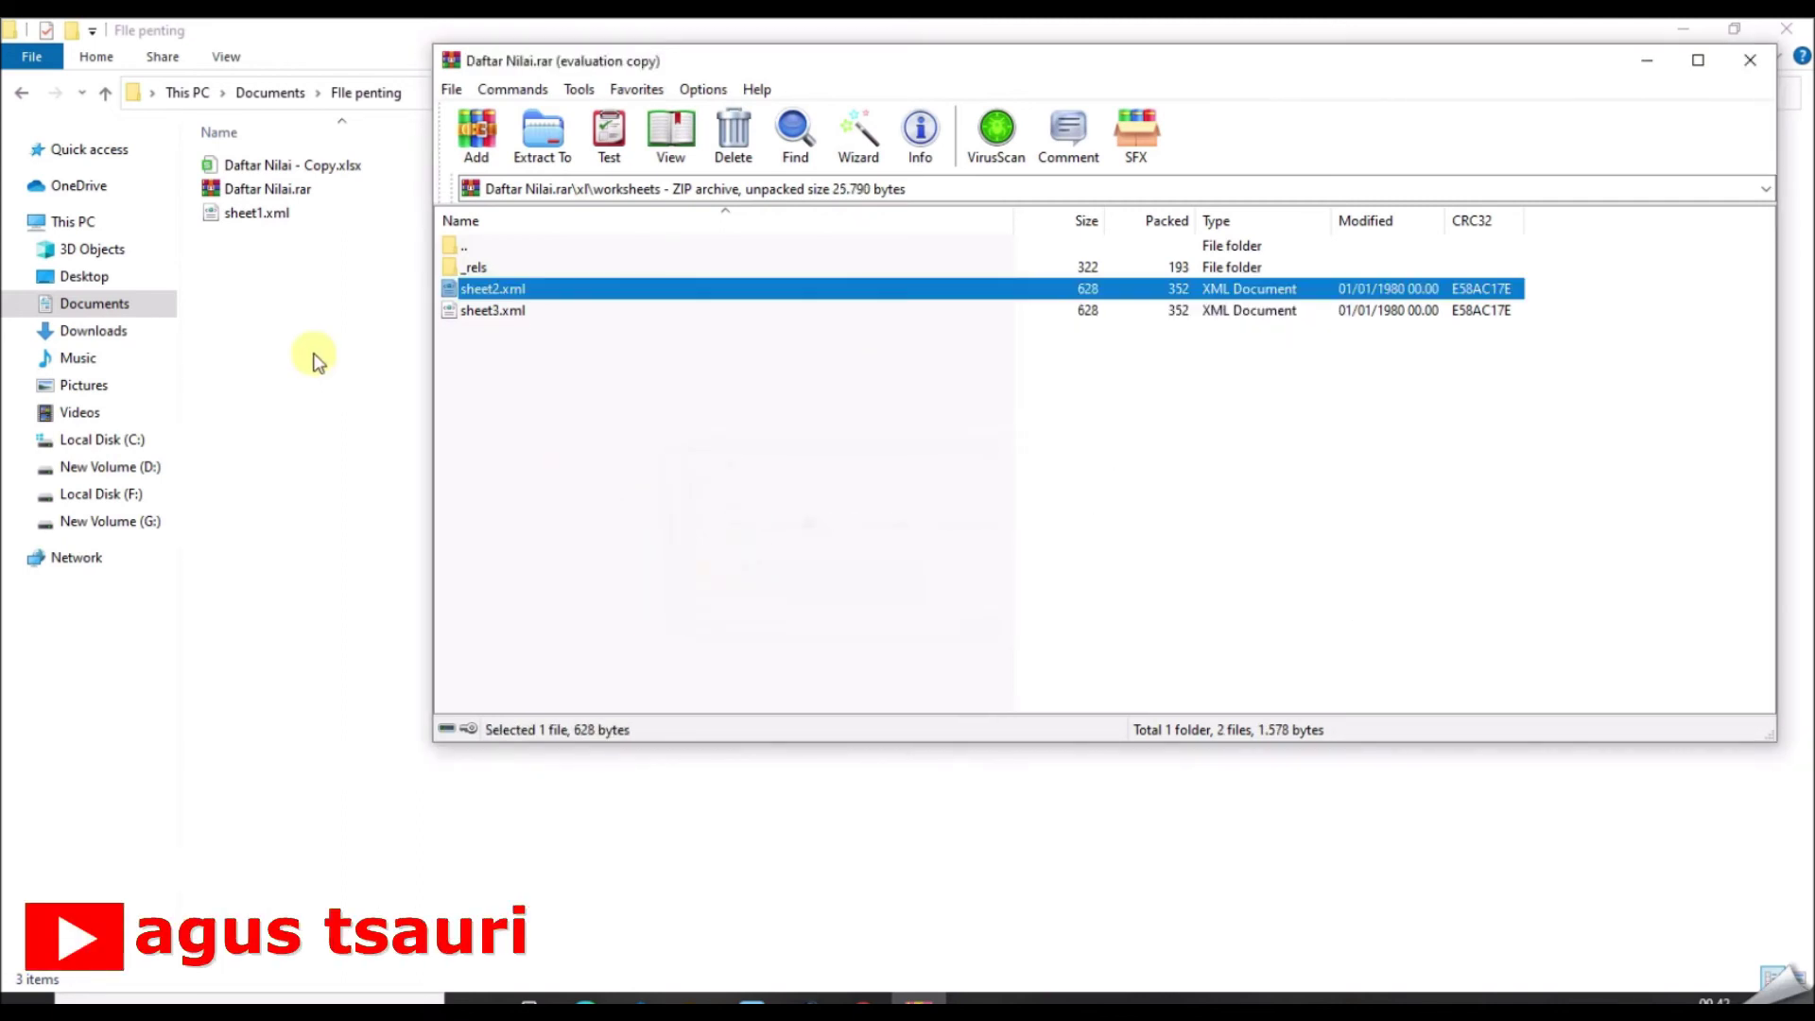
Step: Add the edited sheet1.xml from the FIle penting folder to the archive's xl\worksheets folder with the default archiving settings
click(265, 217)
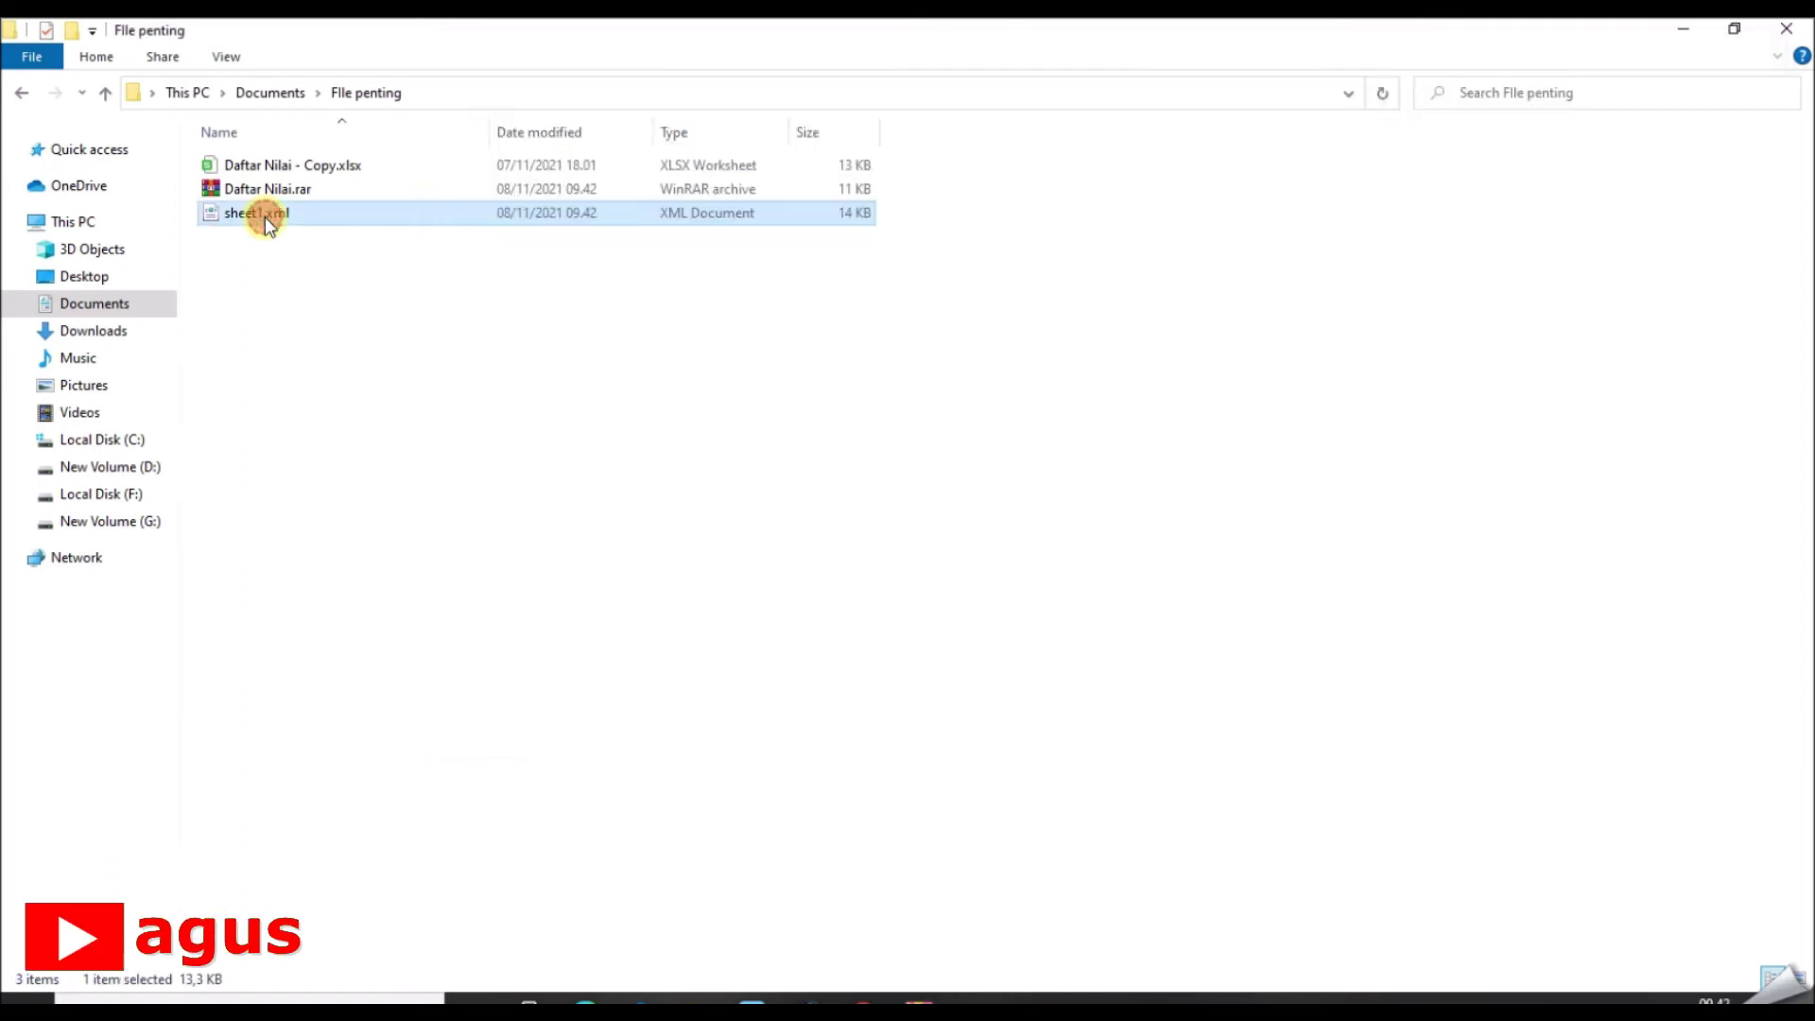
click(921, 998)
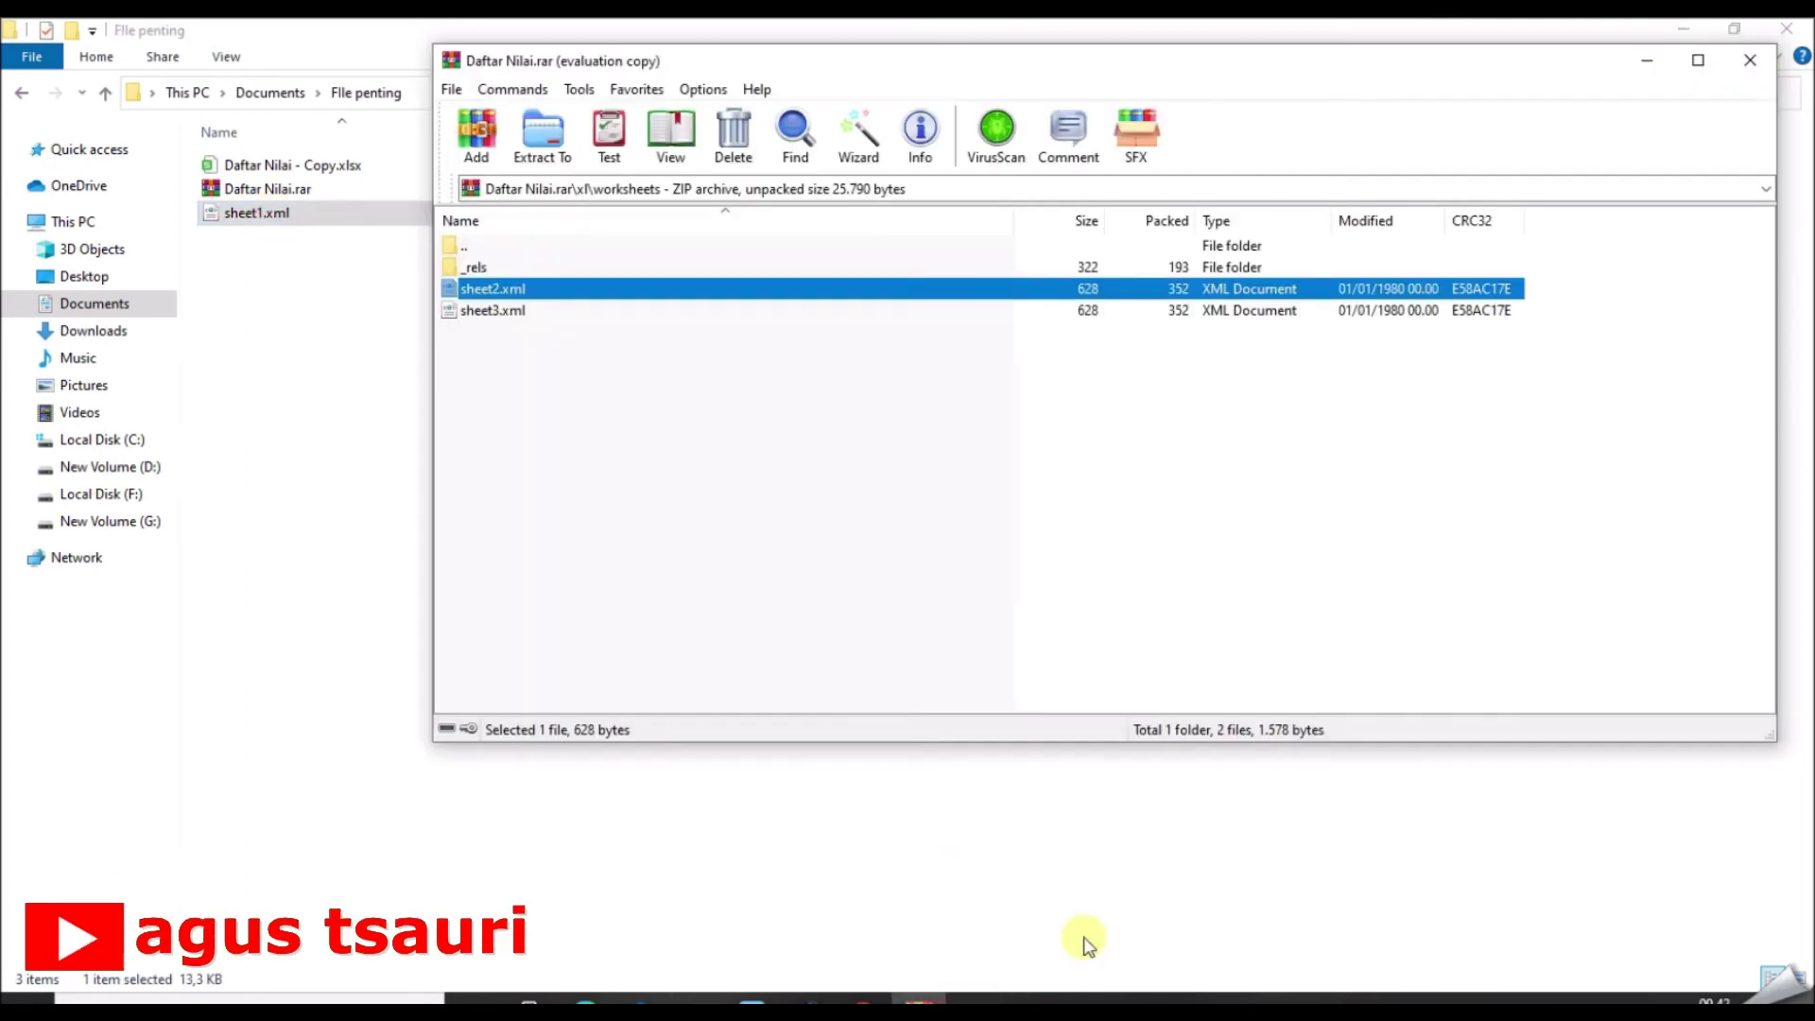
click(299, 220)
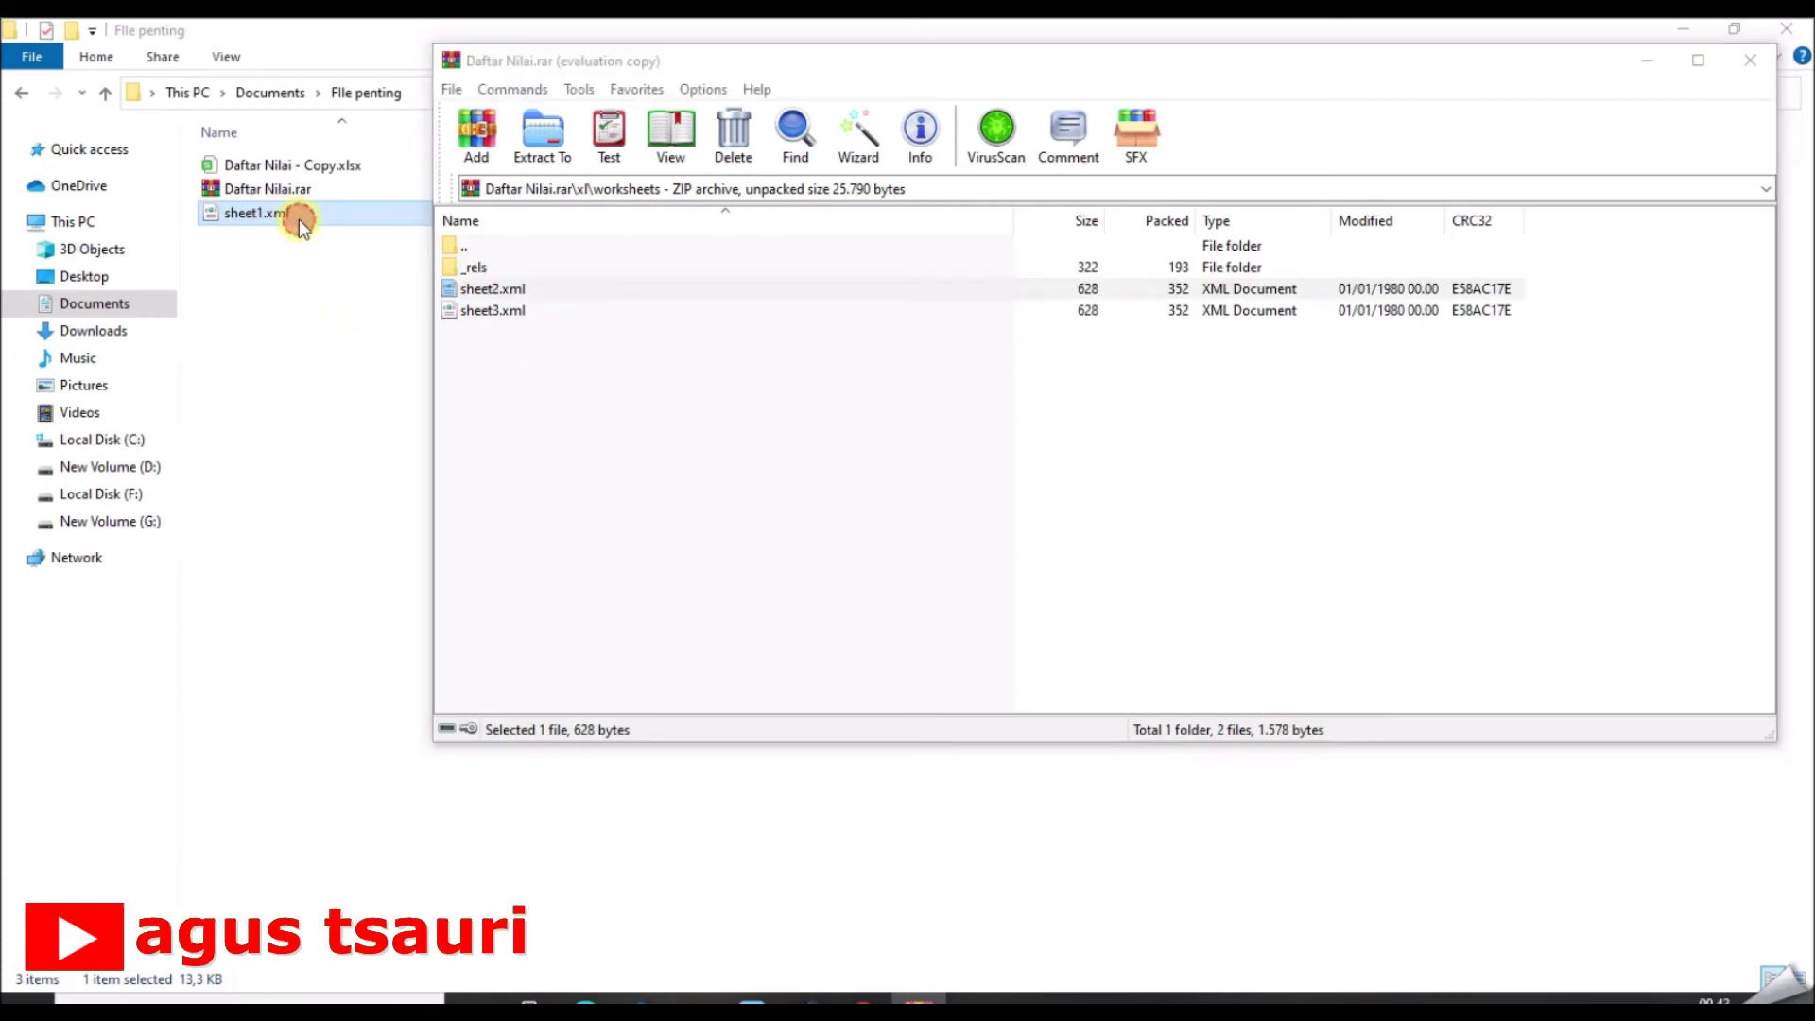
drag(298, 219, 607, 401)
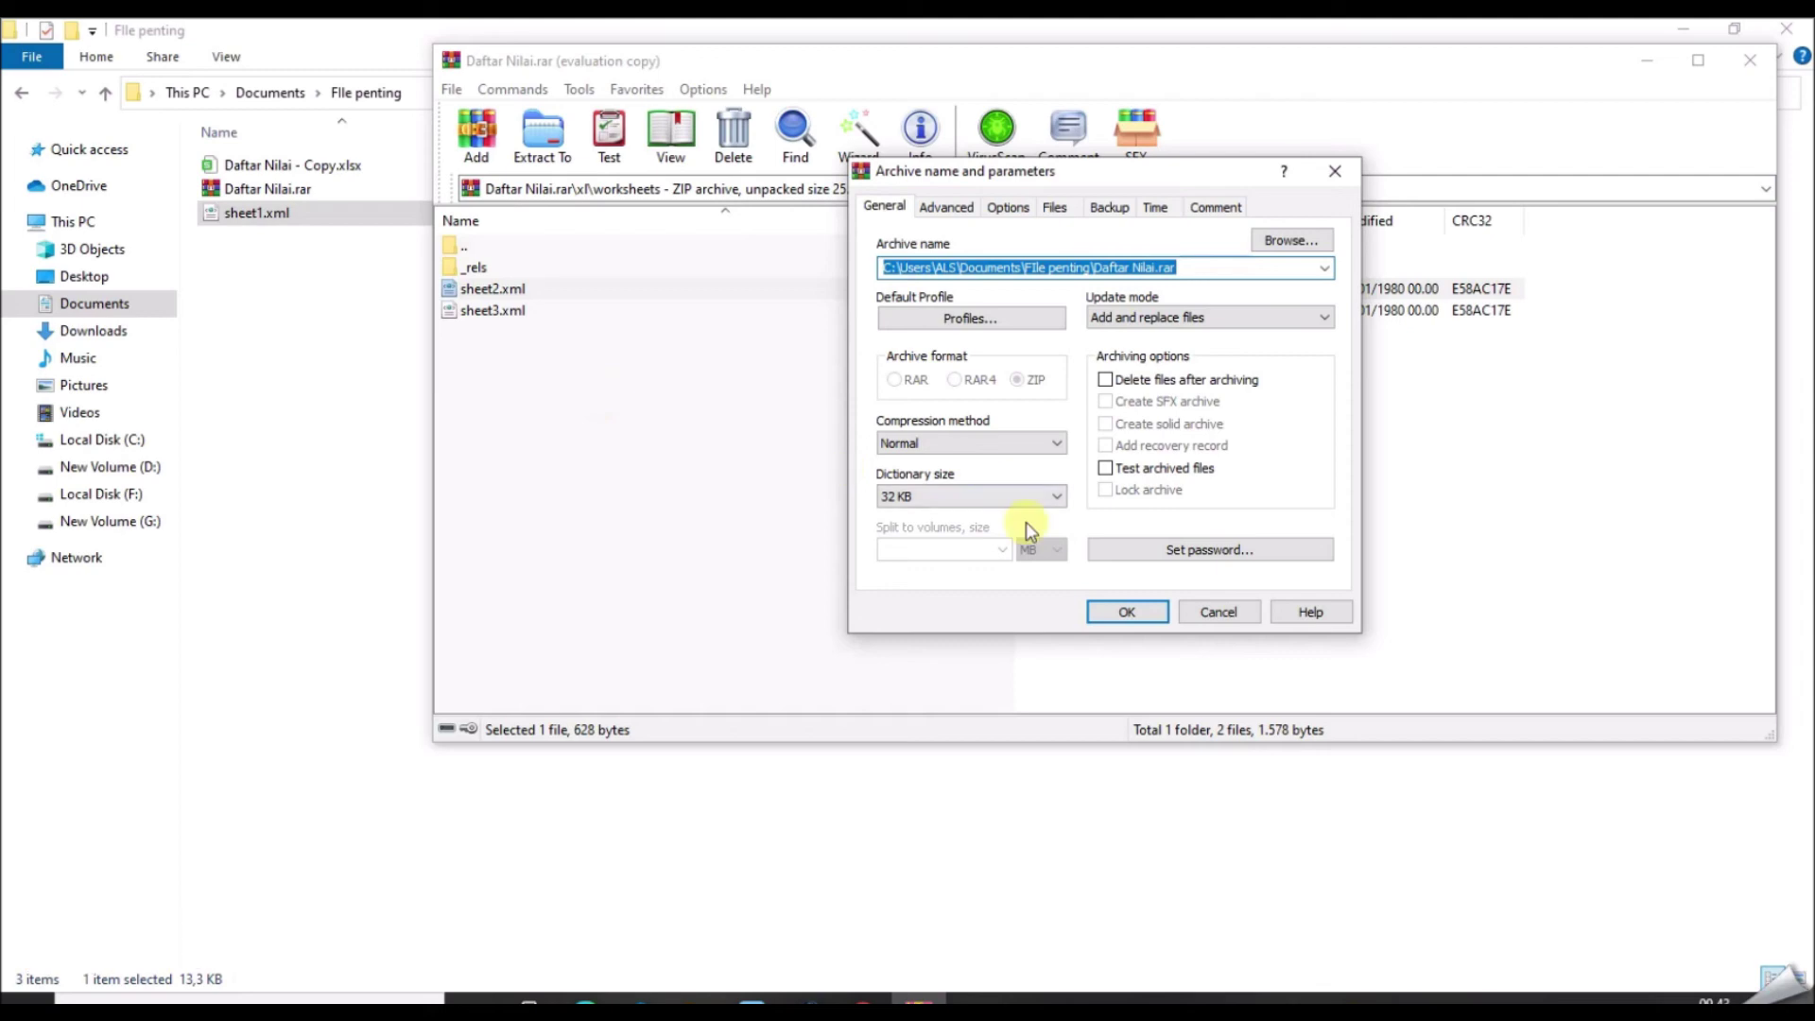
click(1130, 611)
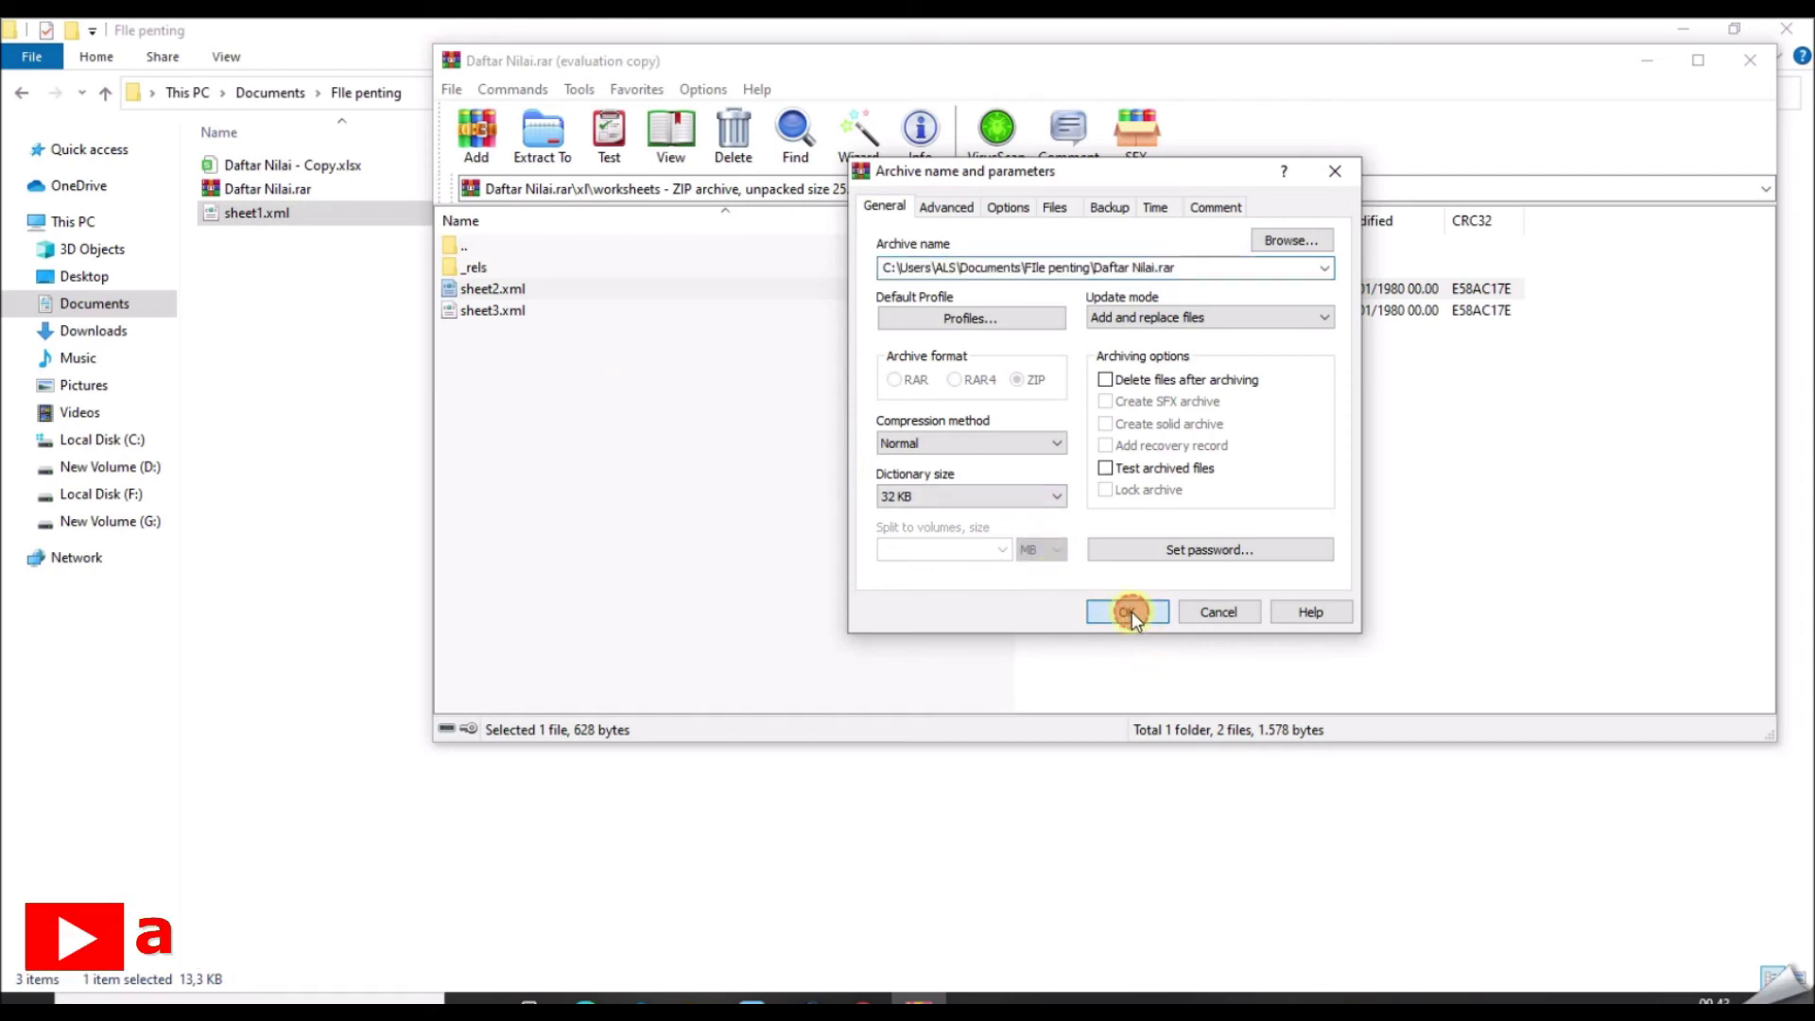
click(546, 383)
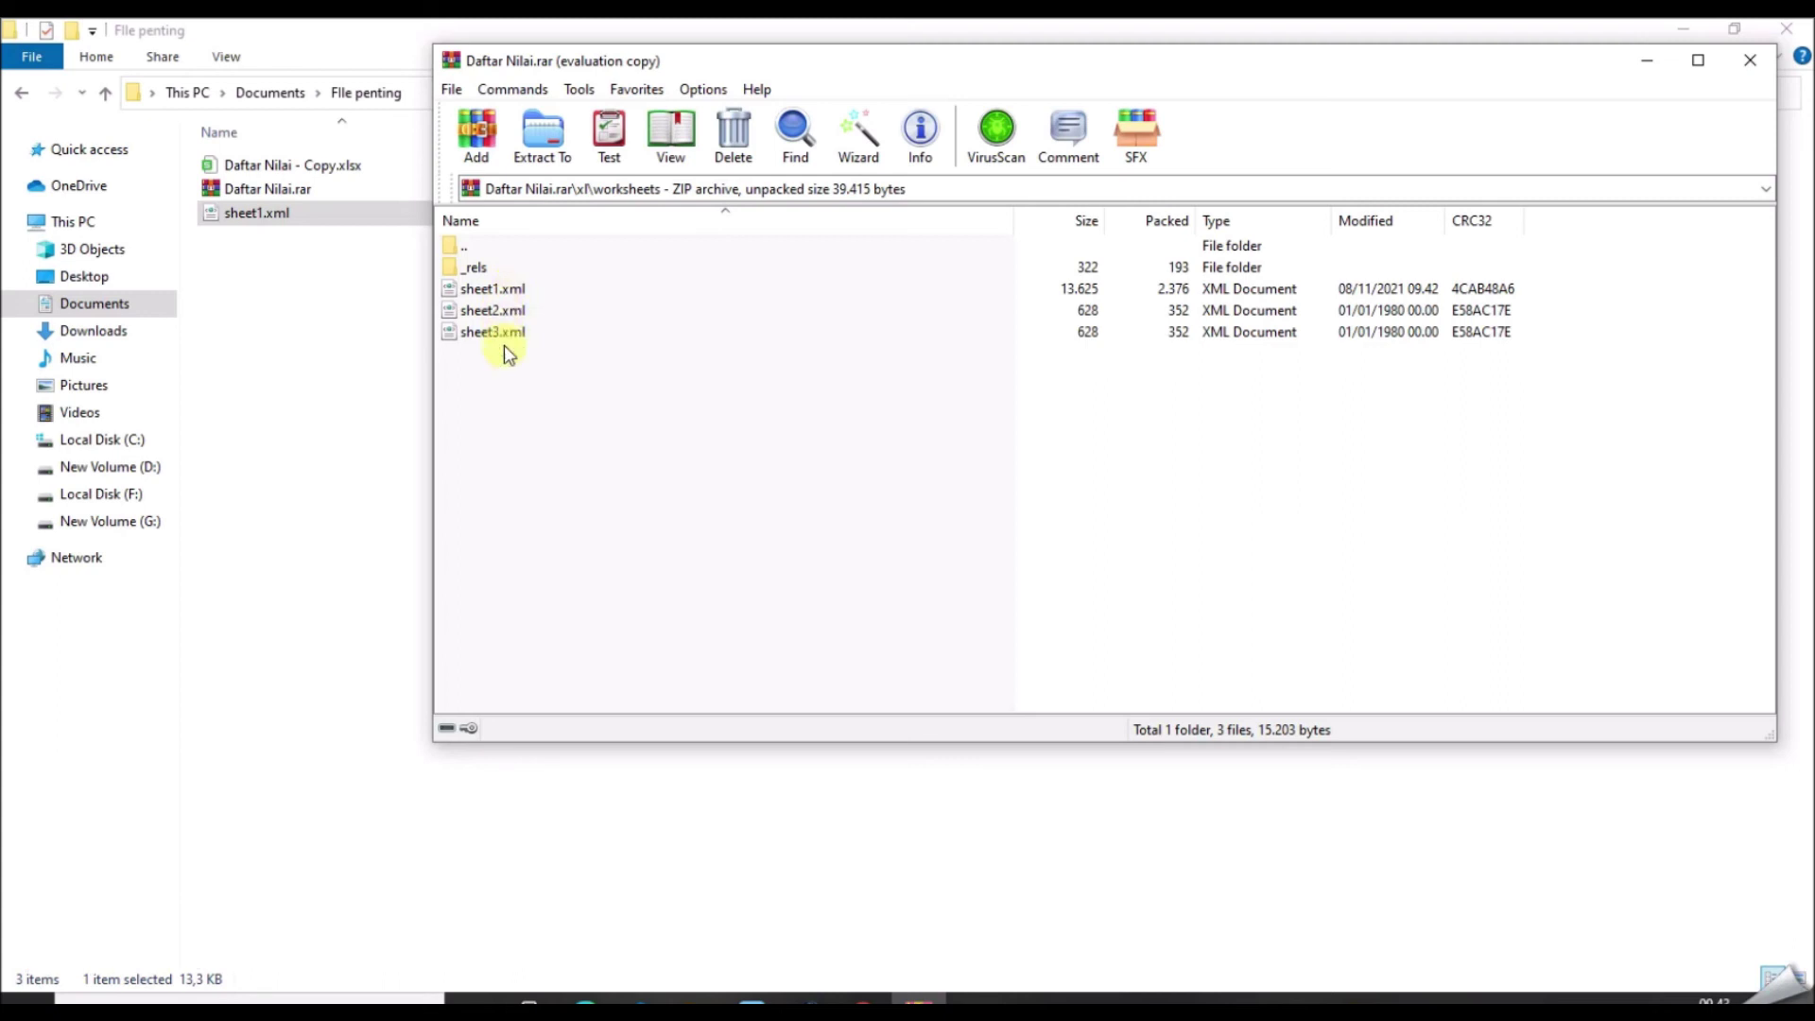
Step: Close the WinRAR archive and rename Daftar Nilai.rar in the FIle penting folder to Daftar Nilai.xlsx, accepting the extension change
click(1747, 62)
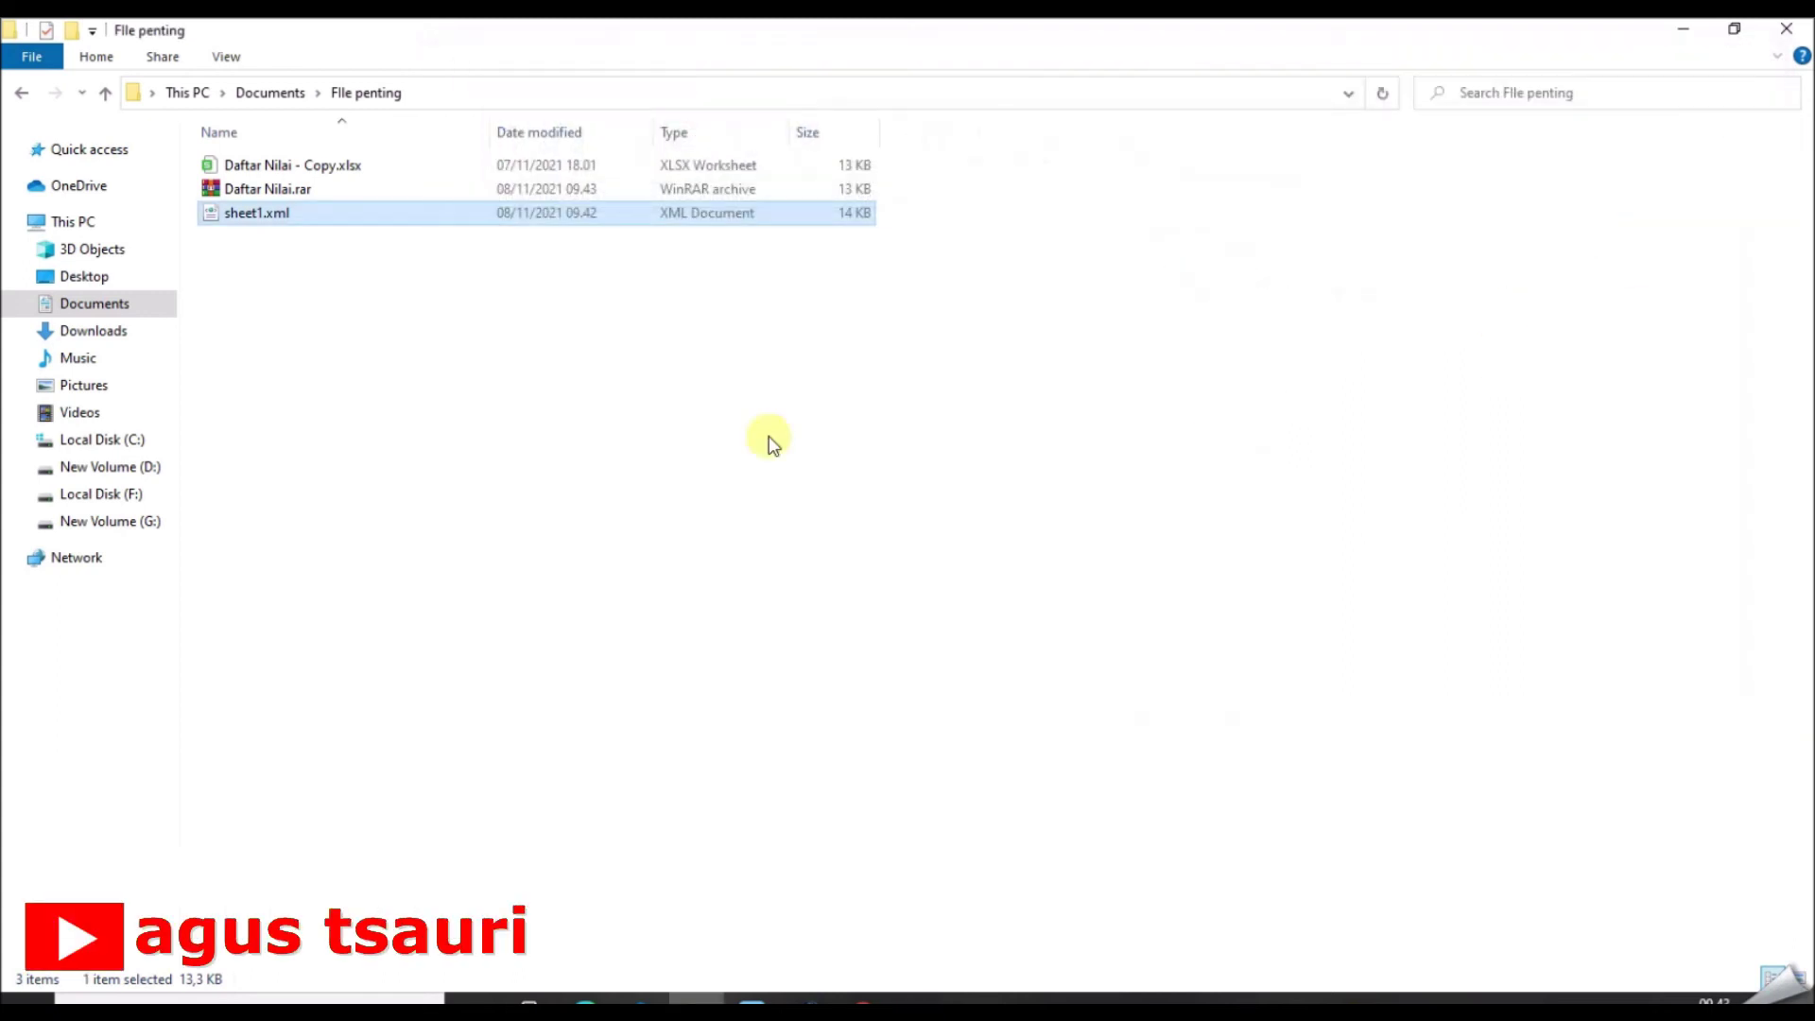
click(377, 373)
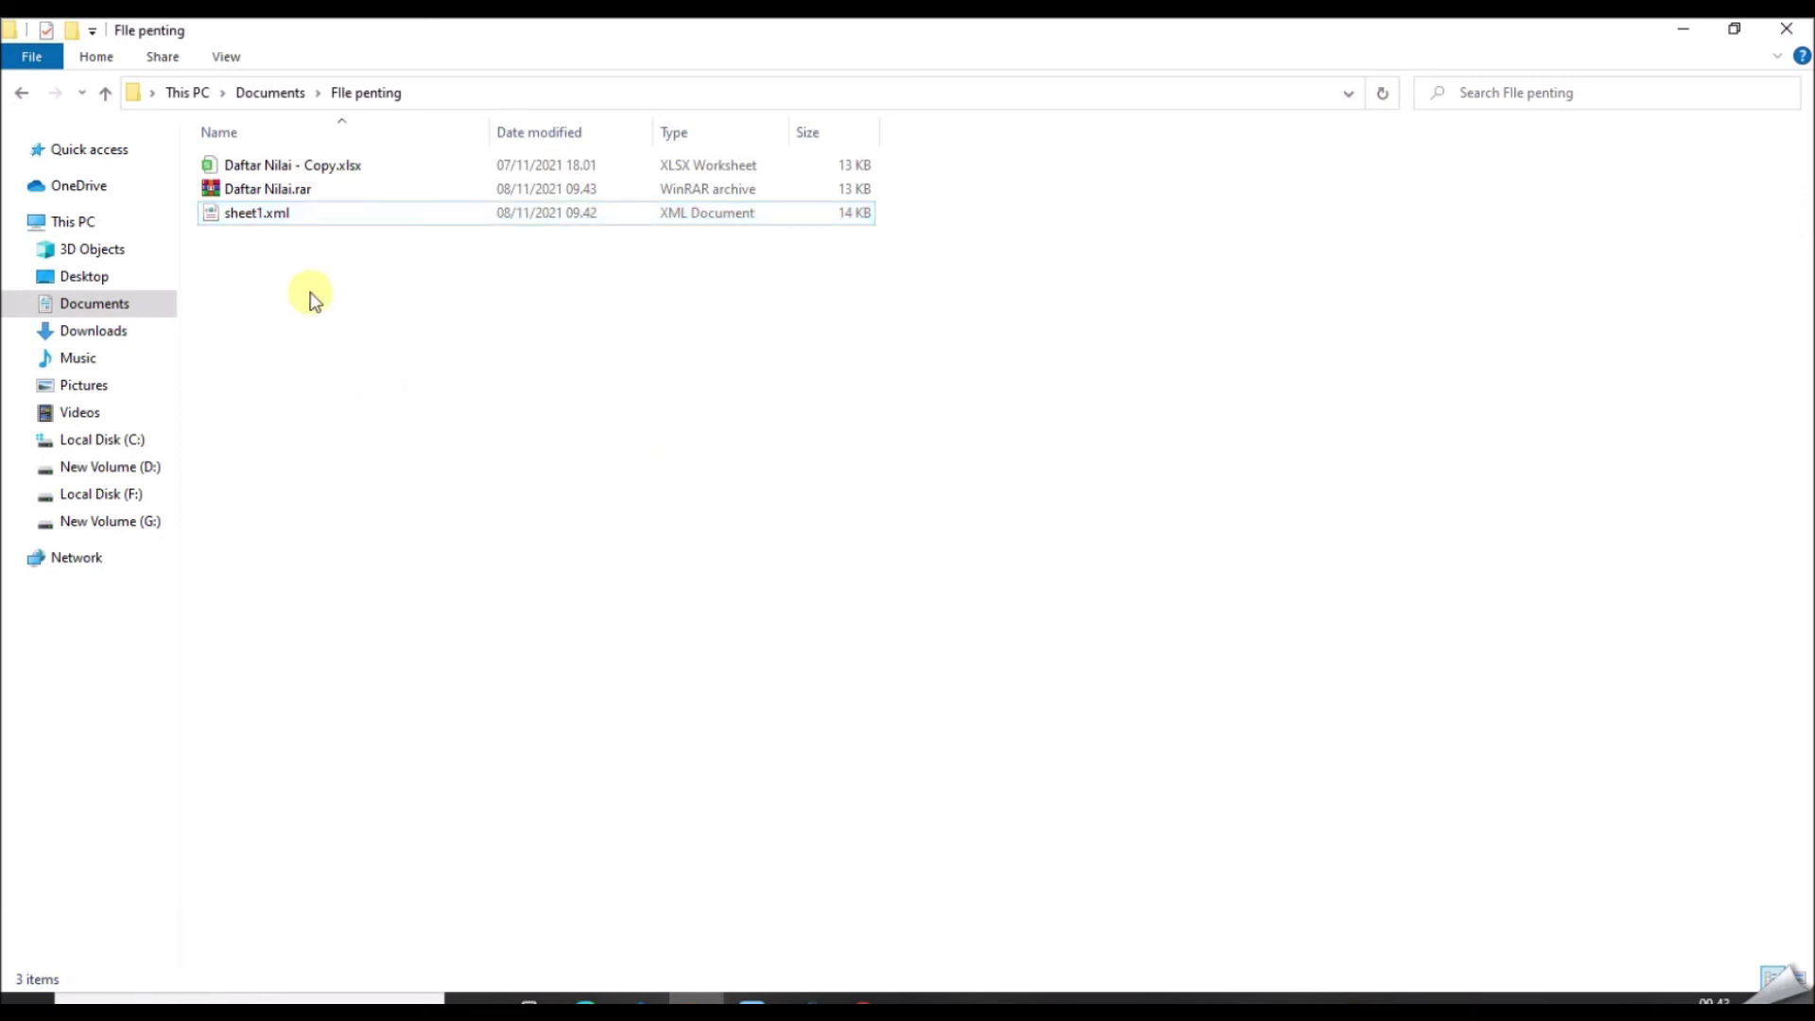
click(265, 189)
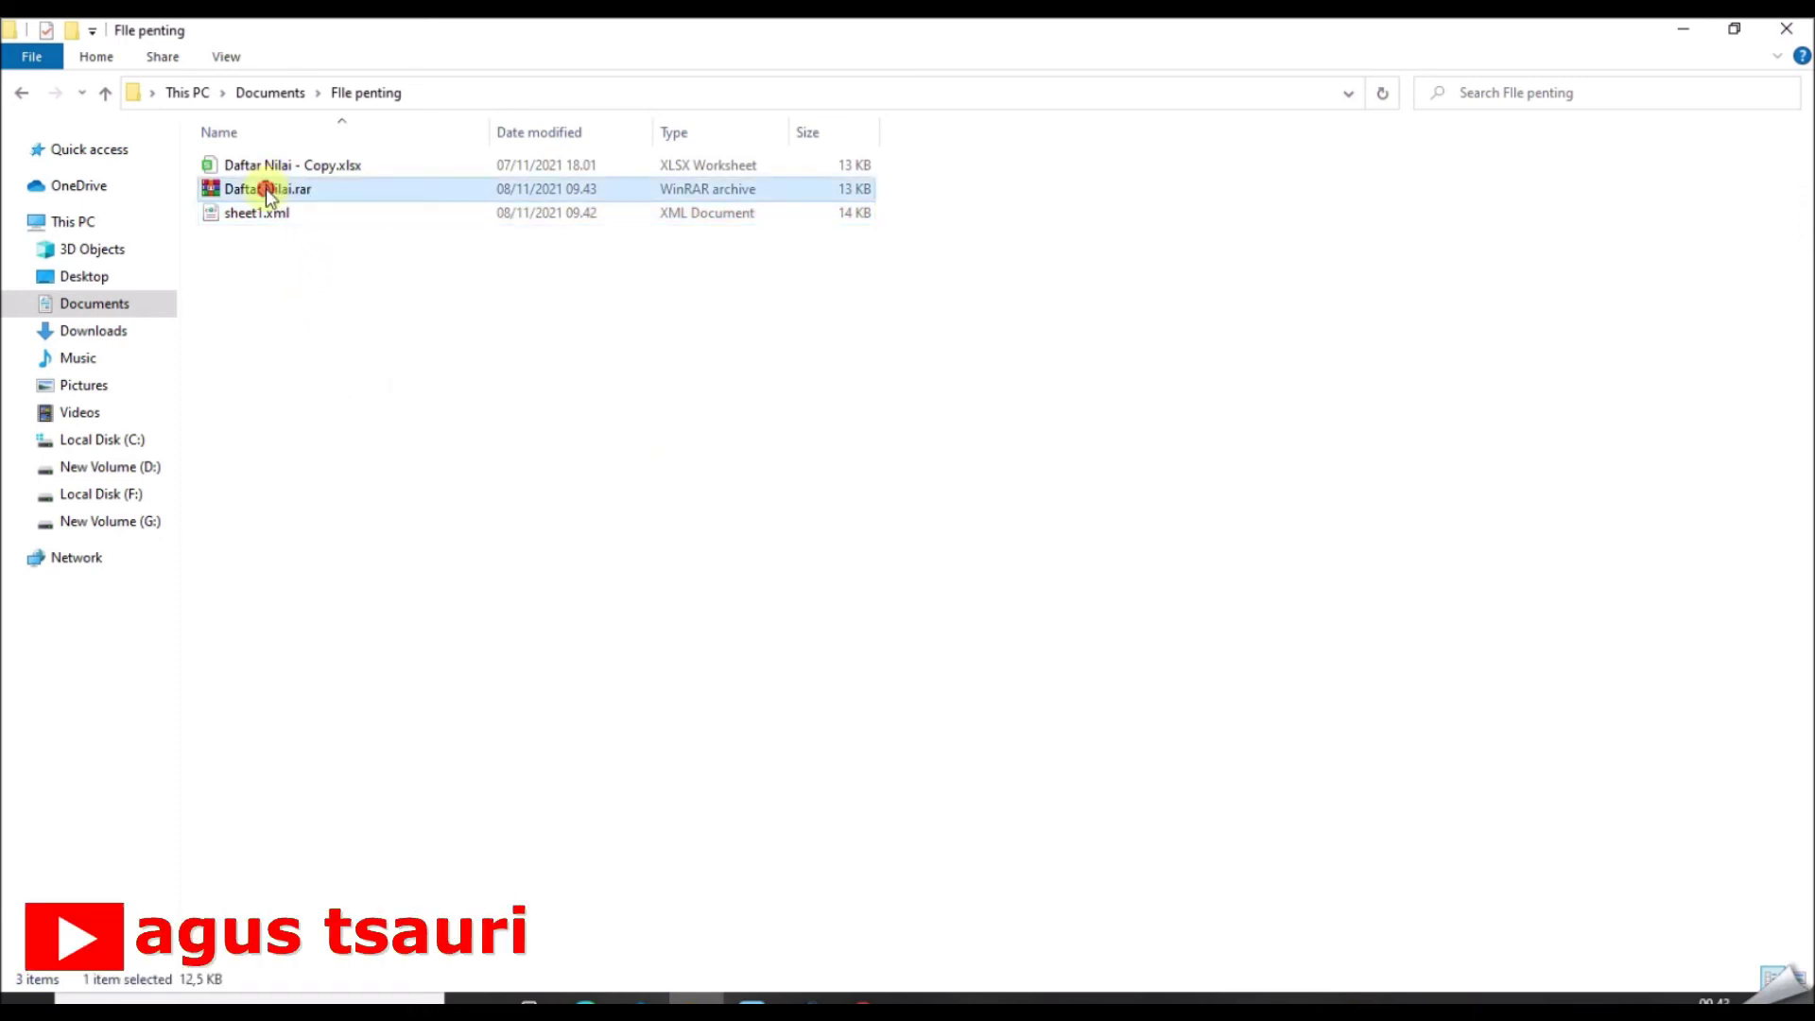
right_click(317, 189)
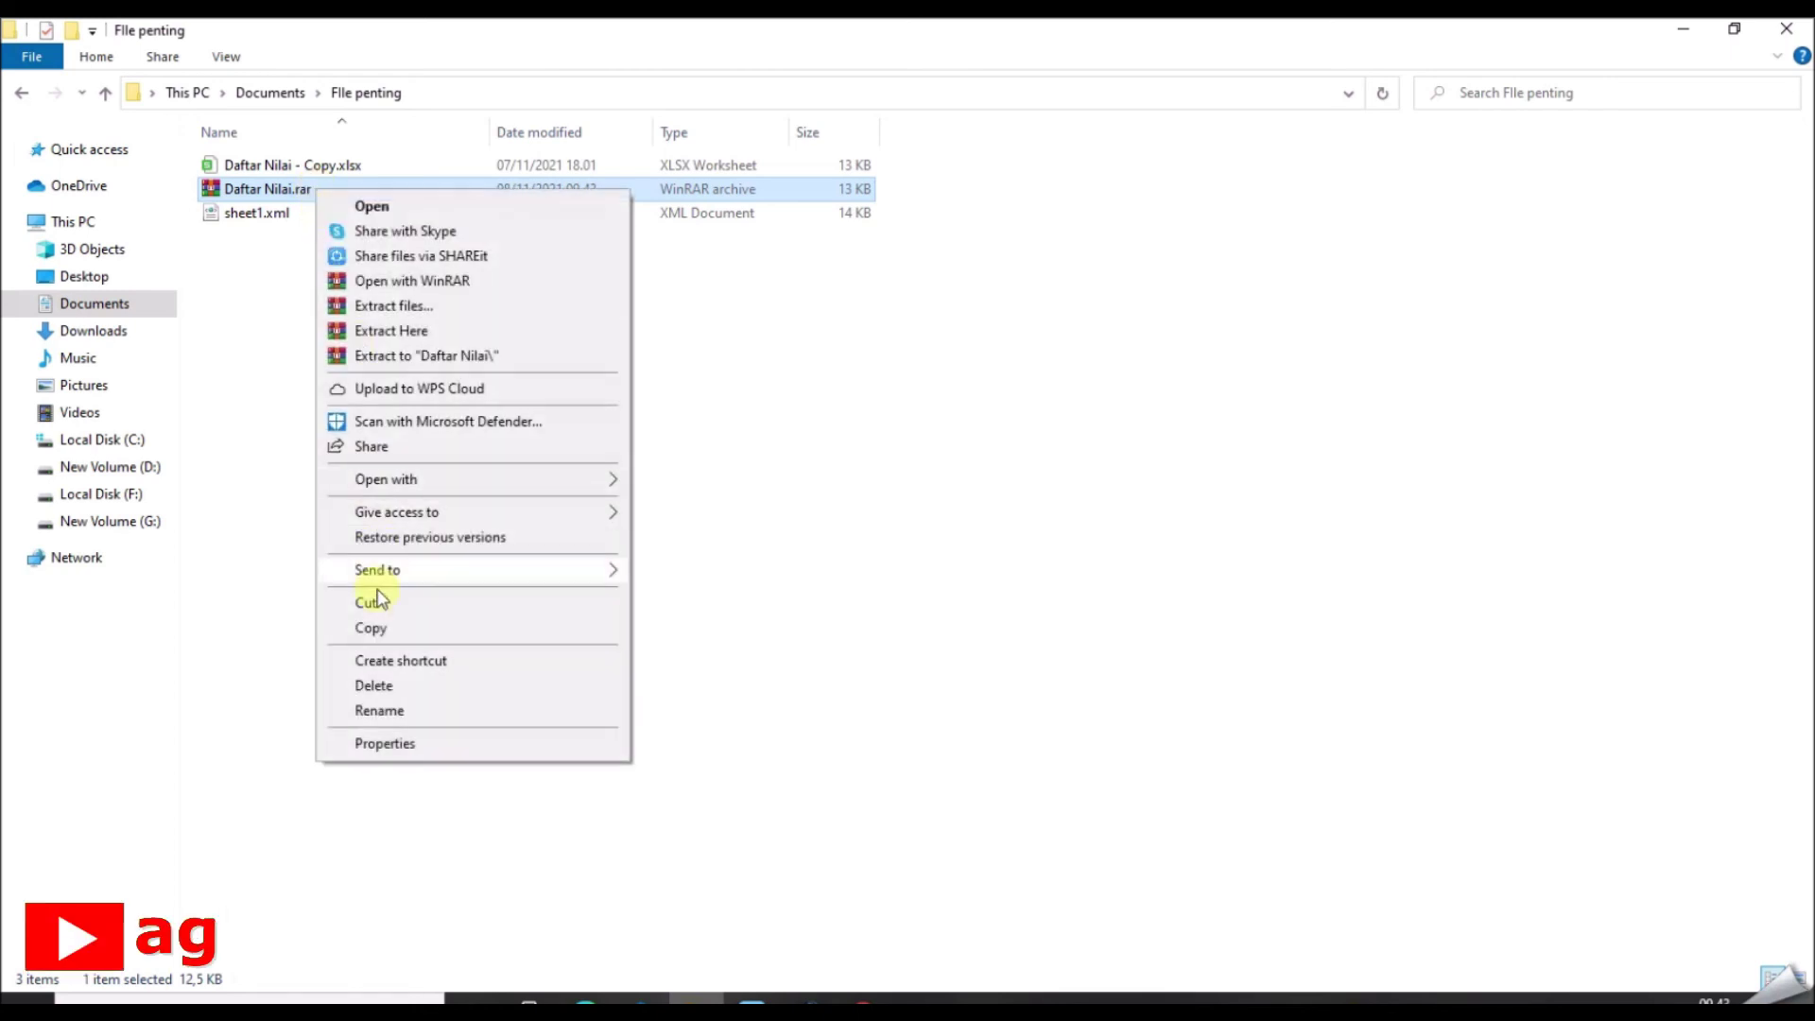
click(285, 187)
click(286, 187)
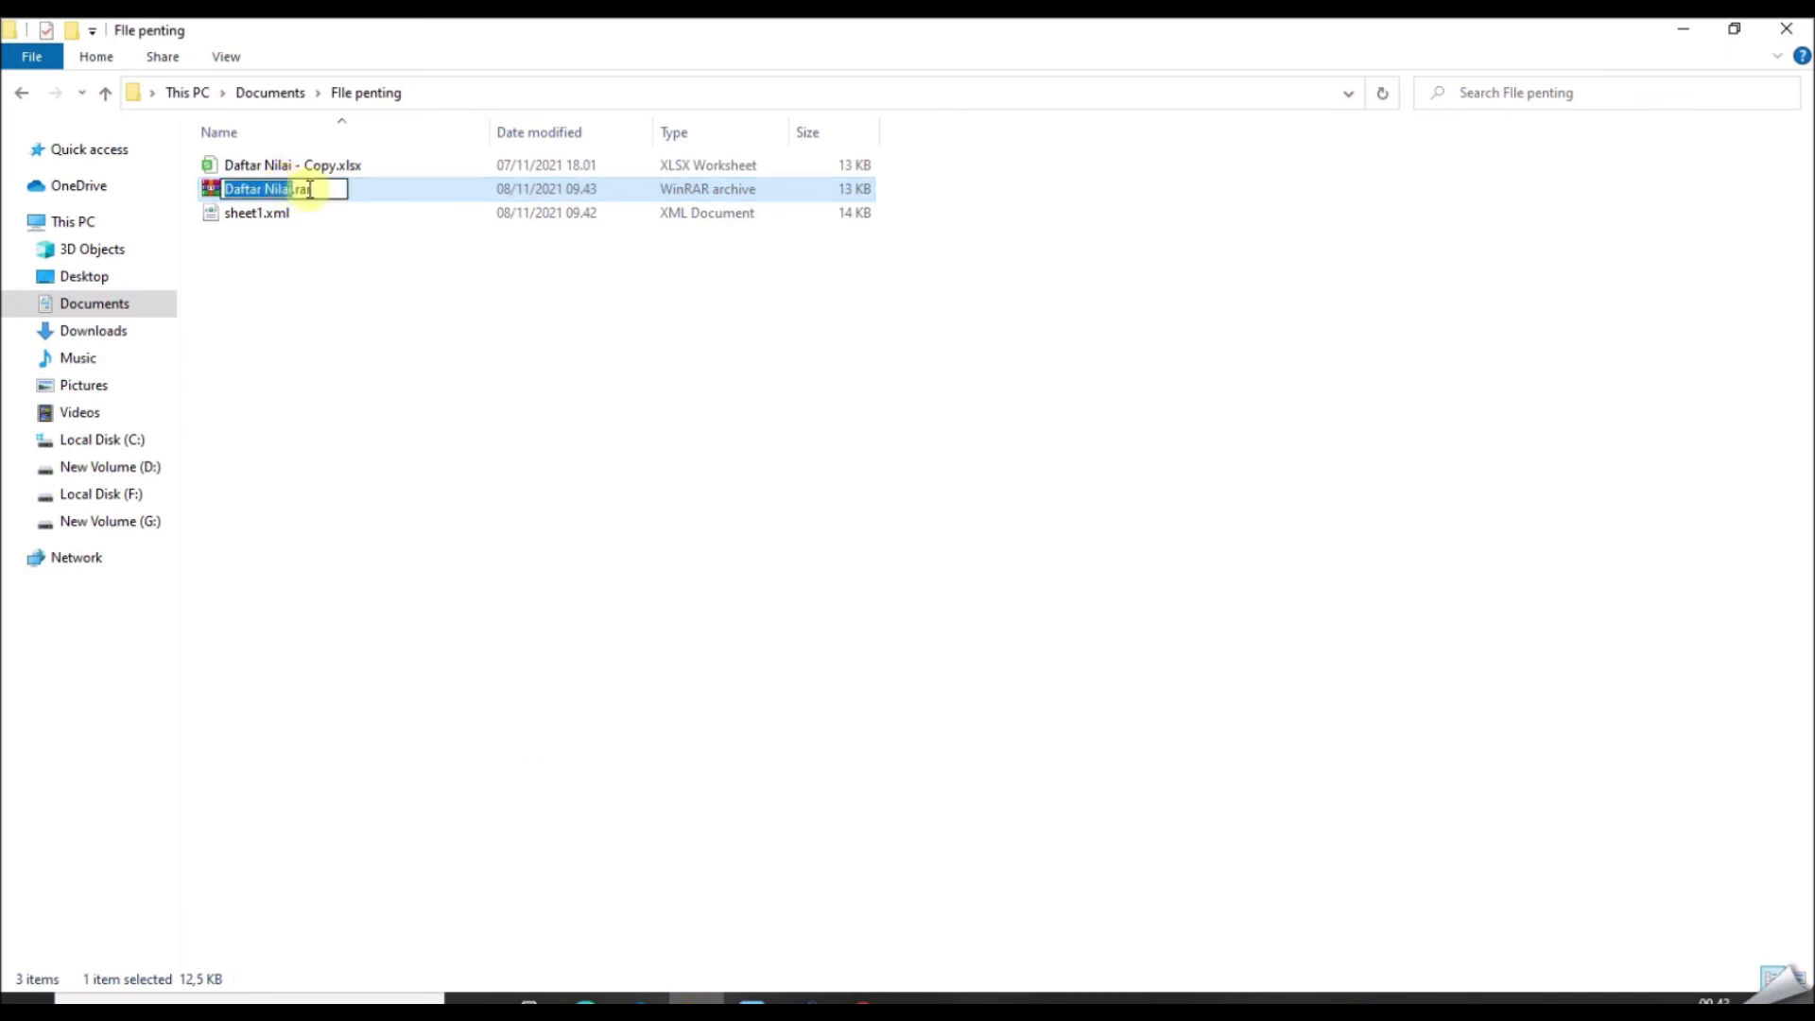
click(305, 191)
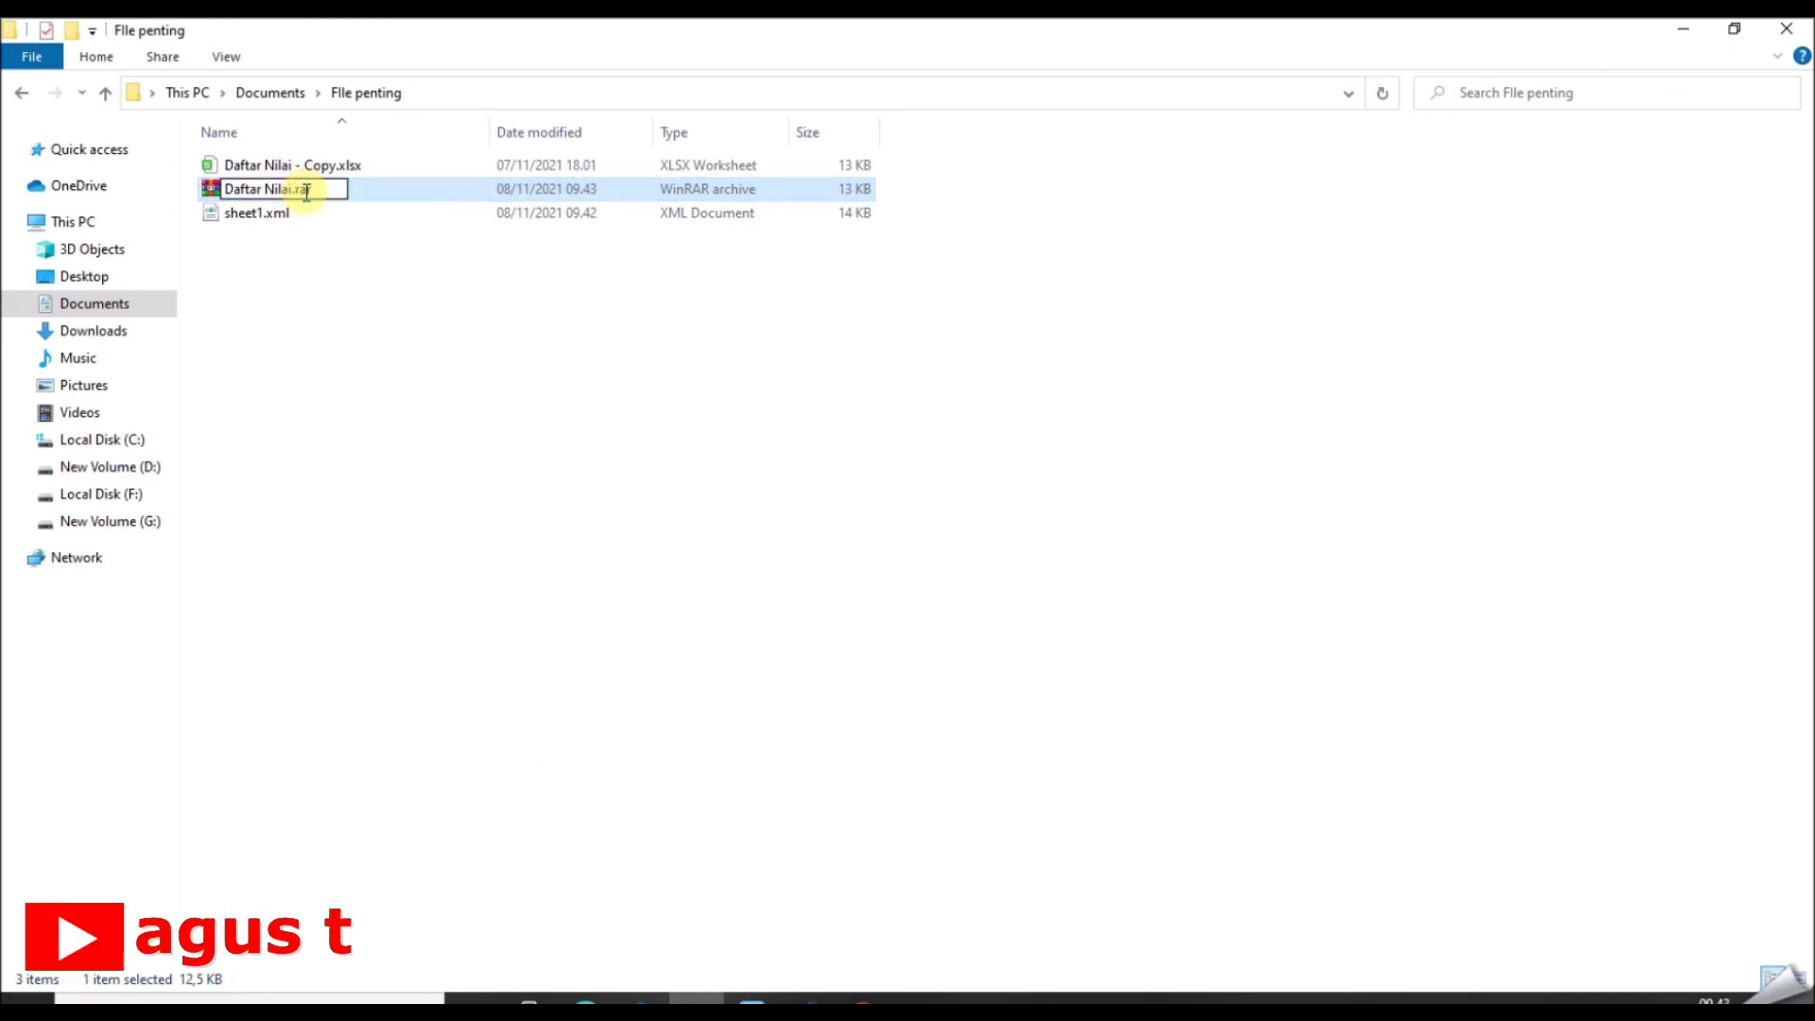
drag(296, 192, 320, 195)
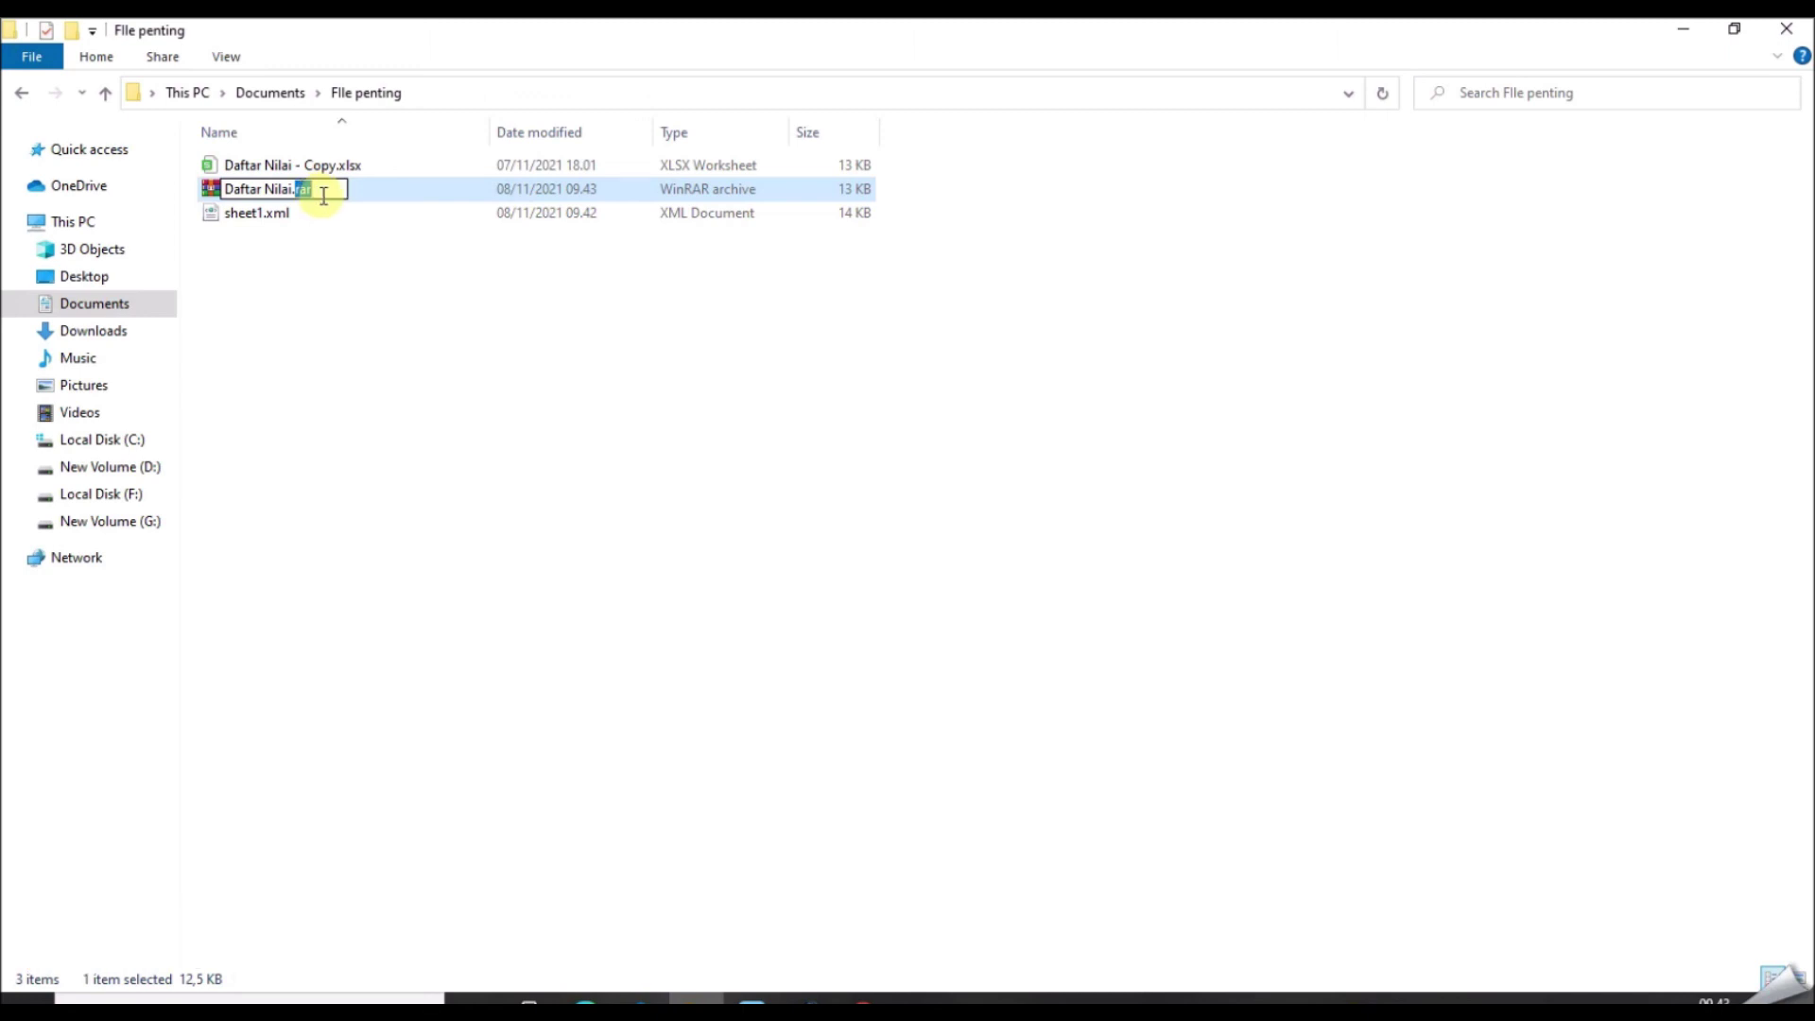
text(x)
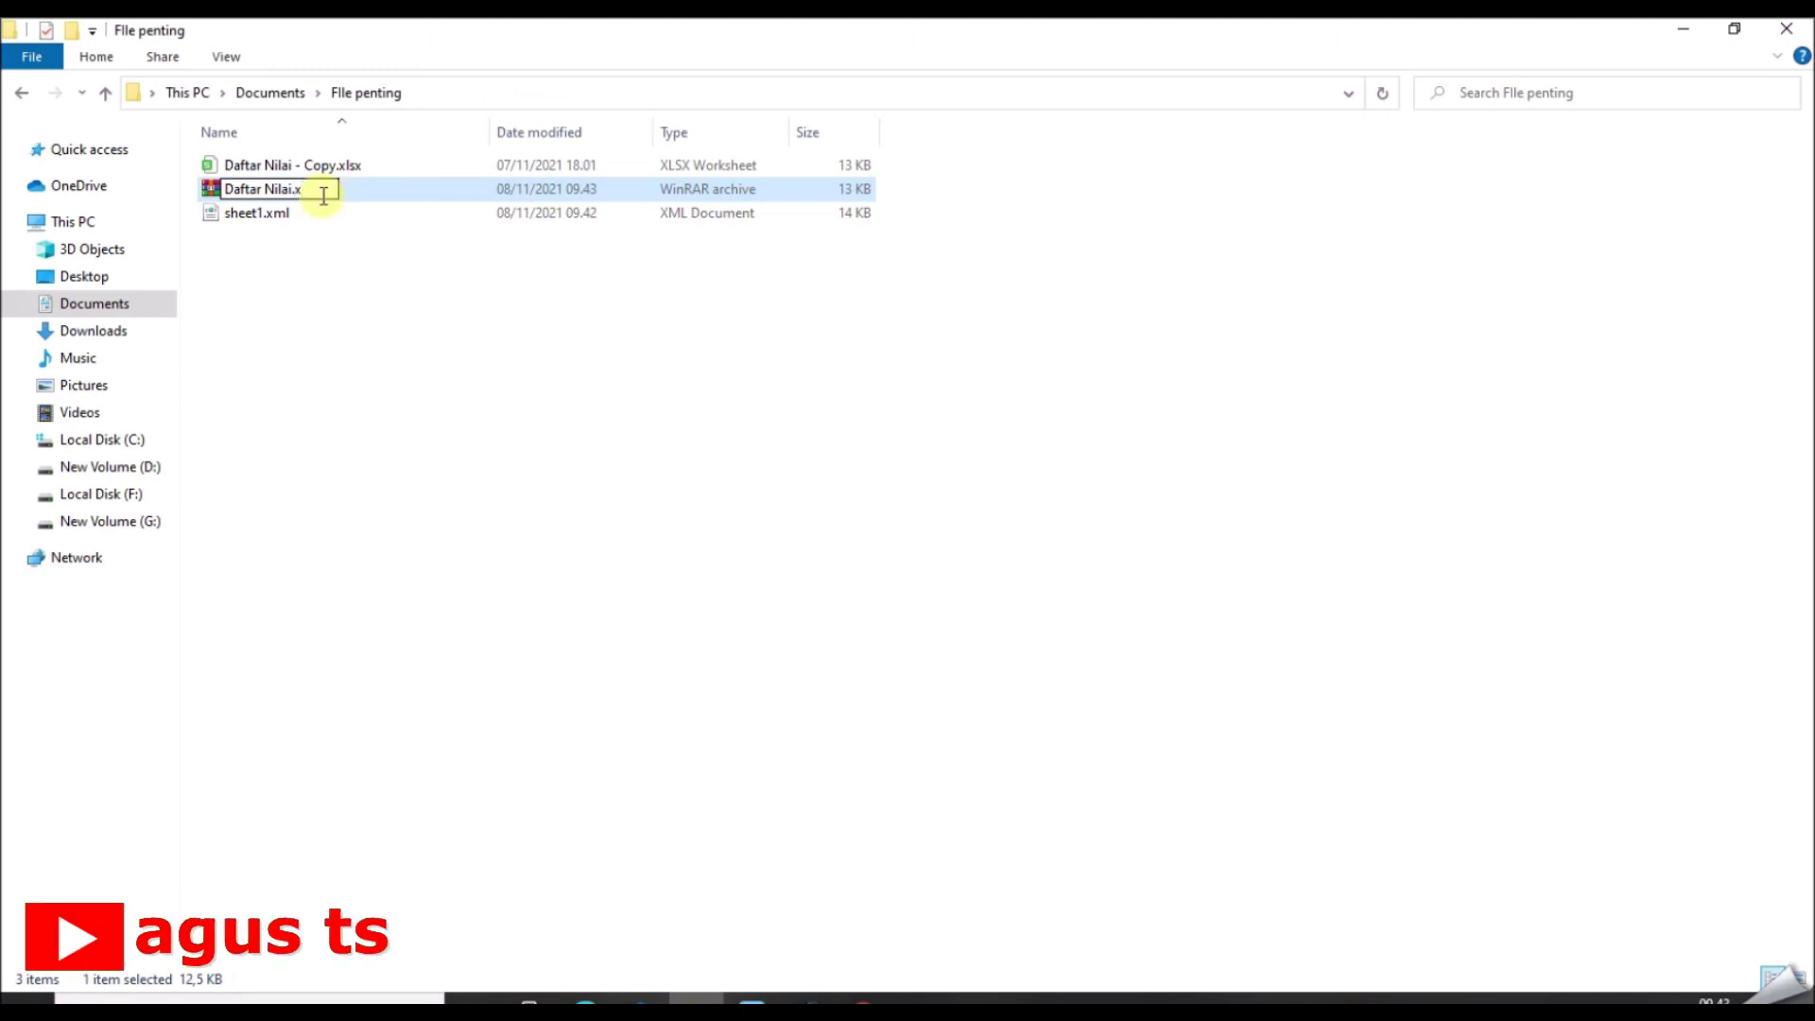
text(l)
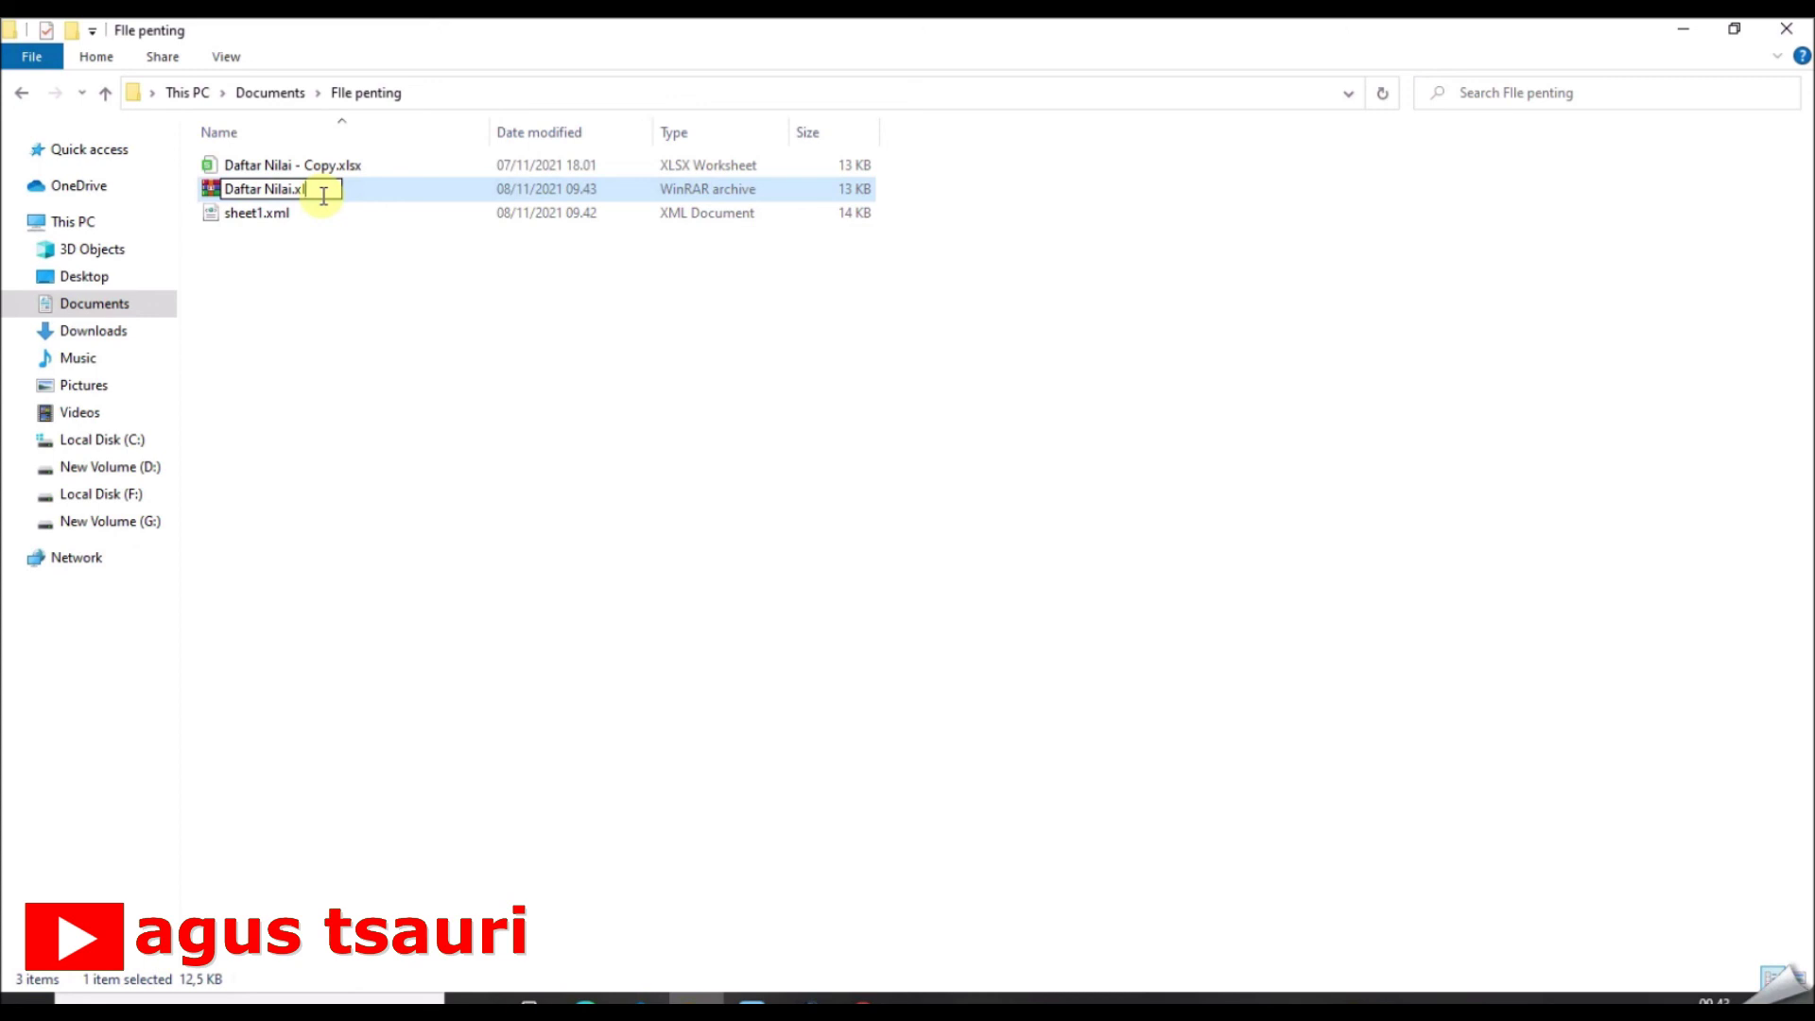
text(sx)
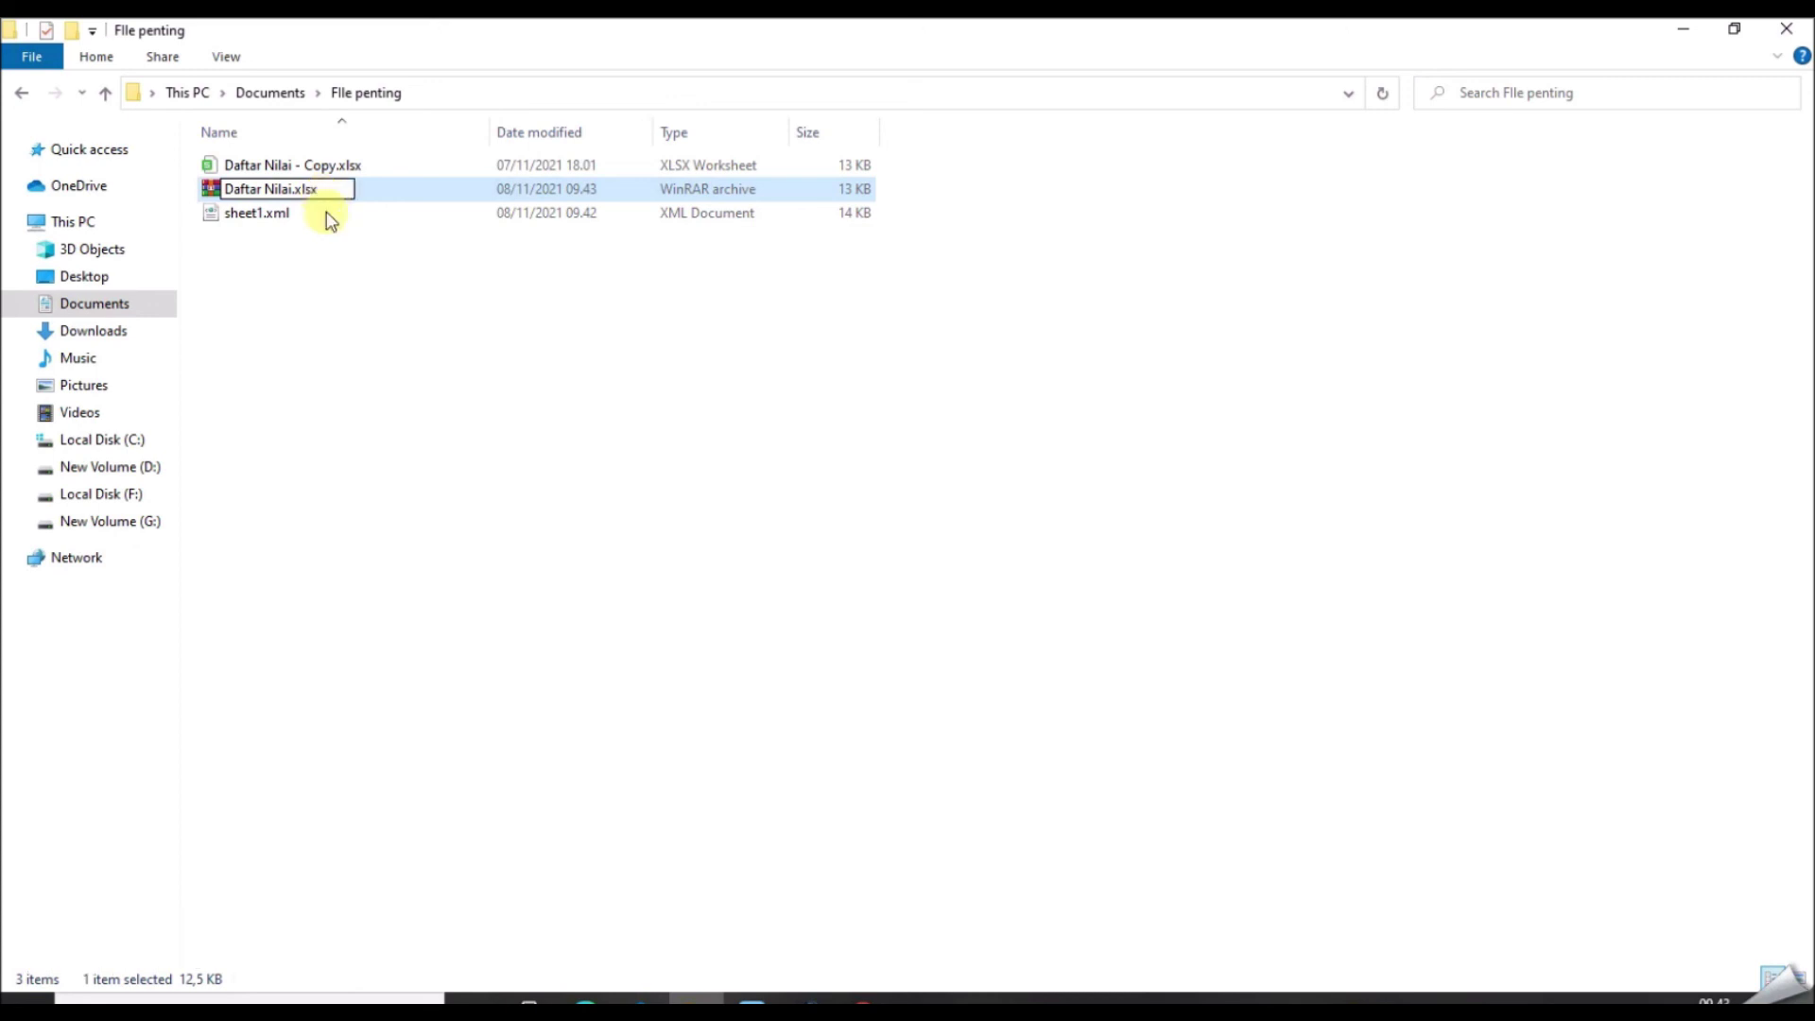
click(322, 274)
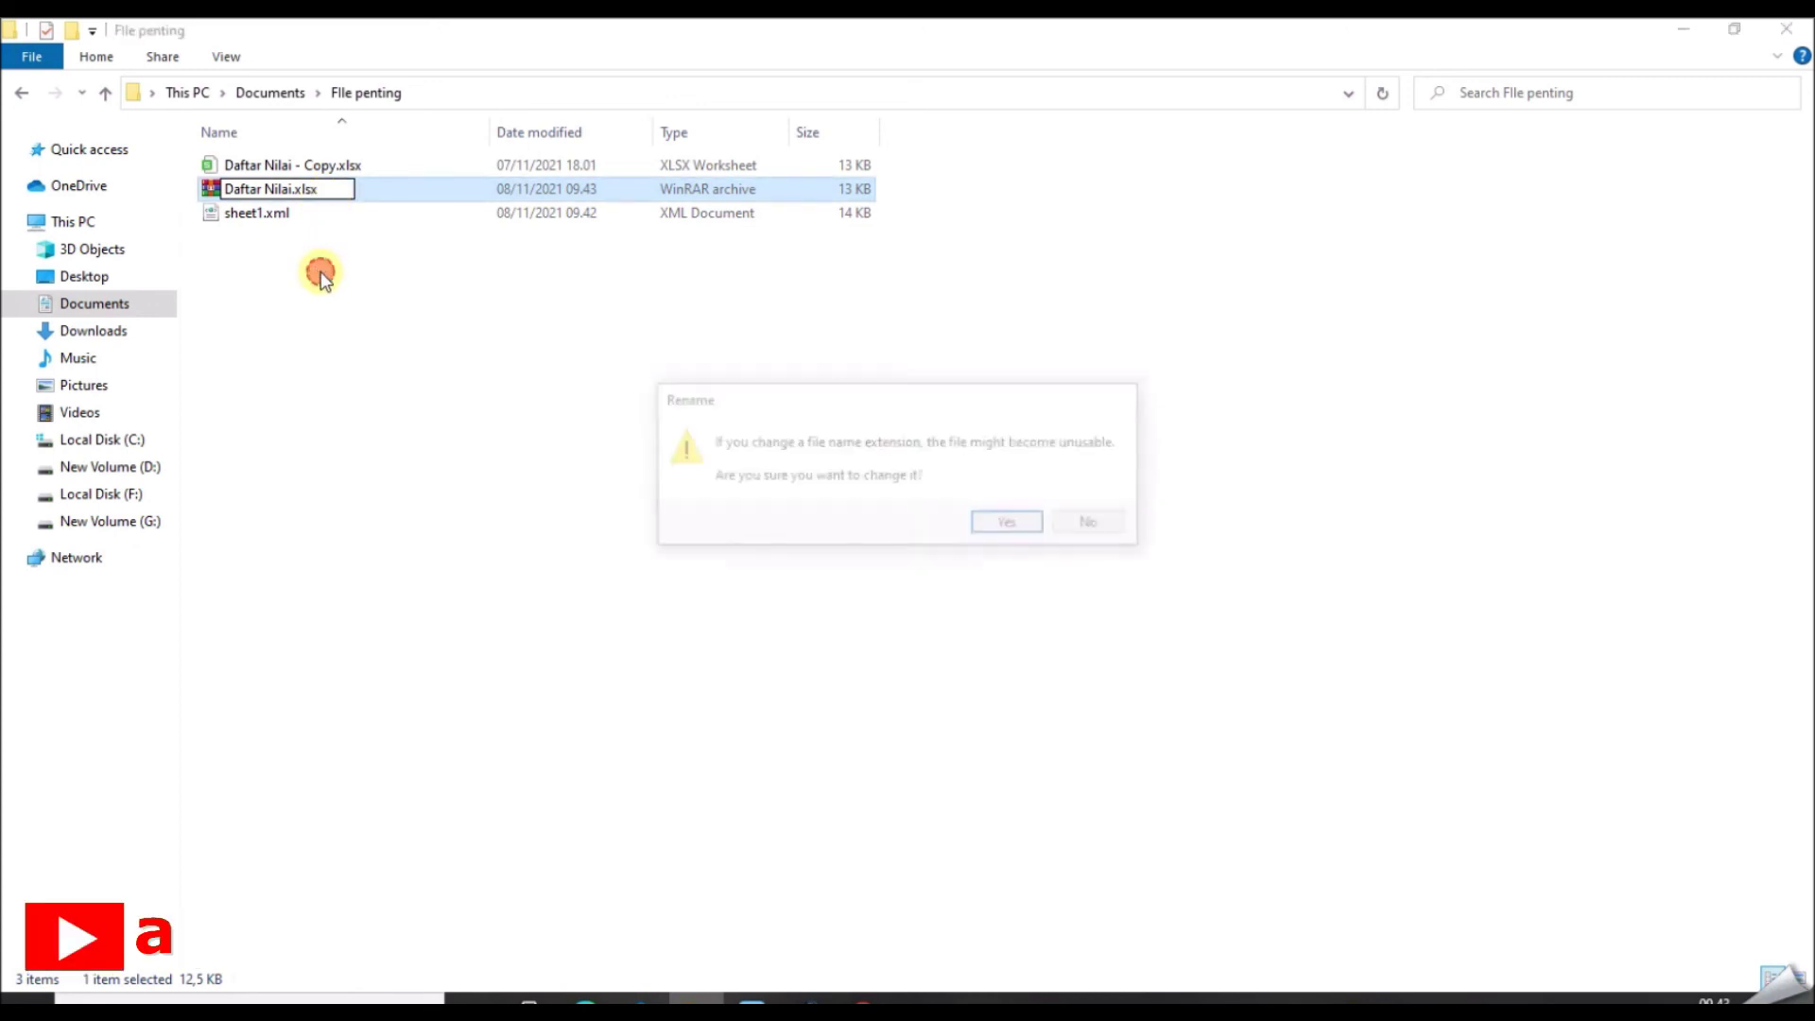
click(1003, 527)
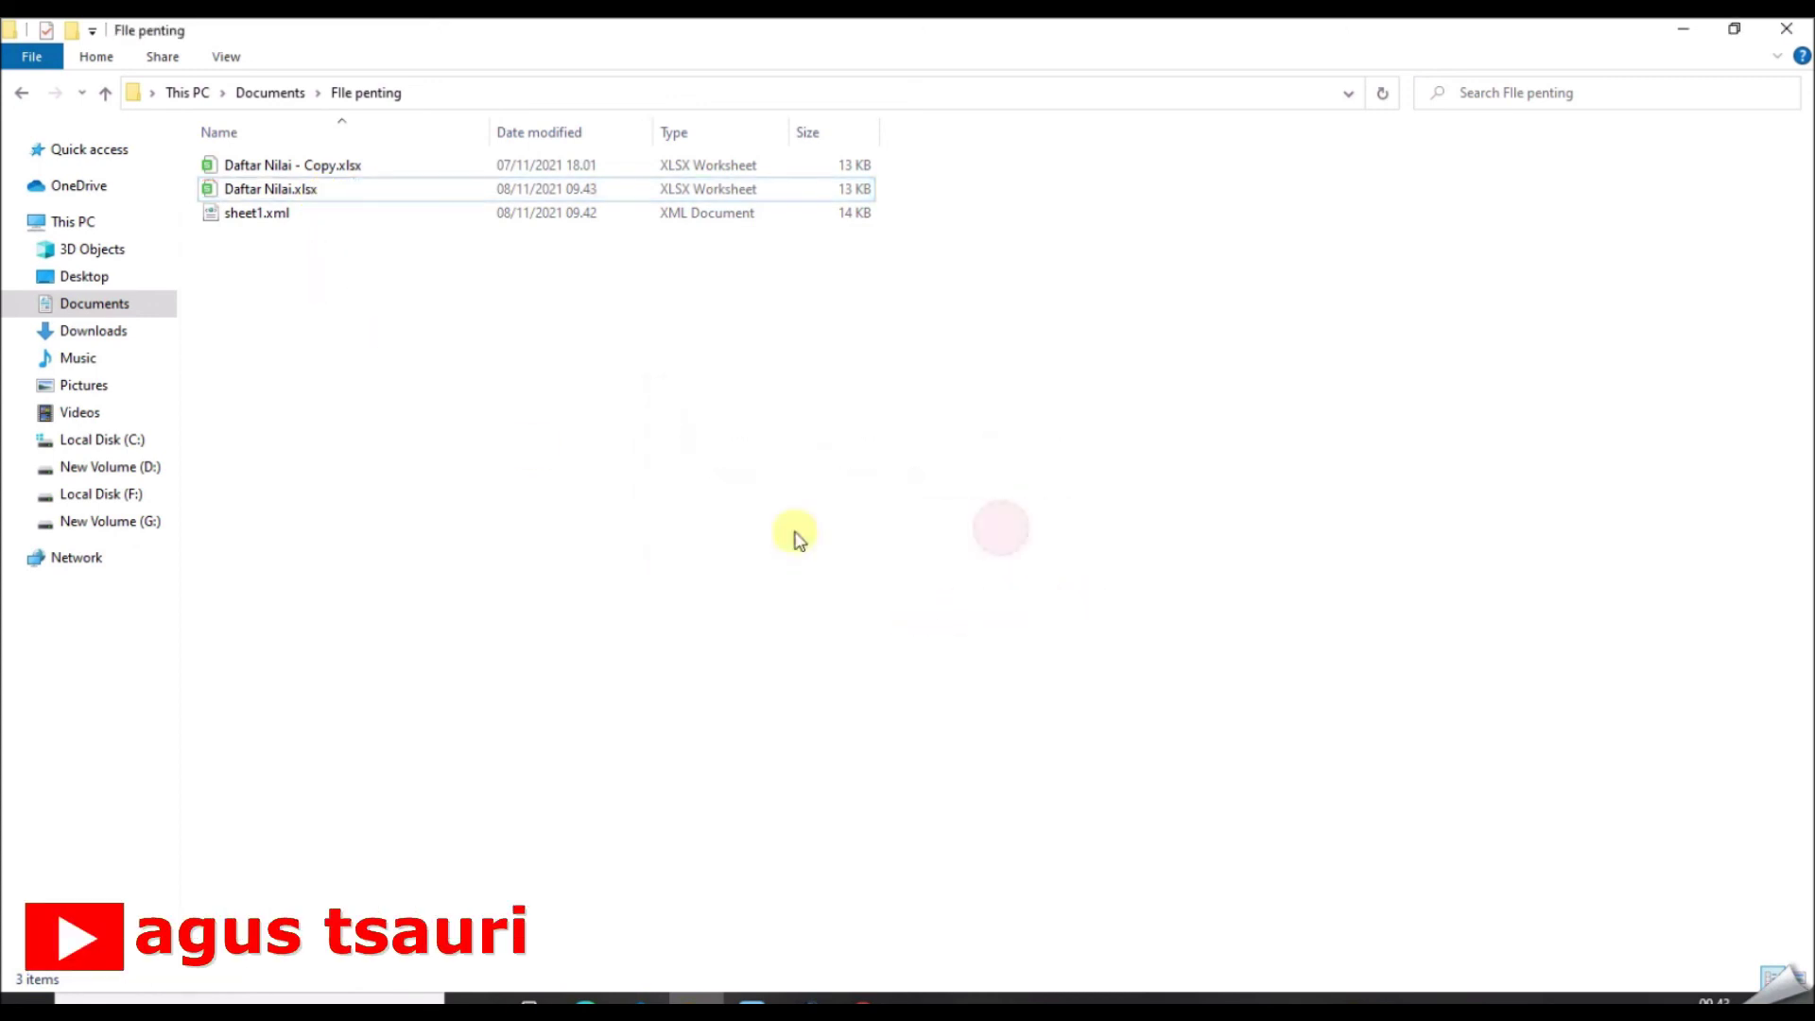
Step: Open Daftar Nilai.xlsx in WPS Office and test editing access on Sheet1 in the Nama and NISN cells and the average formula in R10
click(350, 190)
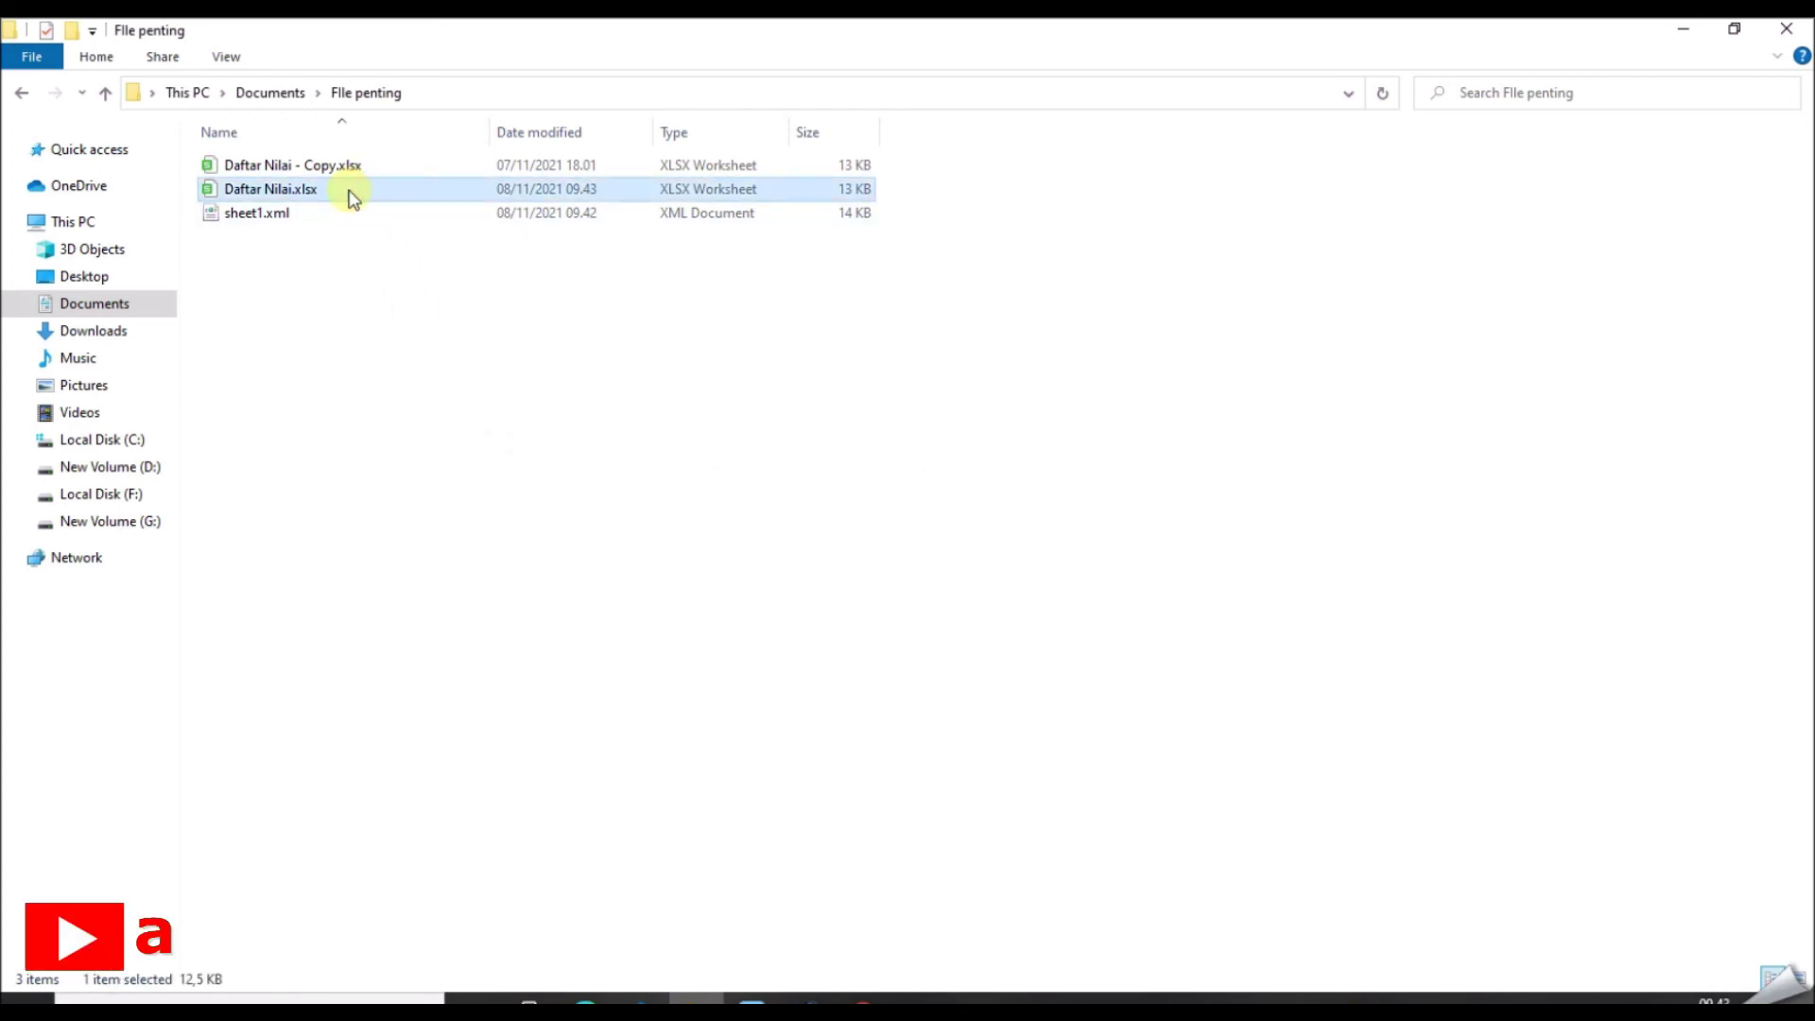
double_click(350, 192)
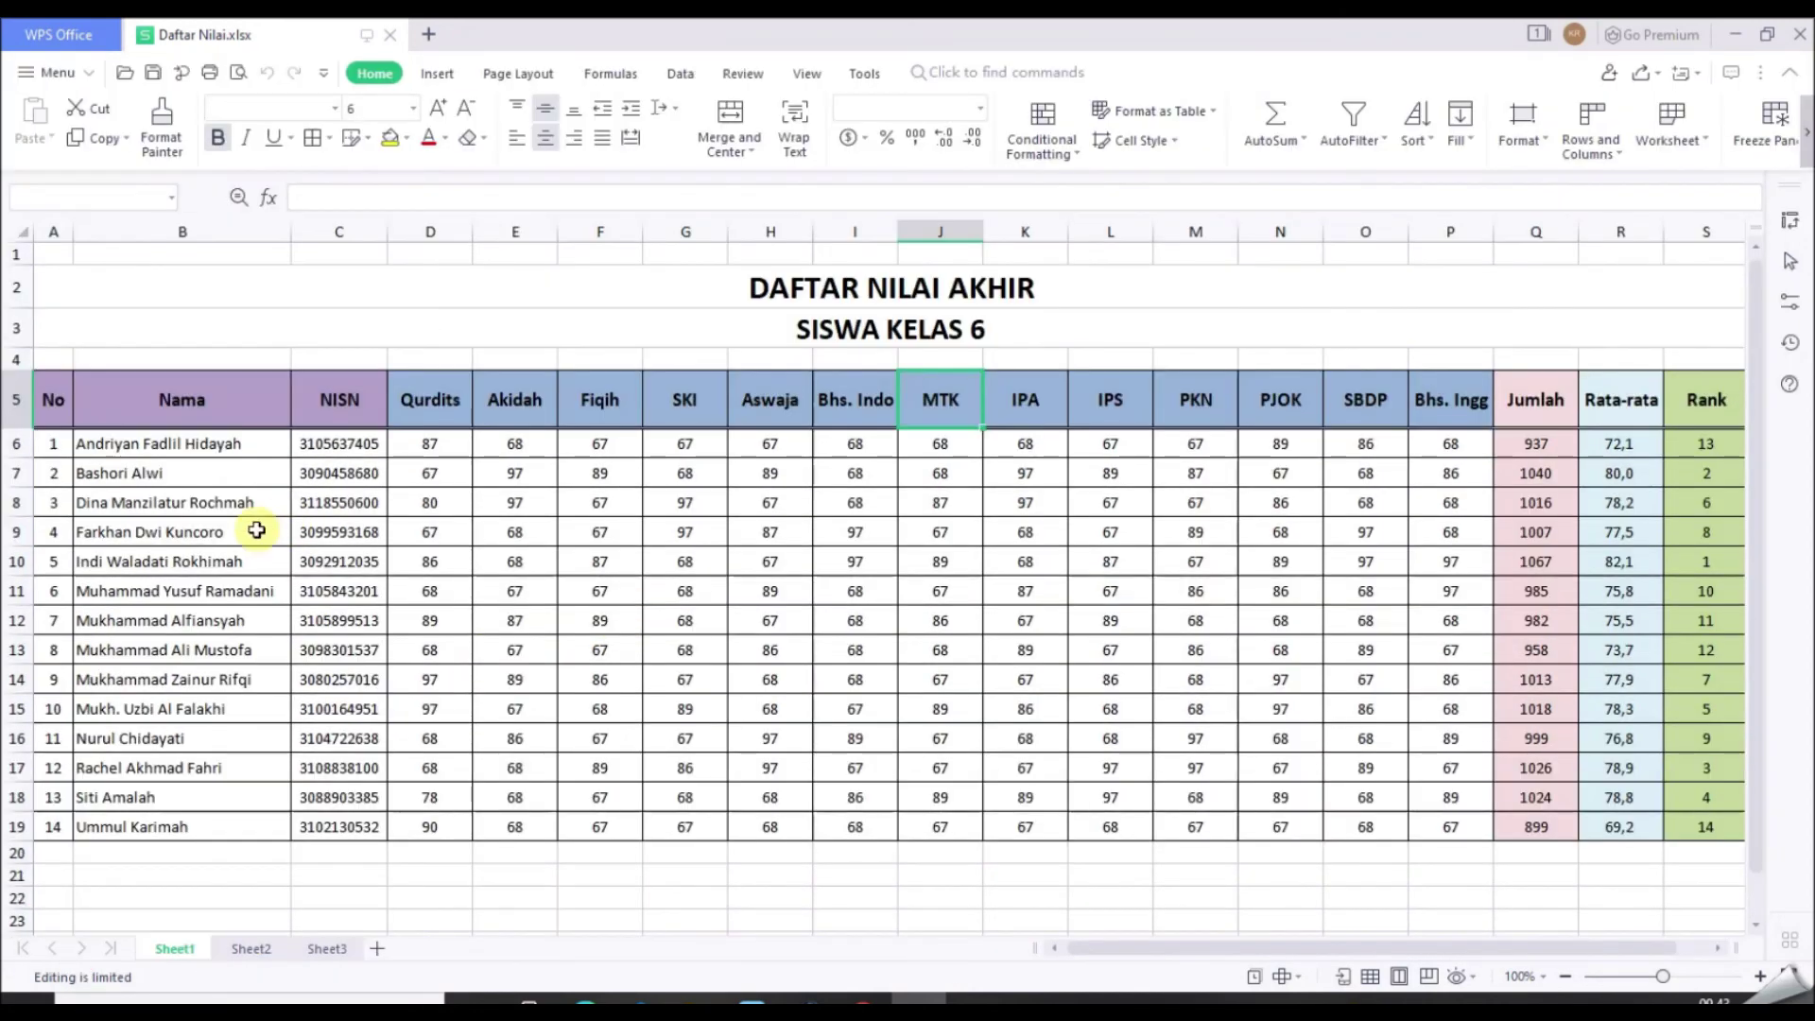
double_click(201, 482)
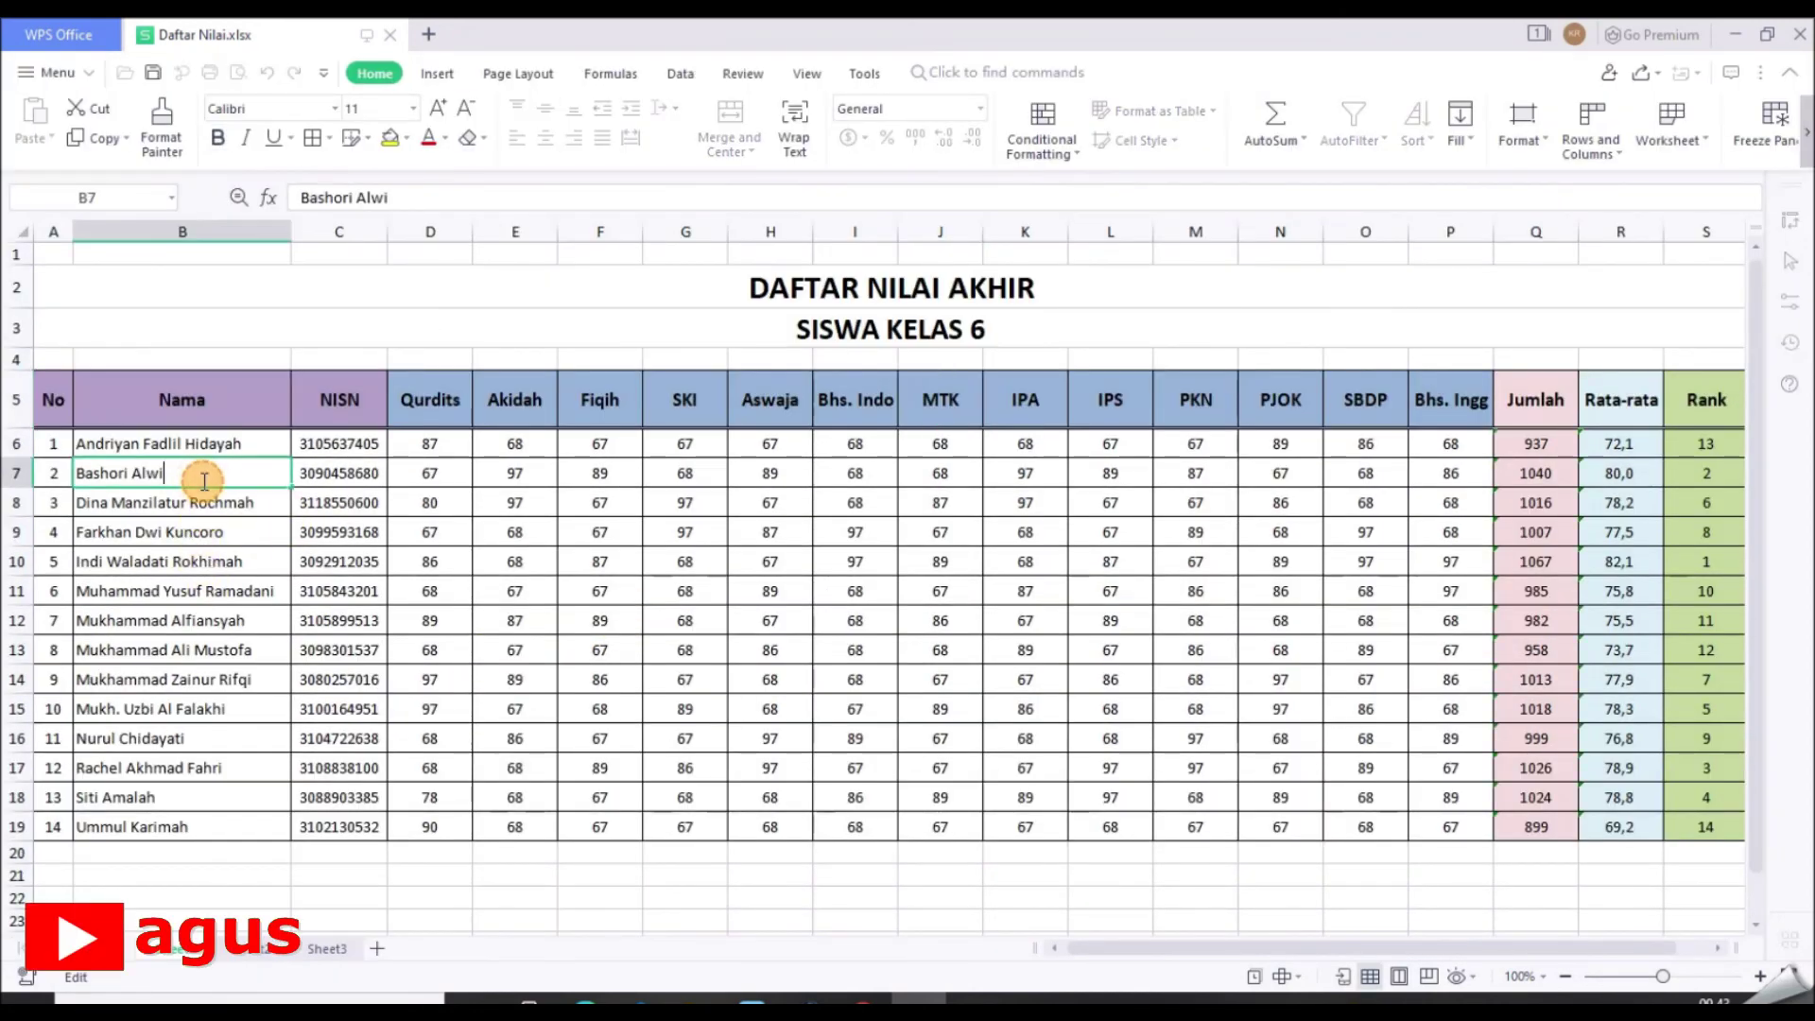
click(205, 502)
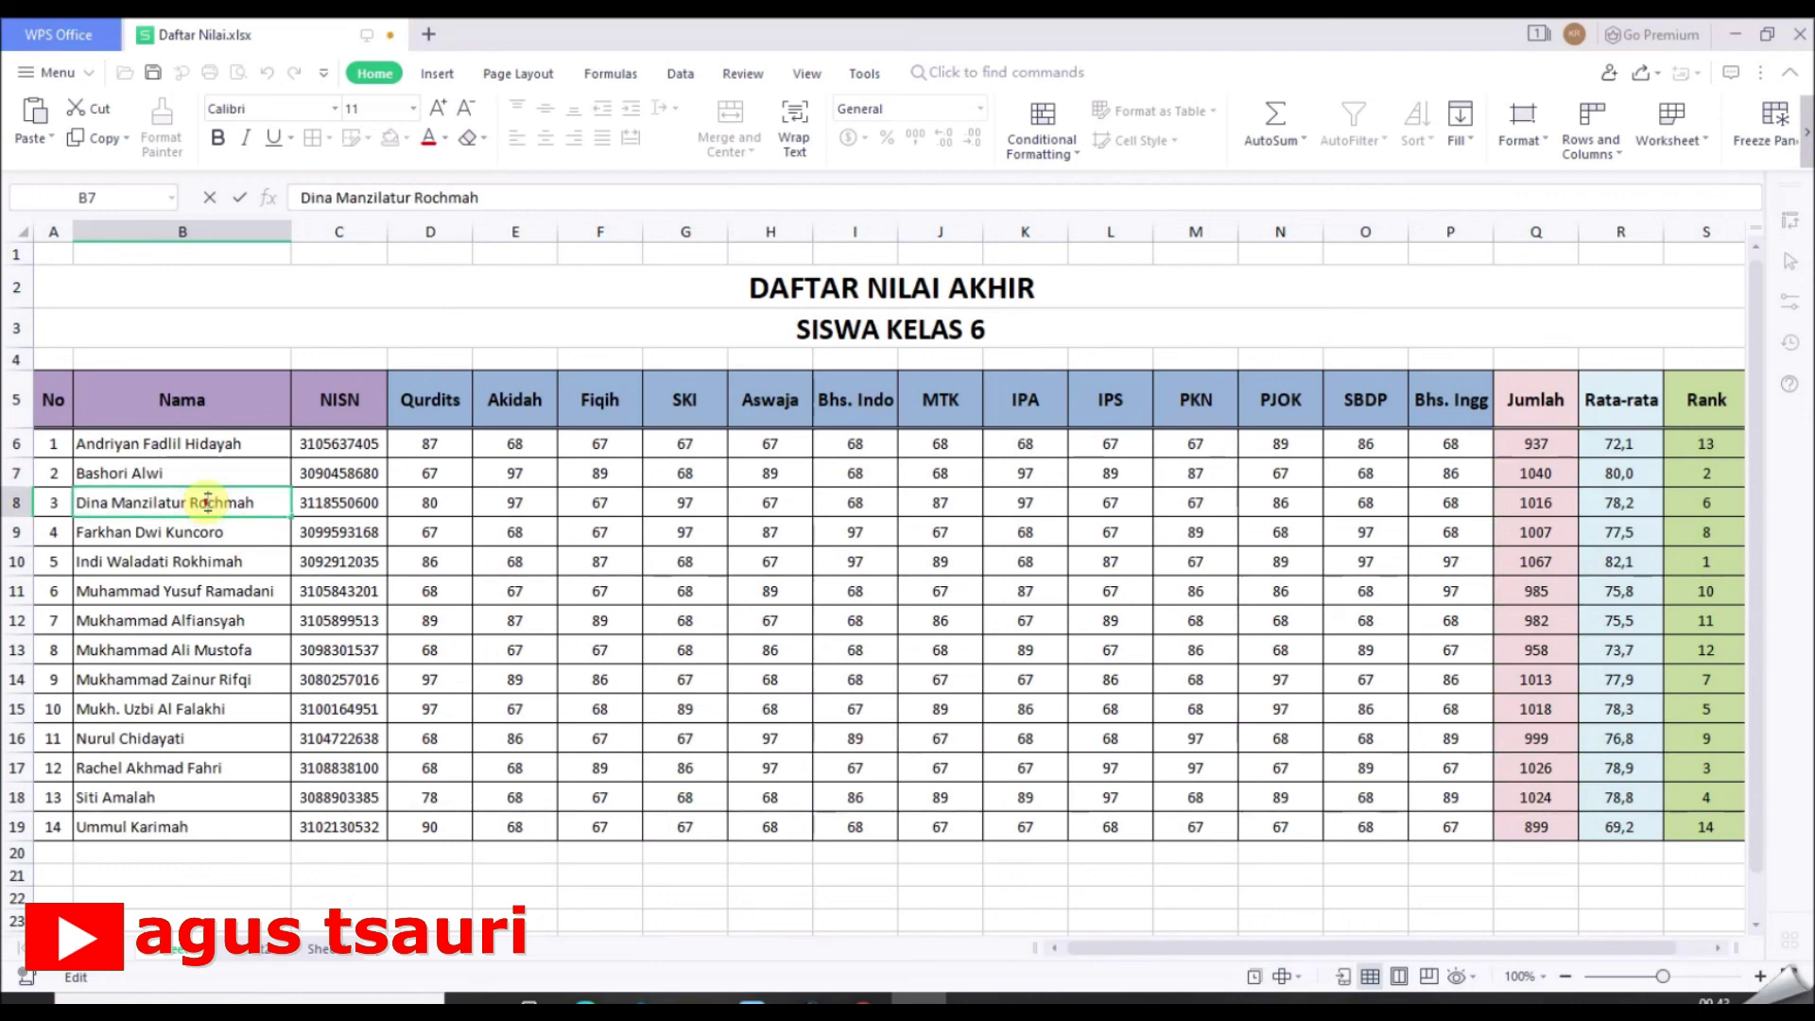
click(225, 533)
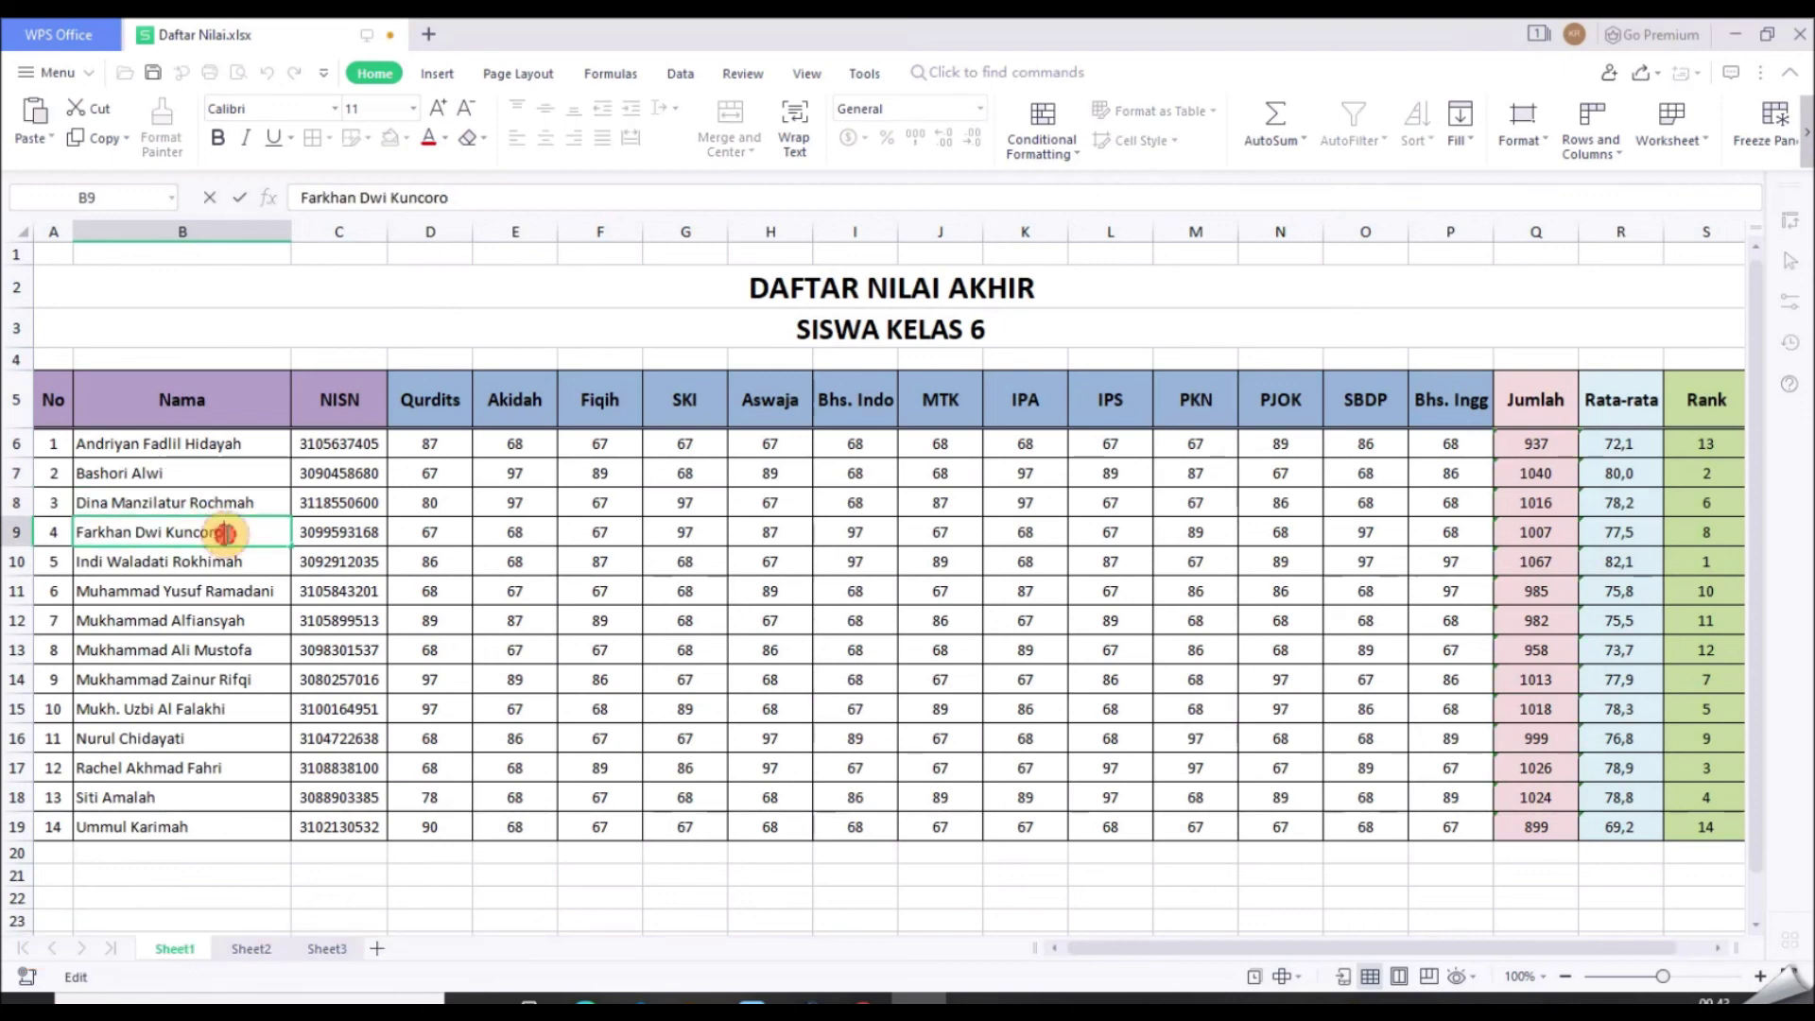
click(344, 531)
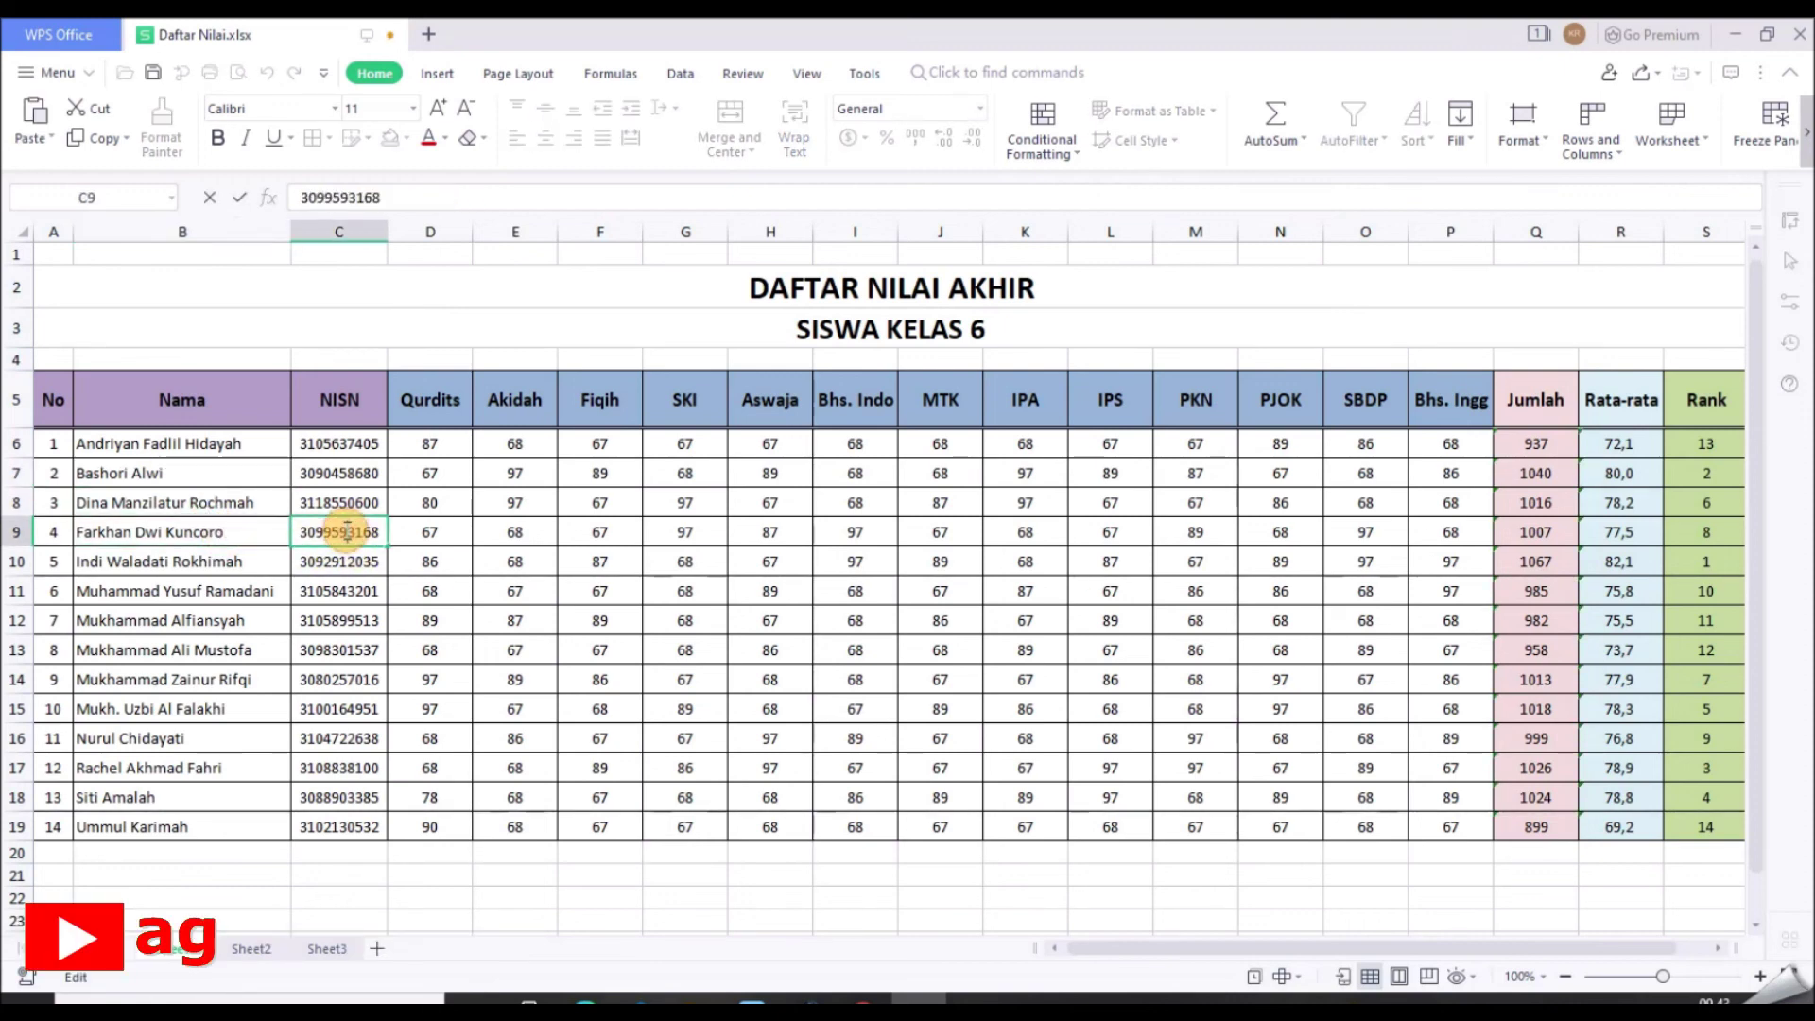
click(518, 525)
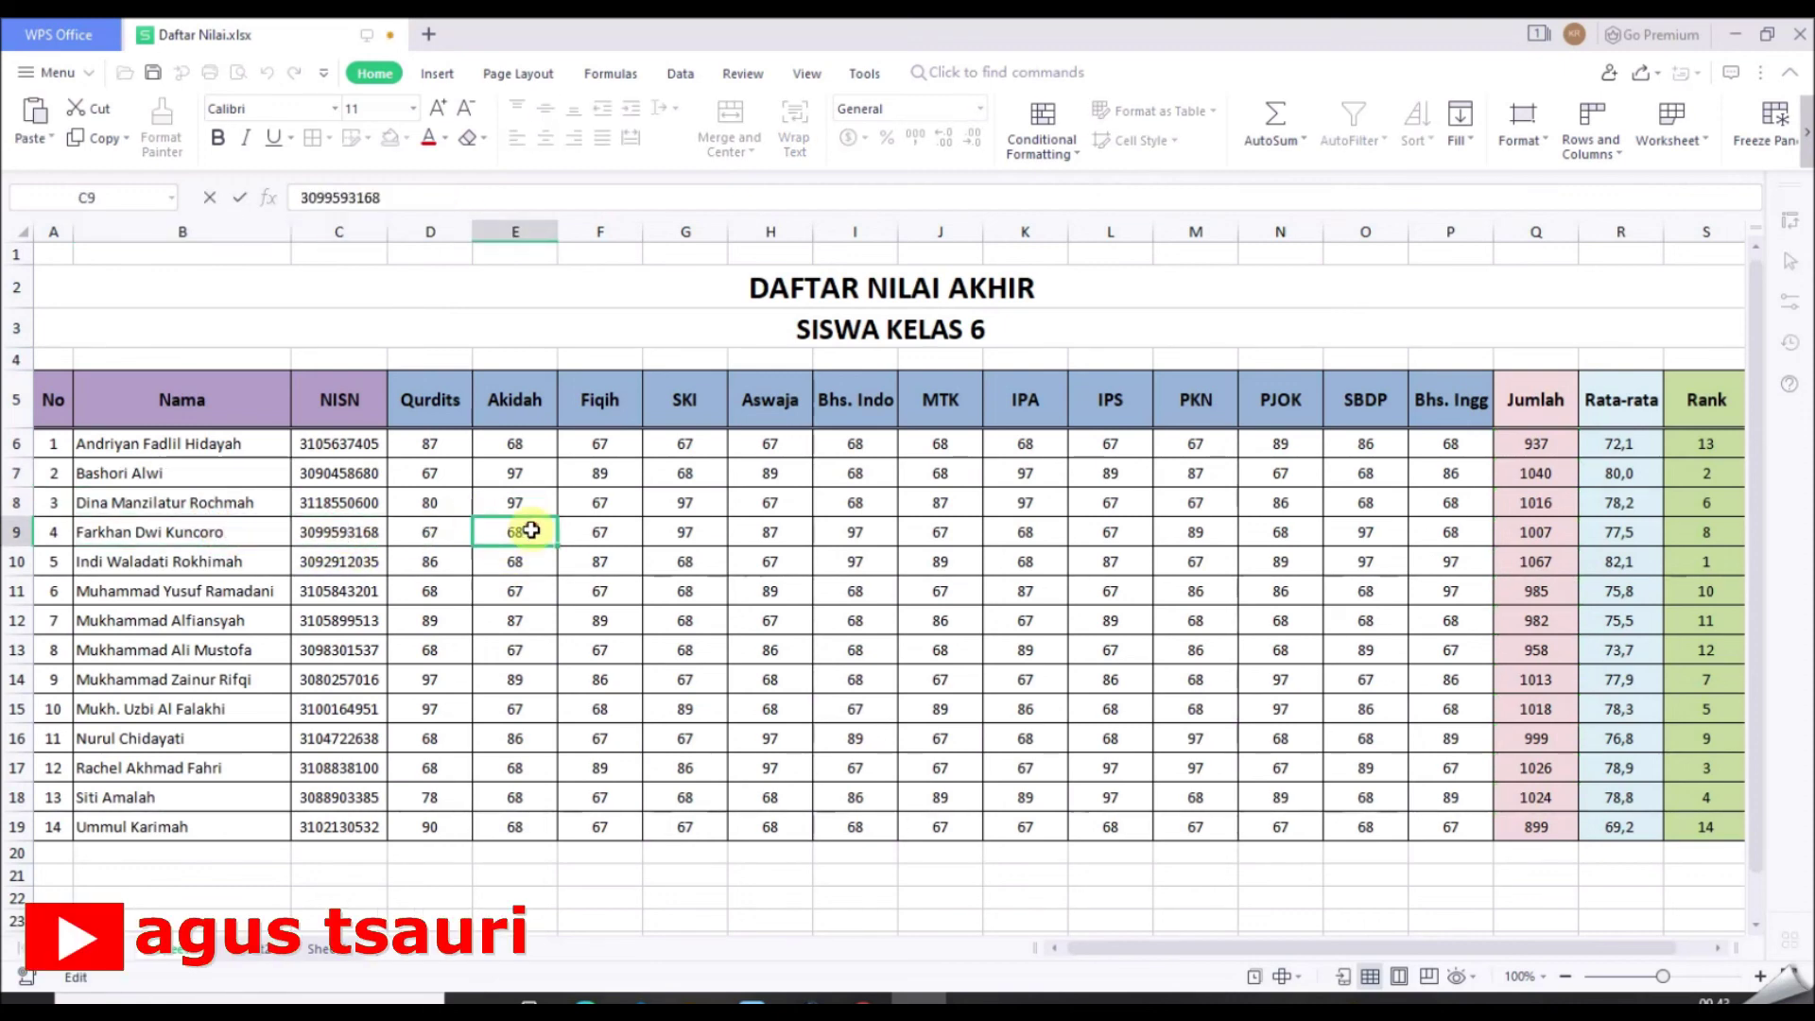
double_click(1624, 563)
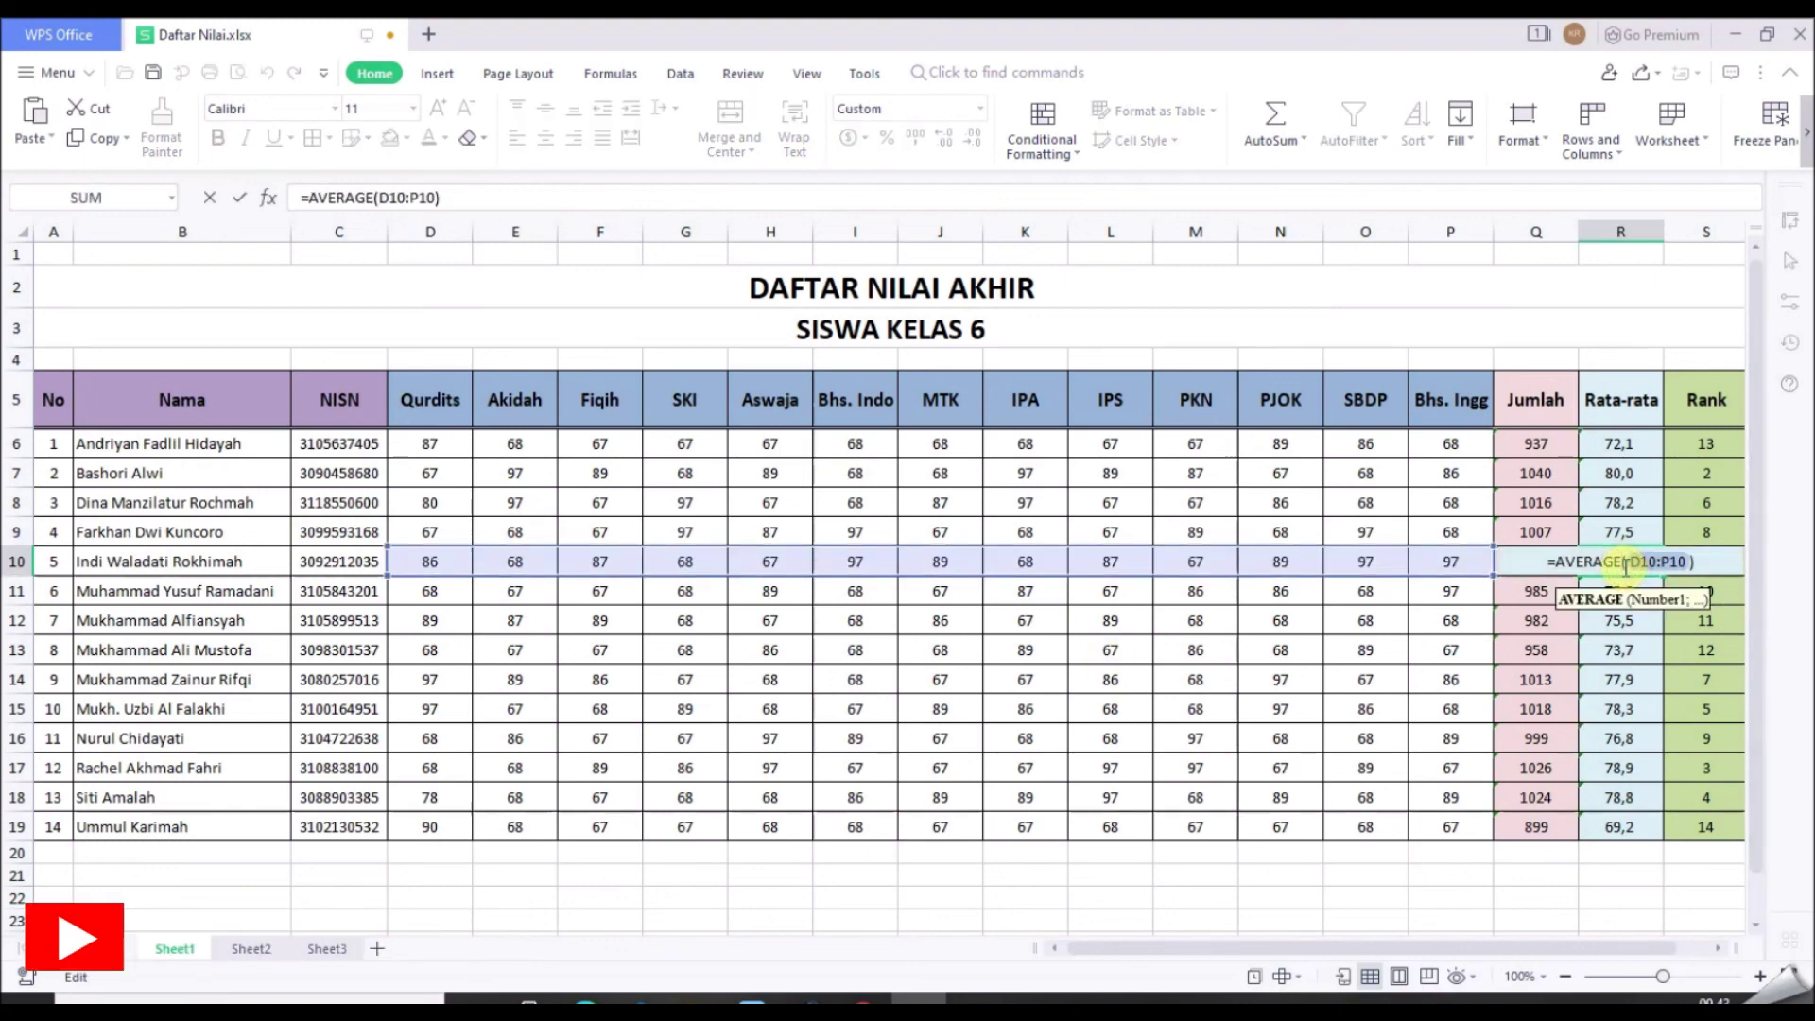
key(Return)
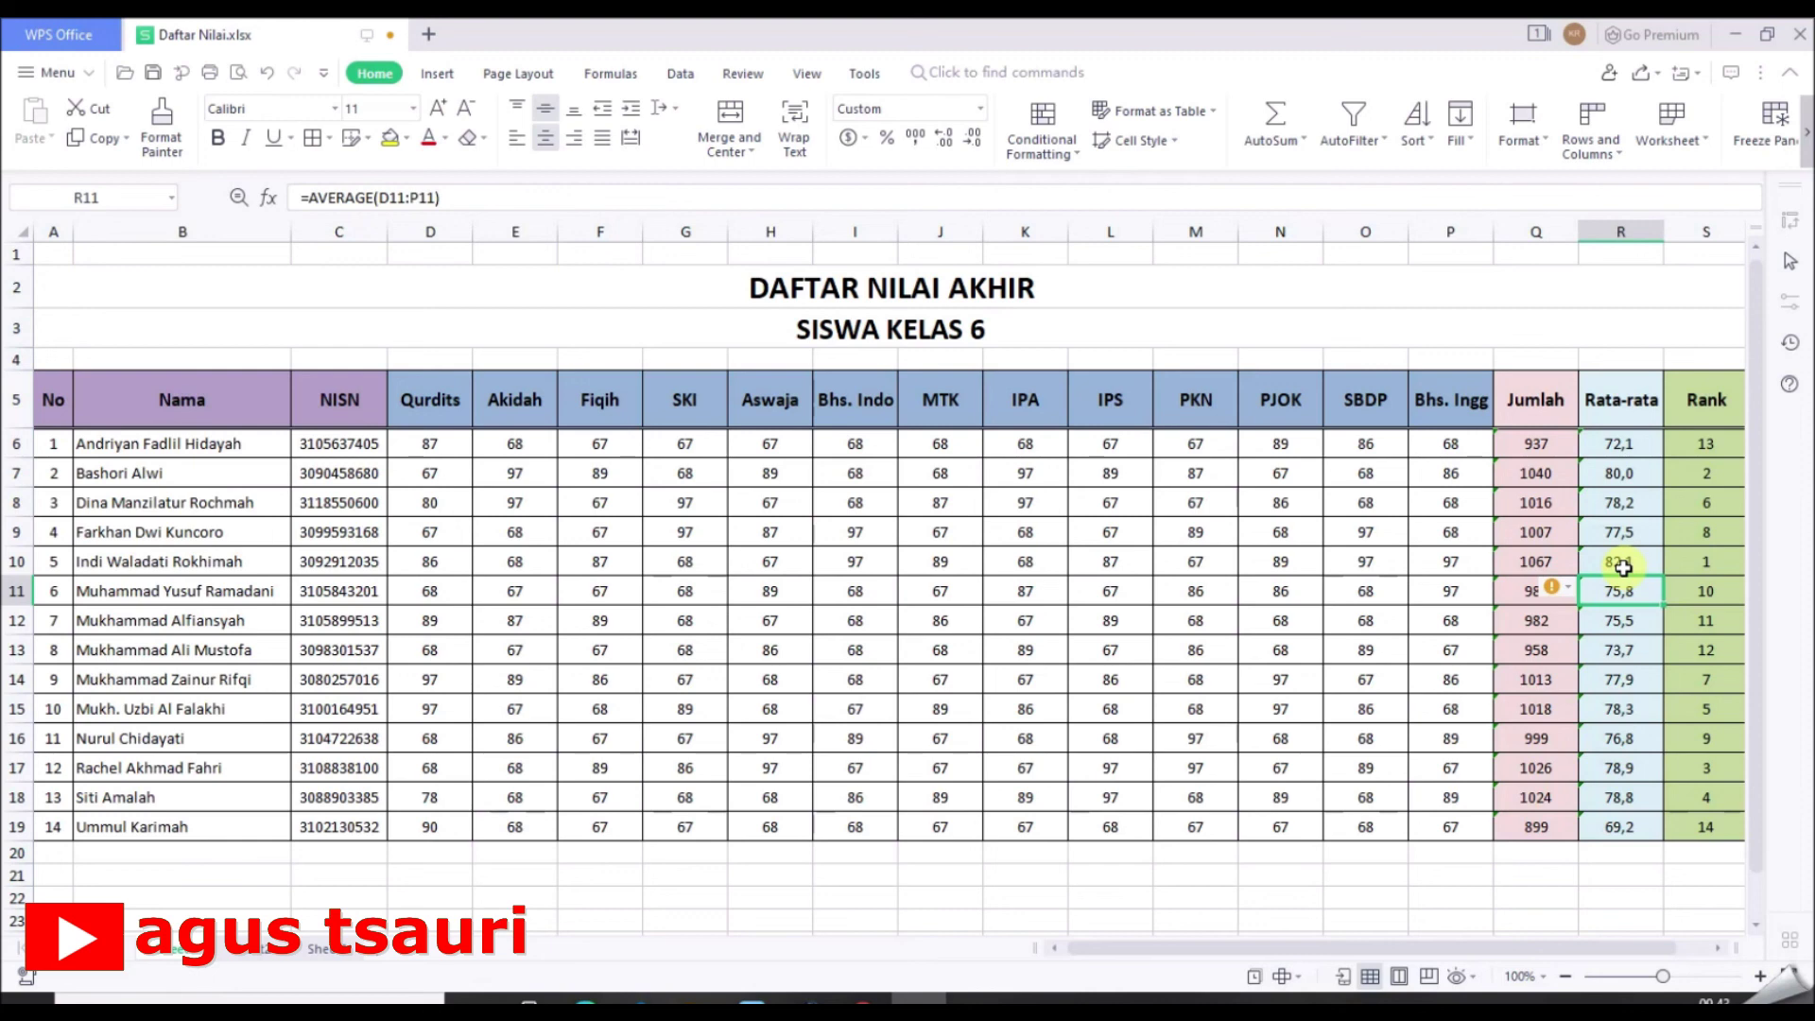